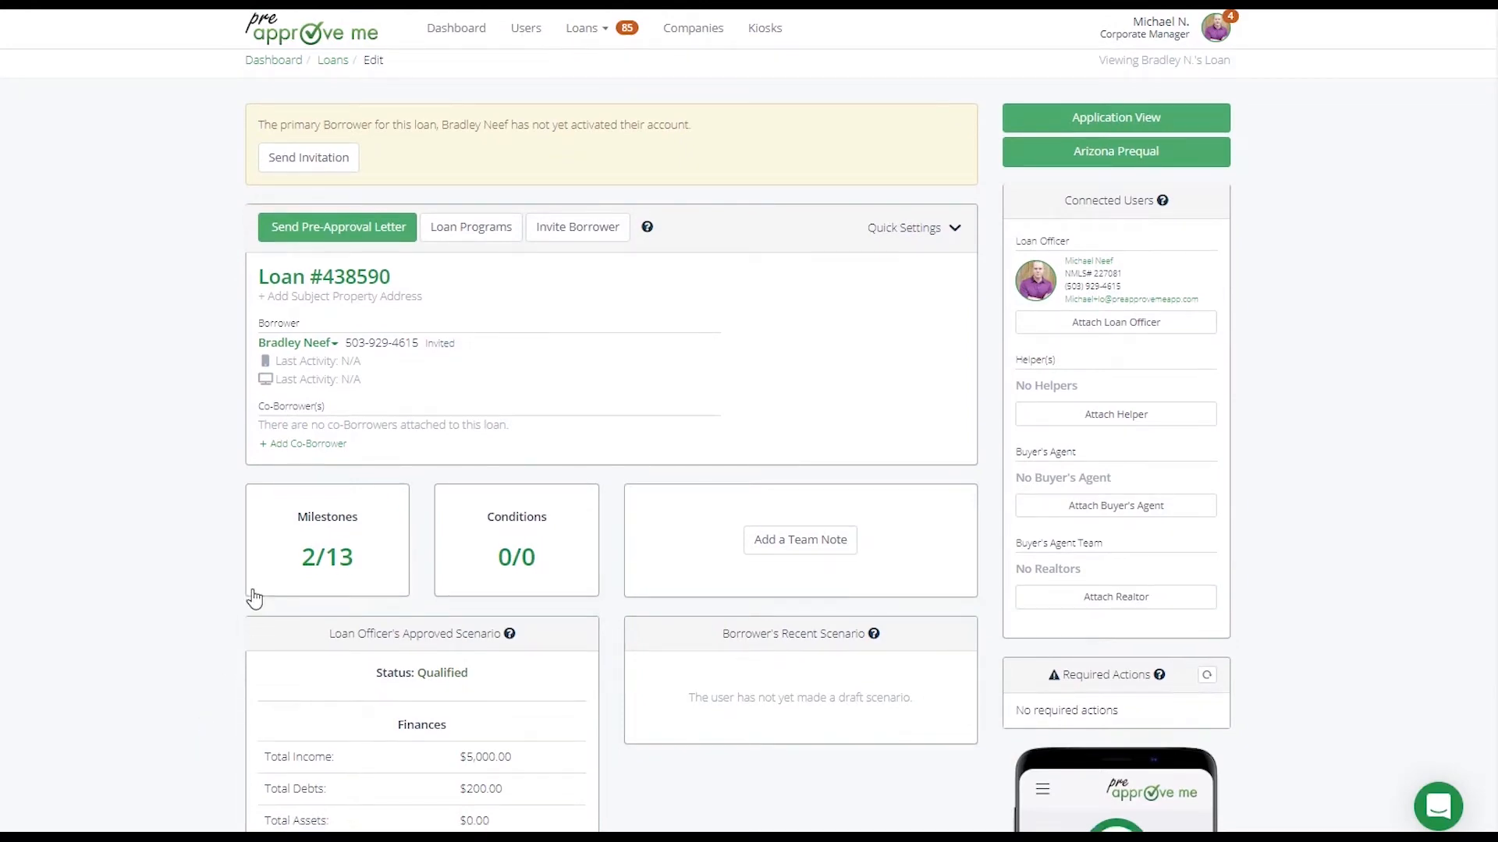
Examine the finances and calculation figures of the Loan Officer's Approved Scenario on the loan page
{"action": "scroll", "coordinate": [257, 600], "scroll_direction": "down", "scroll_amount": 3}
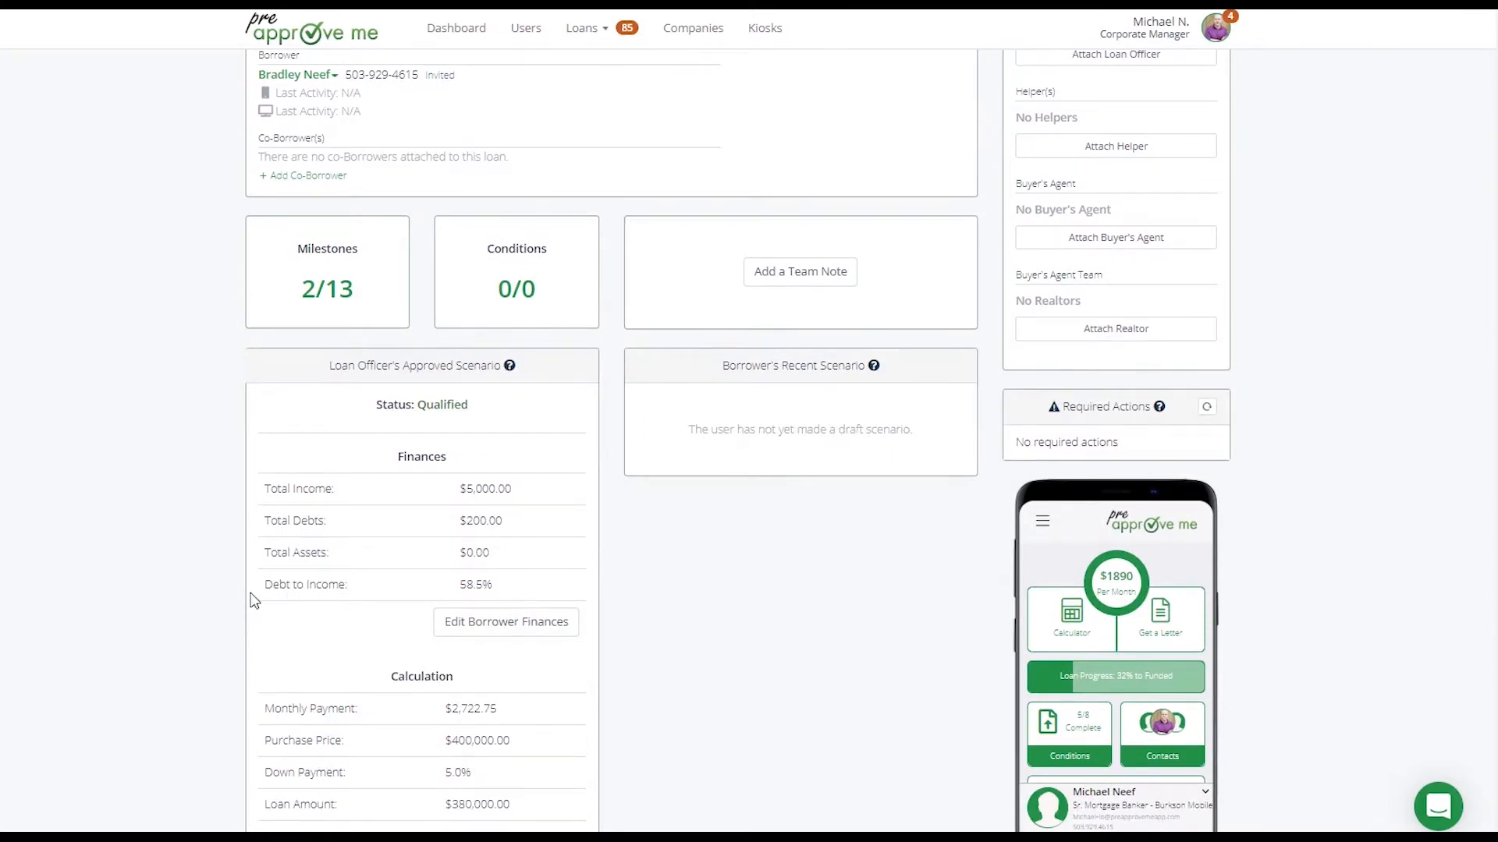
{"action": "scroll", "coordinate": [254, 601], "scroll_direction": "down", "scroll_amount": 2}
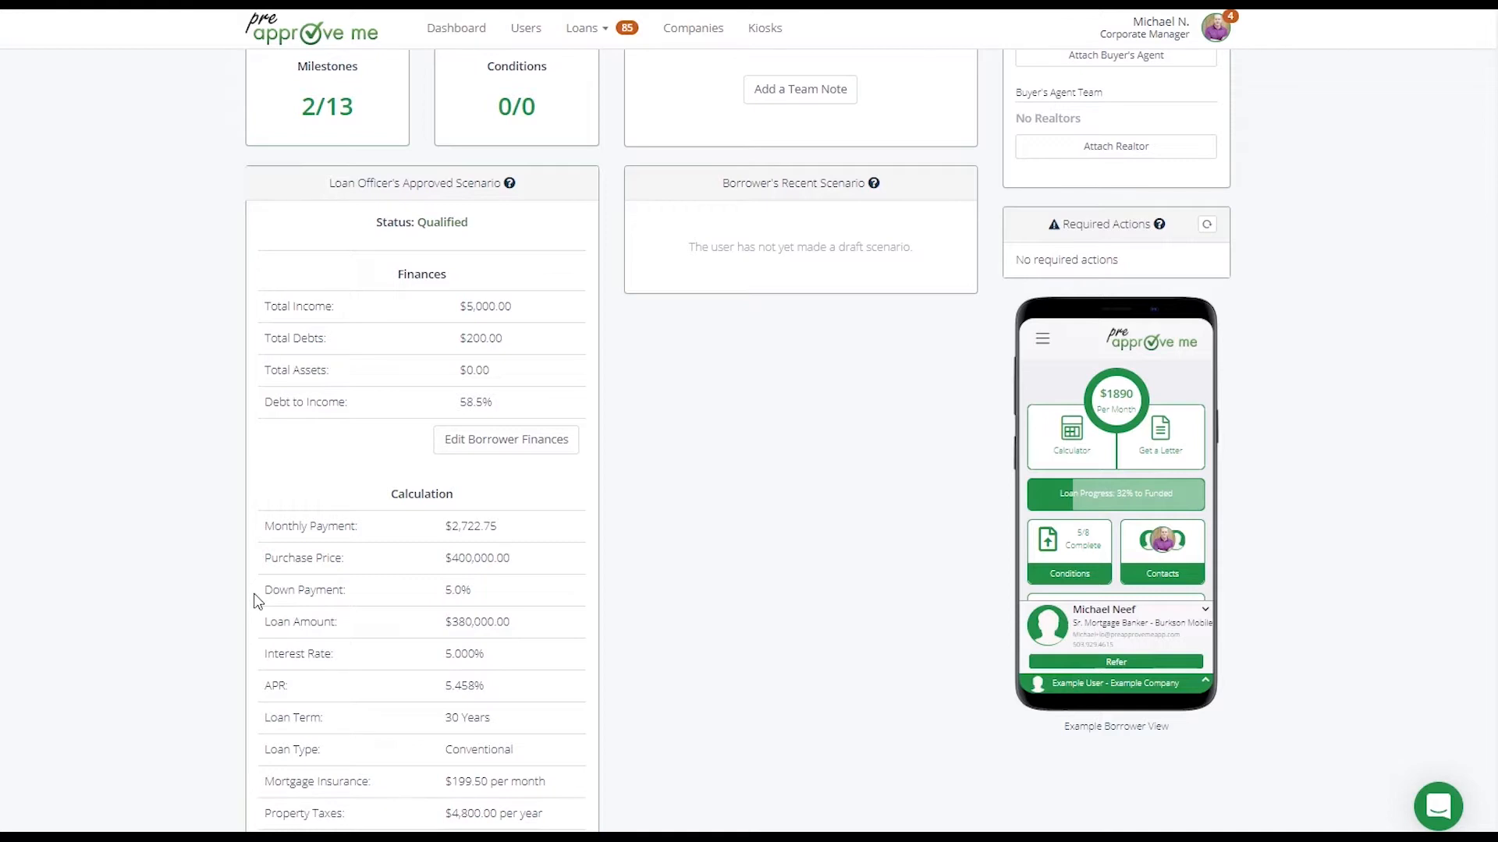
{"action": "scroll", "coordinate": [414, 454], "scroll_direction": "up", "scroll_amount": 6}
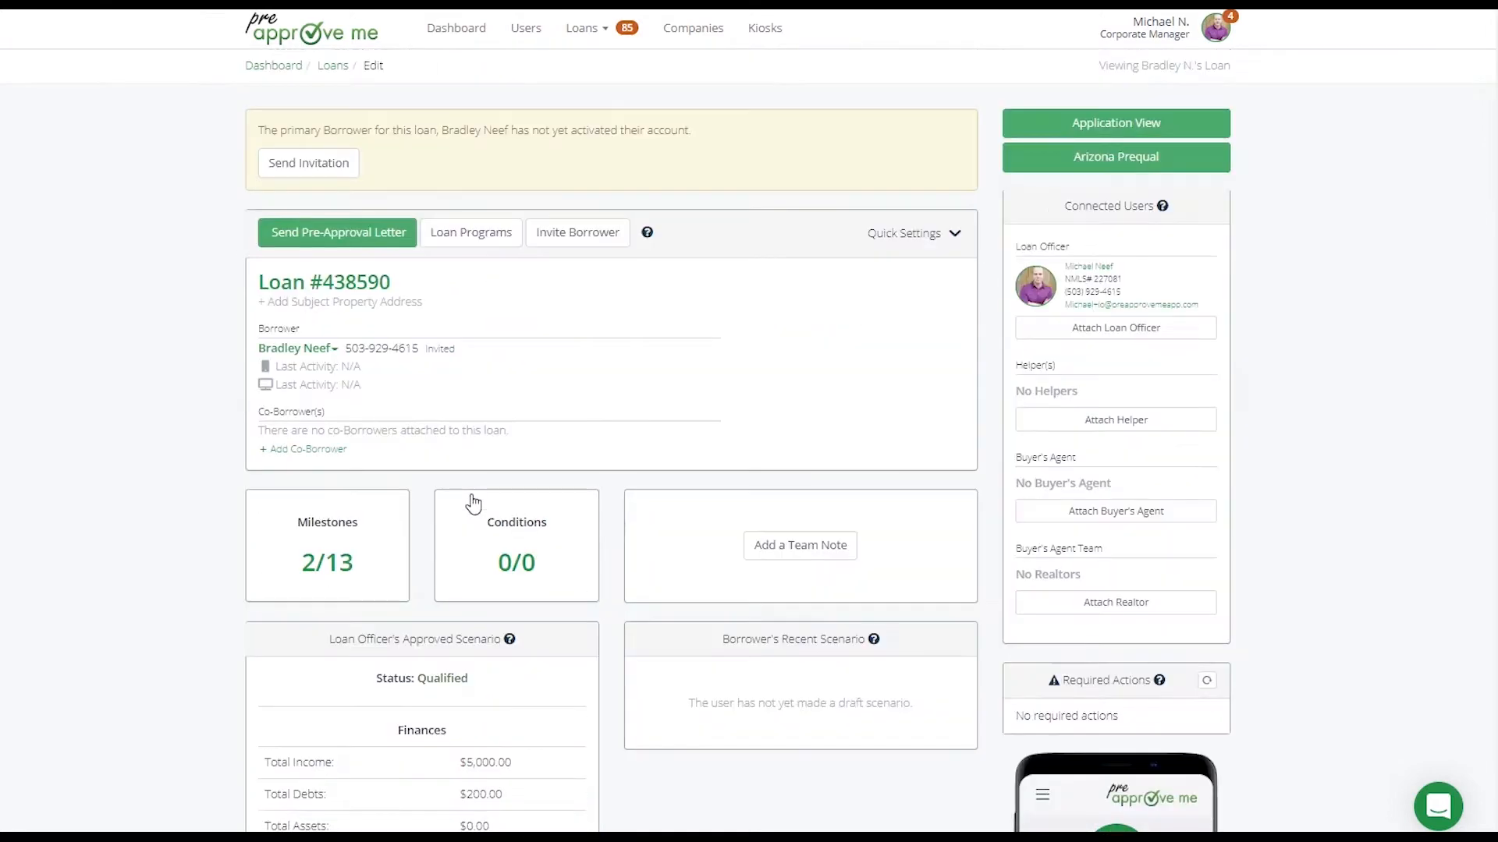
{"action": "scroll", "coordinate": [361, 415], "scroll_direction": "down", "scroll_amount": 3}
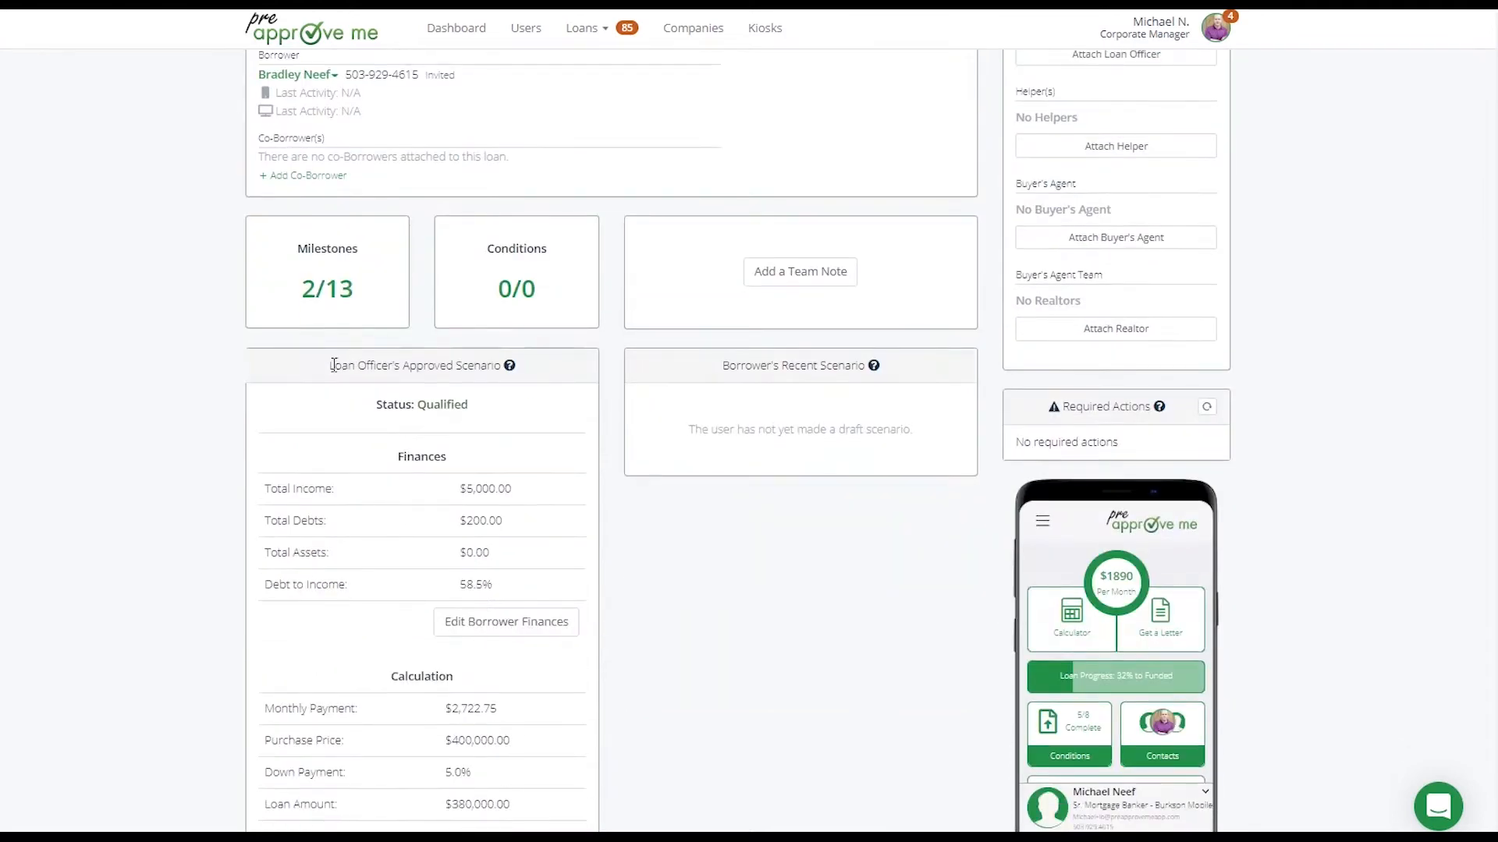
{"action": "left_click_drag", "start_coordinate": [329, 365], "coordinate": [502, 365]}
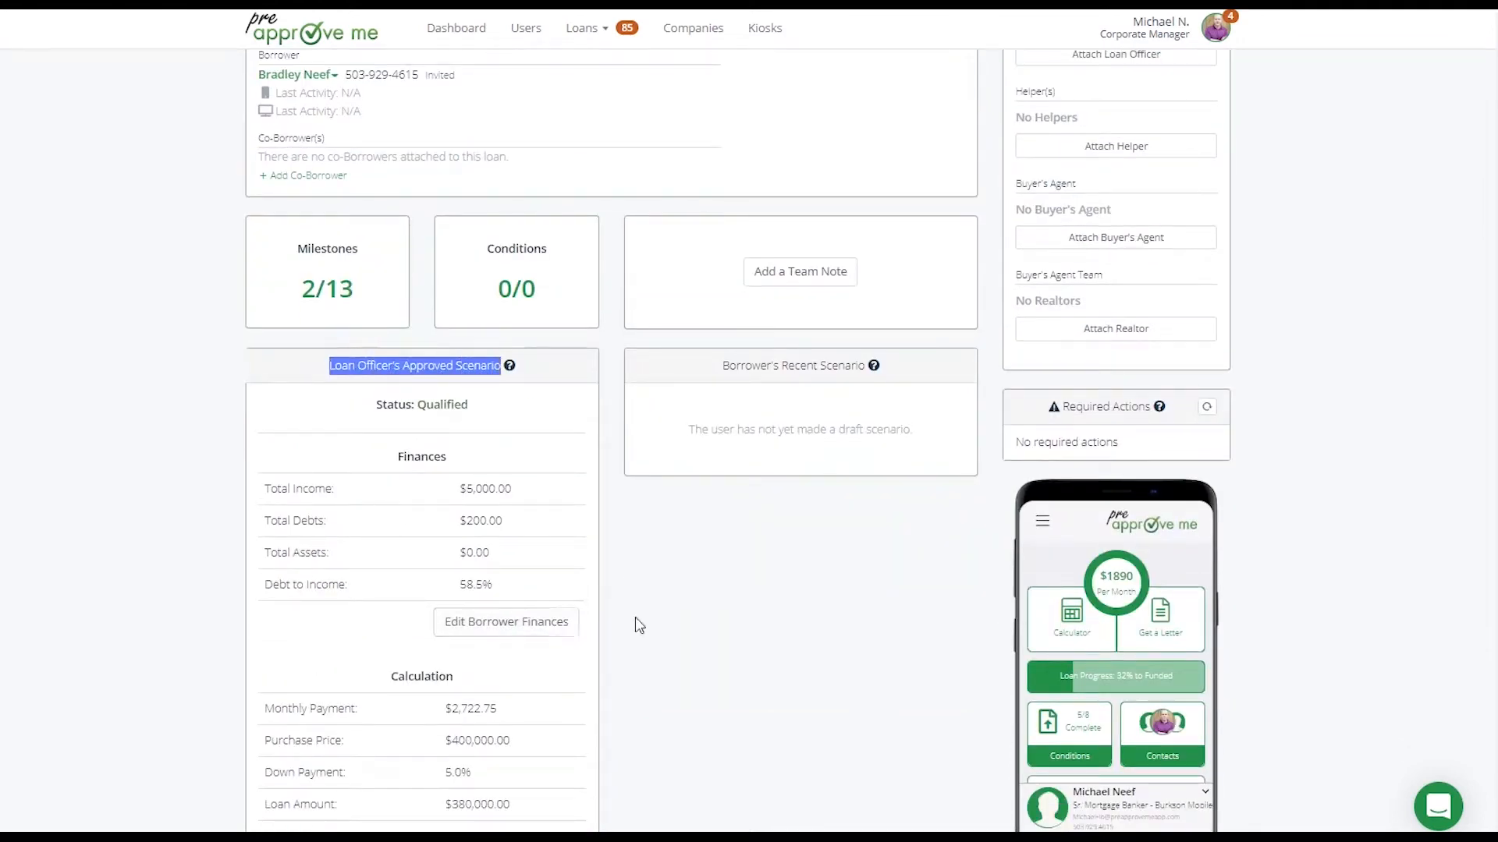
{"action": "left_click", "coordinate": [494, 401]}
{"action": "left_click_drag", "start_coordinate": [496, 370], "coordinate": [314, 375]}
{"action": "scroll", "coordinate": [536, 530], "scroll_direction": "up", "scroll_amount": 4}
Look through the loan's Quick Settings, including the options to export a Fannie file and update the loan from one
{"action": "left_click", "coordinate": [903, 236]}
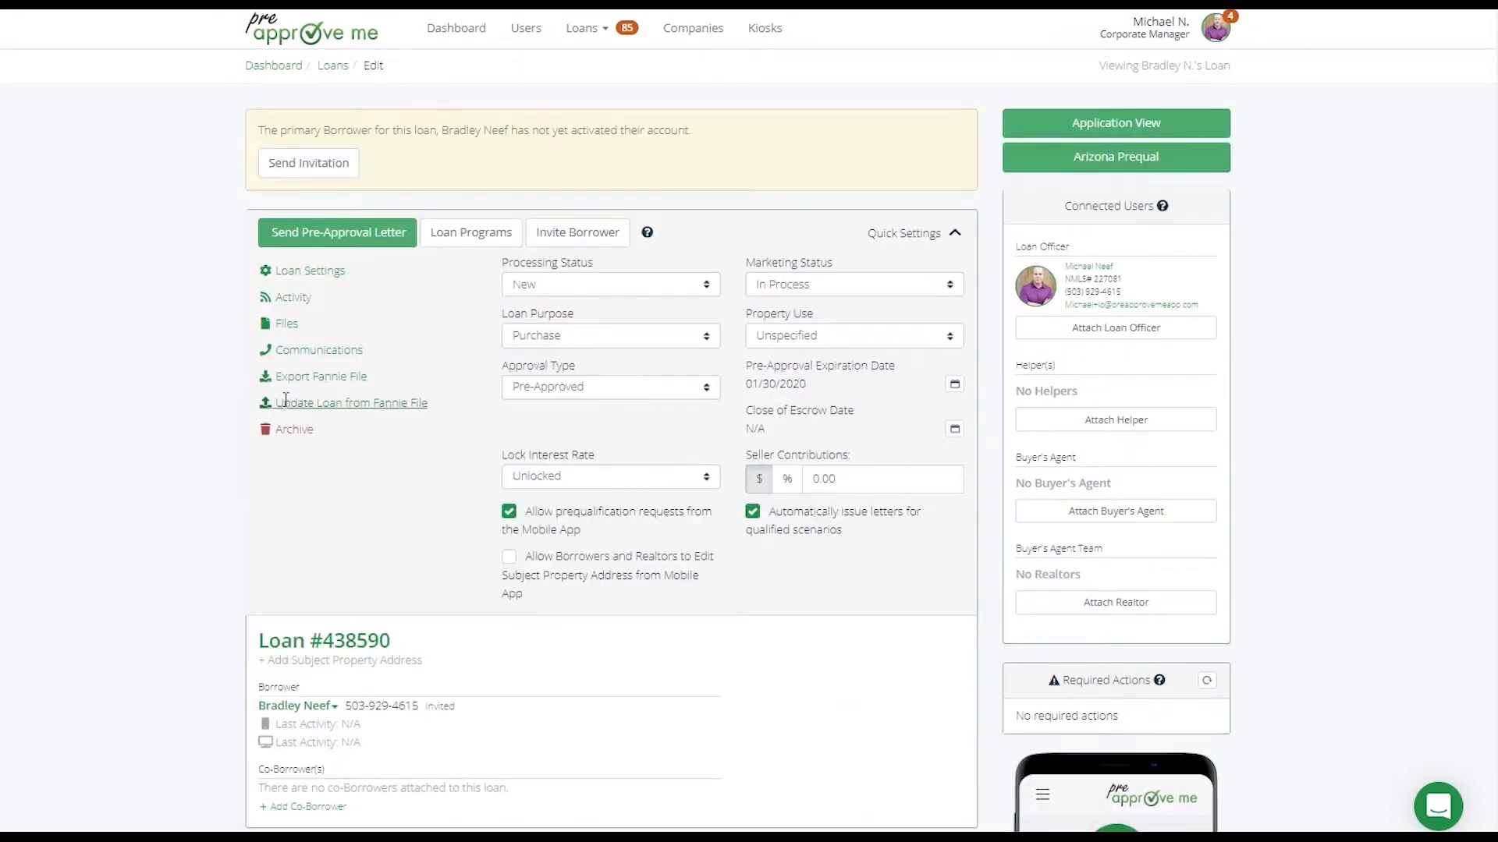
{"action": "left_click_drag", "start_coordinate": [453, 412], "coordinate": [275, 411]}
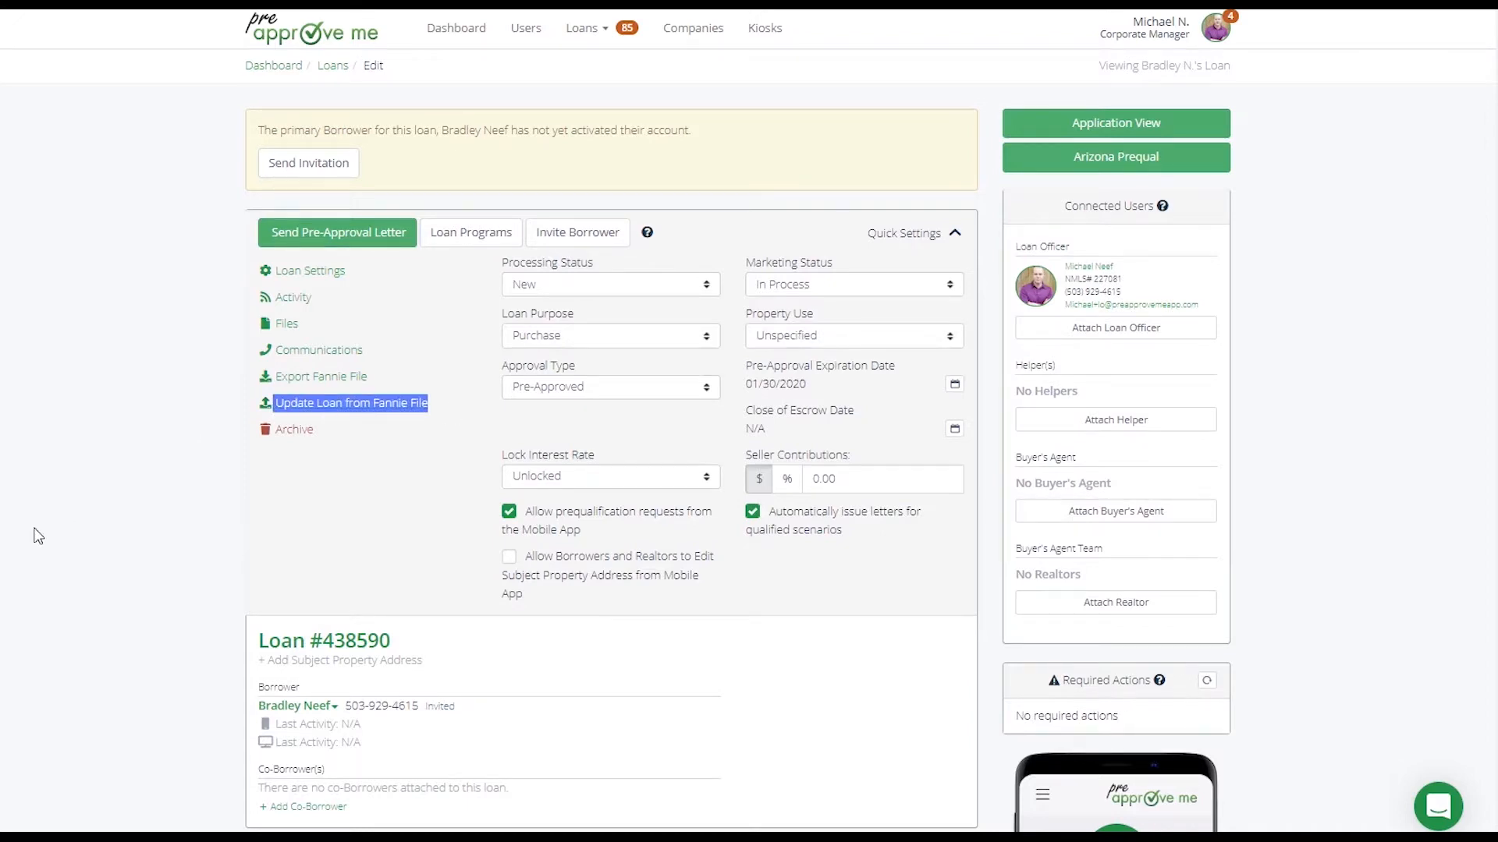
{"action": "left_click", "coordinate": [936, 236]}
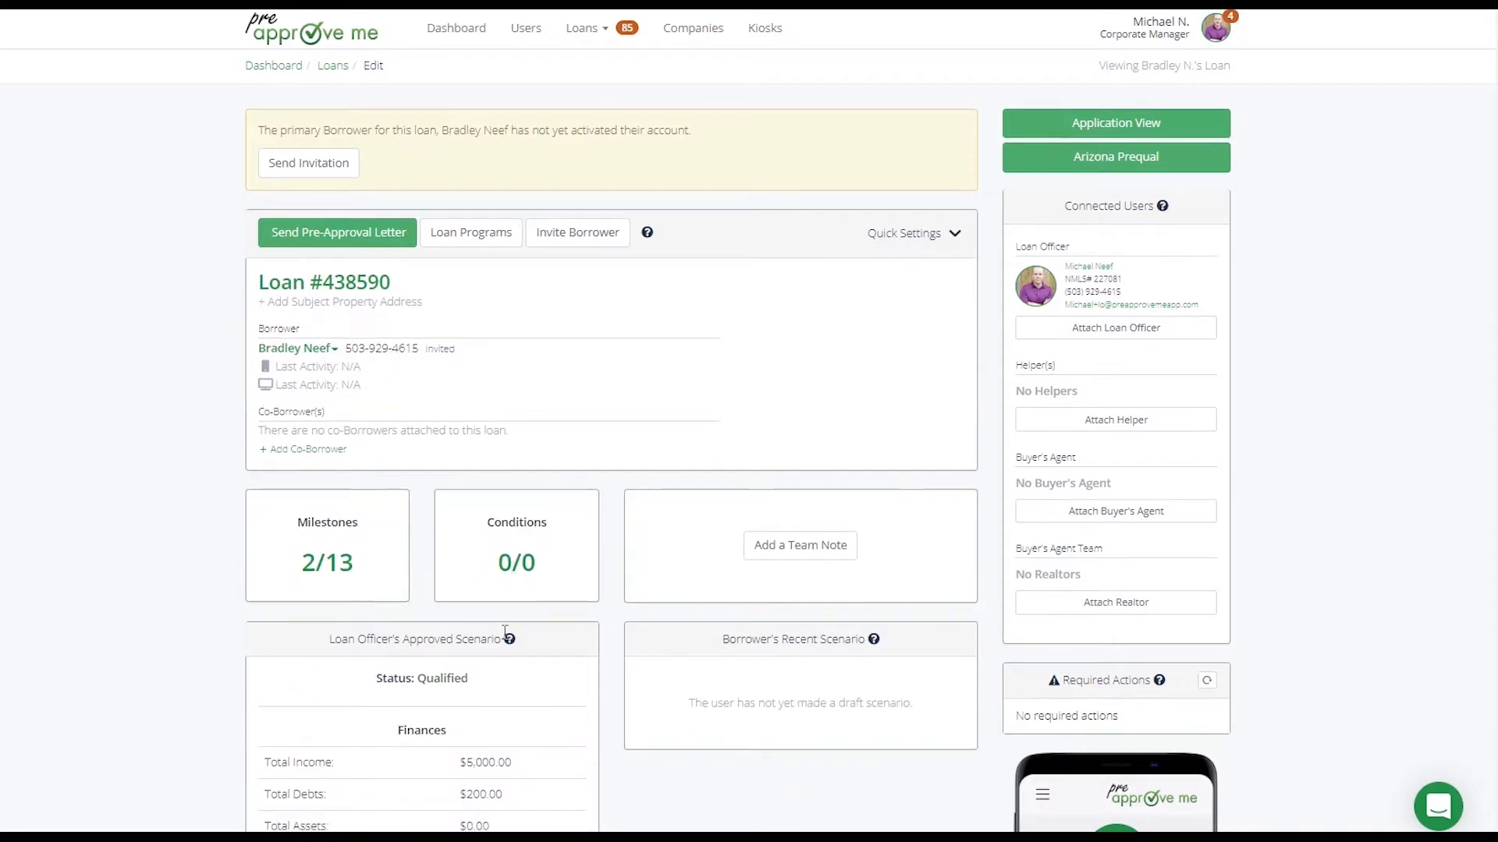
{"action": "scroll", "coordinate": [506, 632], "scroll_direction": "down", "scroll_amount": 5}
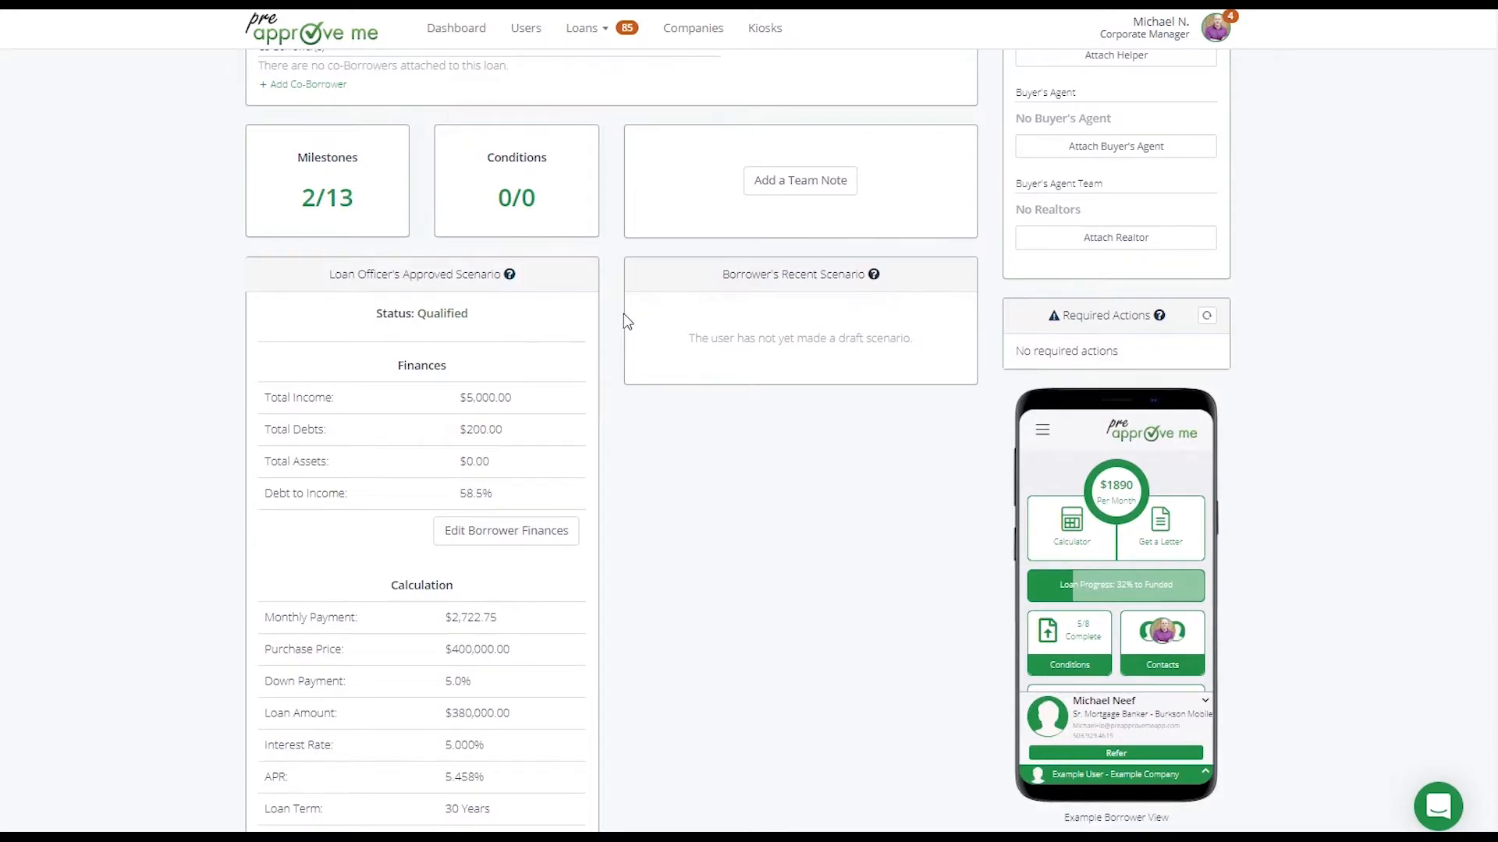
{"action": "scroll", "coordinate": [624, 320], "scroll_direction": "up", "scroll_amount": 5}
{"action": "left_click", "coordinate": [905, 236]}
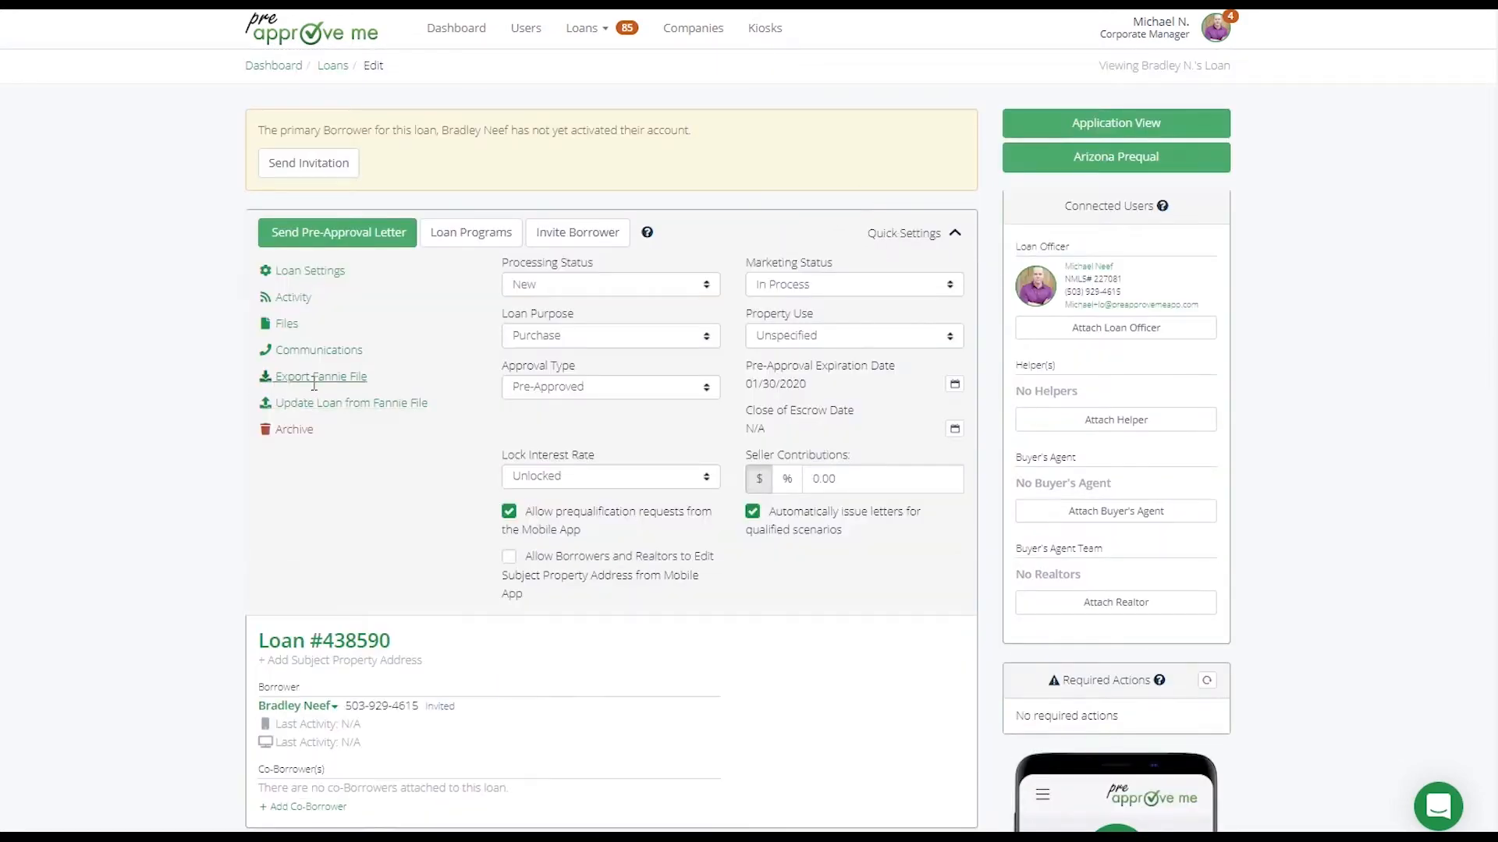
{"action": "left_click", "coordinate": [906, 234]}
Open the borrower finances of the Loan Officer's Approved Scenario for editing
{"action": "scroll", "coordinate": [397, 493], "scroll_direction": "down", "scroll_amount": 8}
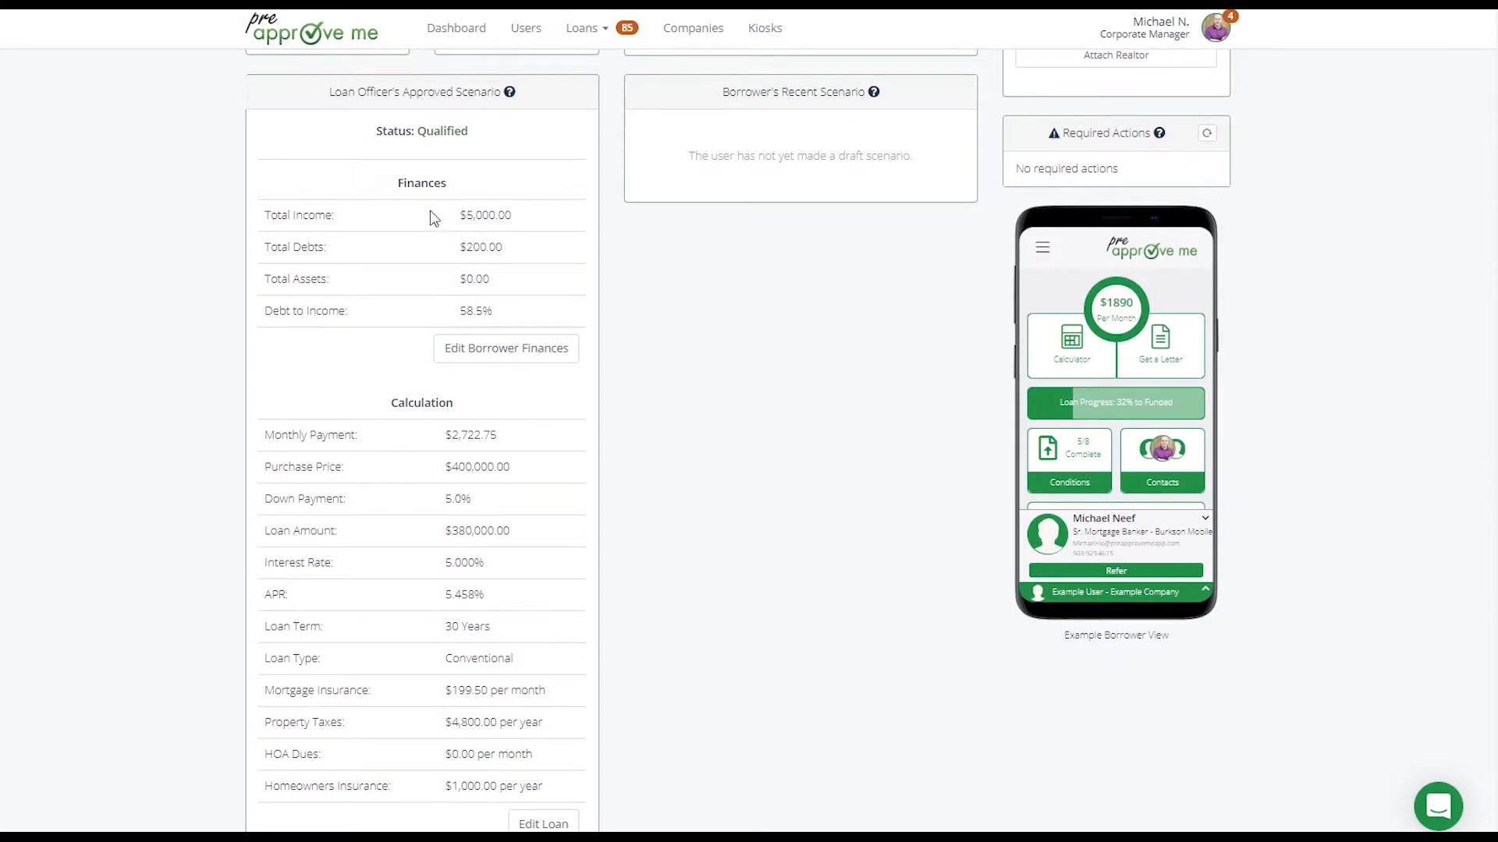
{"action": "left_click_drag", "start_coordinate": [399, 181], "coordinate": [451, 182]}
{"action": "left_click", "coordinate": [606, 308]}
{"action": "left_click", "coordinate": [533, 357]}
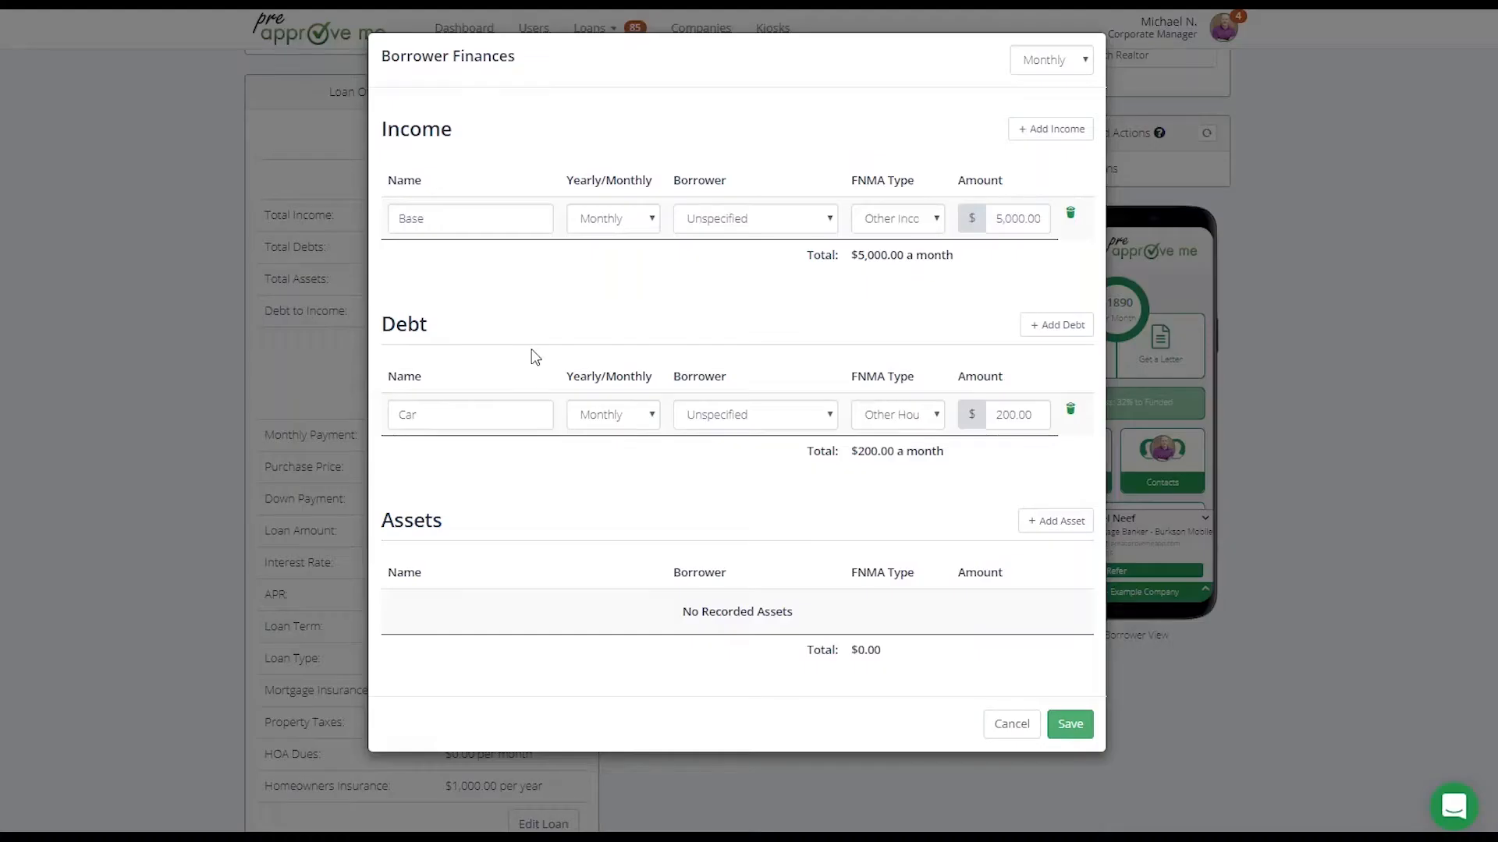
Add two blank income entries to the borrower finances and delete both again
{"action": "left_click", "coordinate": [478, 222]}
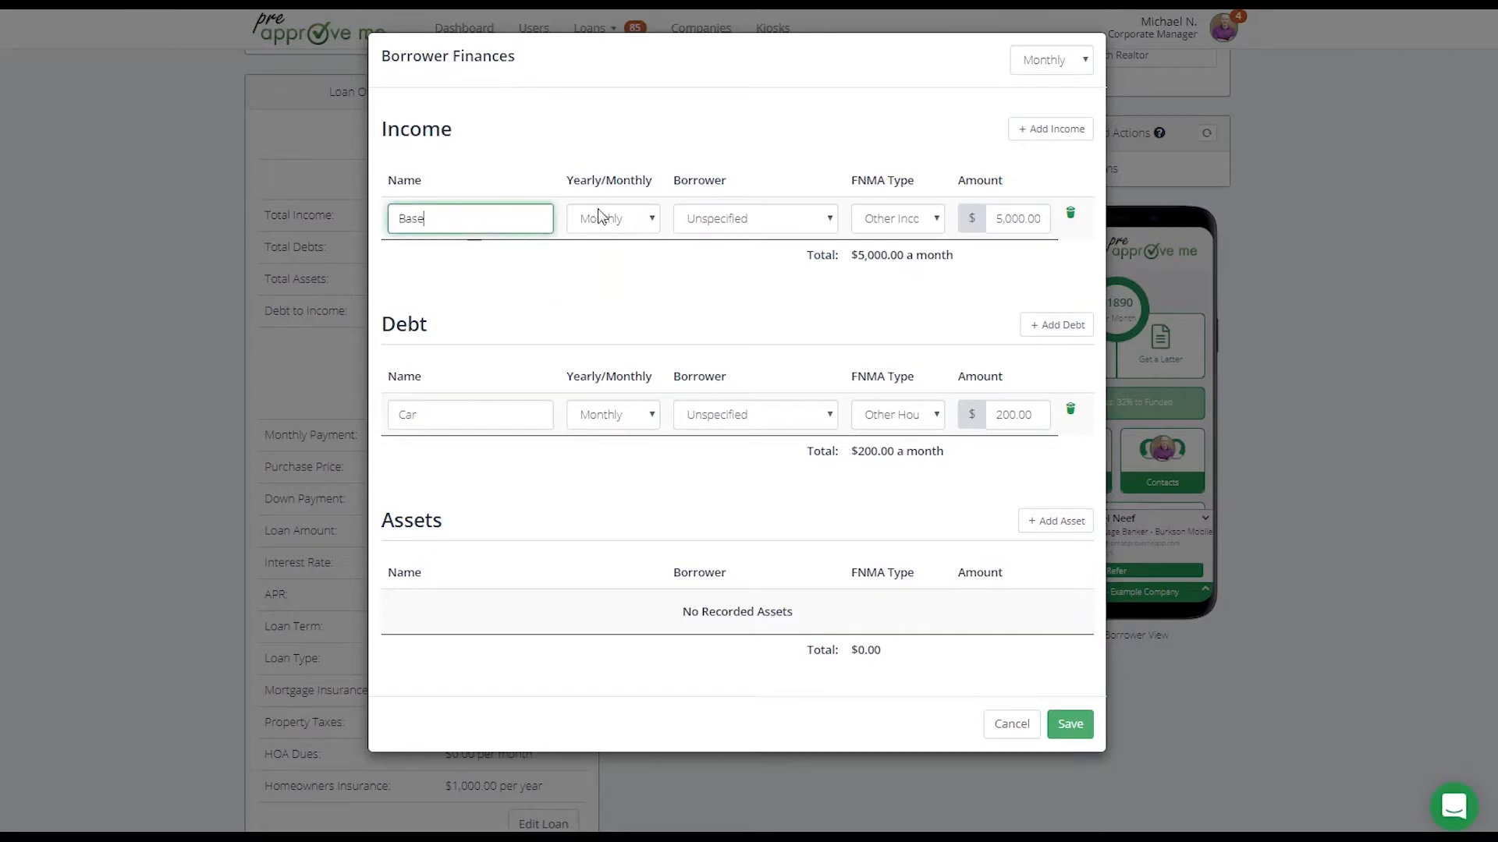
{"action": "left_click", "coordinate": [1052, 130]}
{"action": "left_click", "coordinate": [1051, 130]}
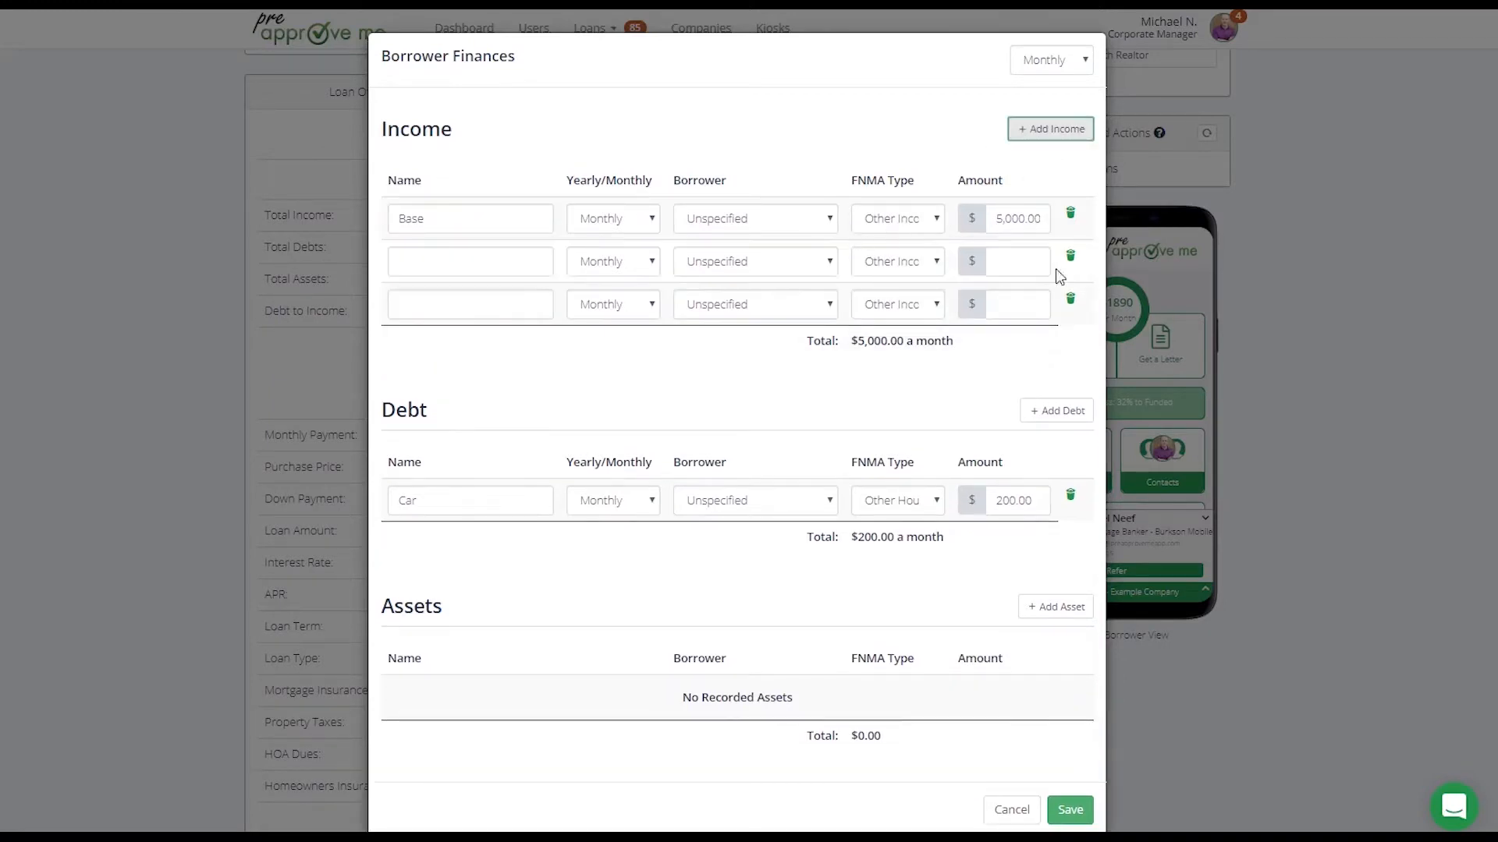
{"action": "left_click", "coordinate": [1071, 257]}
{"action": "left_click", "coordinate": [1070, 257]}
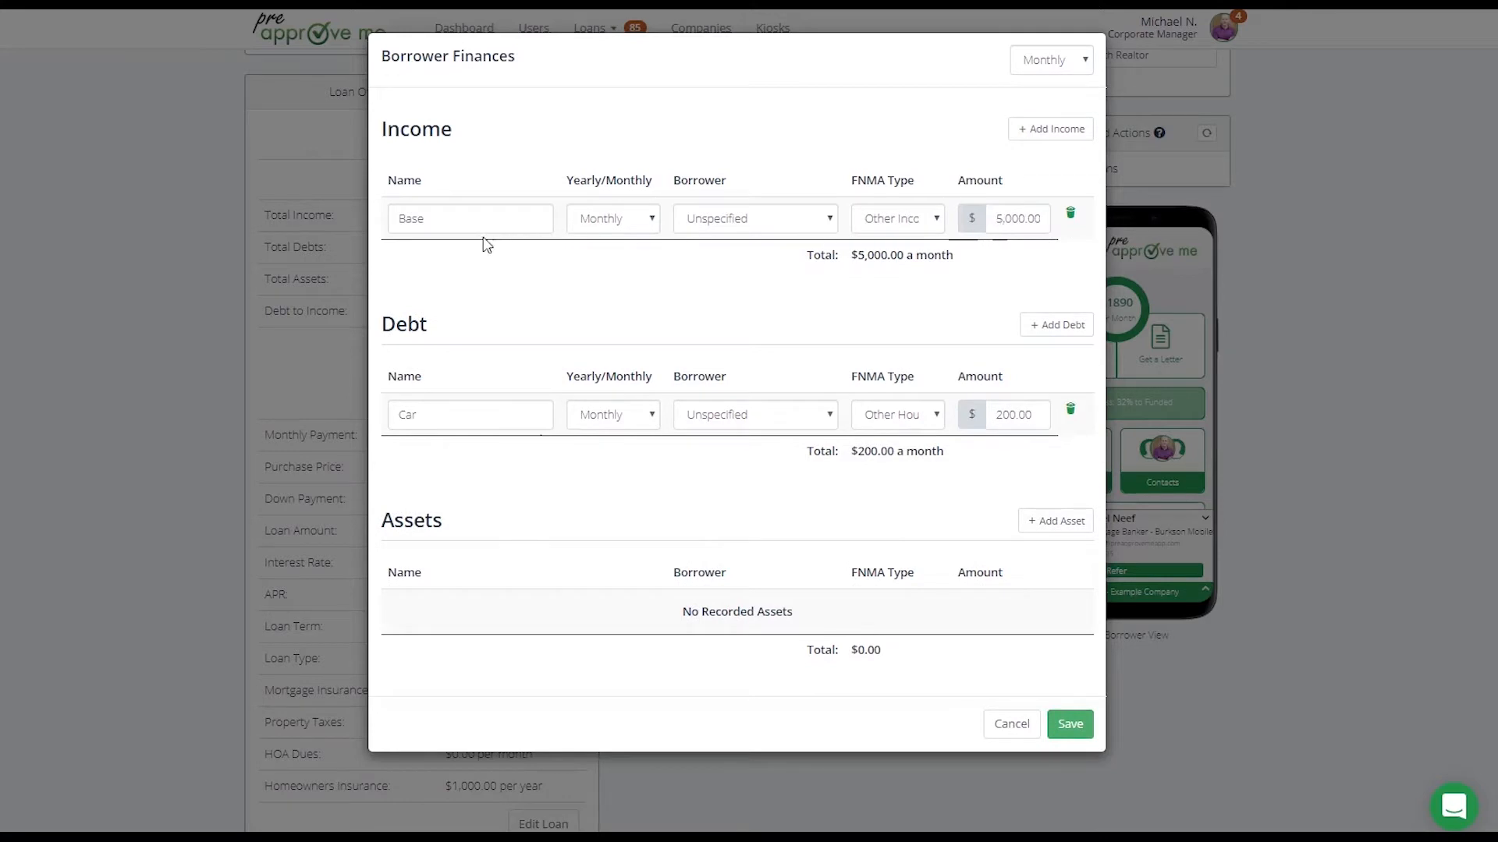
Look through the FNMA type options for the Base income and leave the choice as it is
{"action": "left_click", "coordinate": [906, 221]}
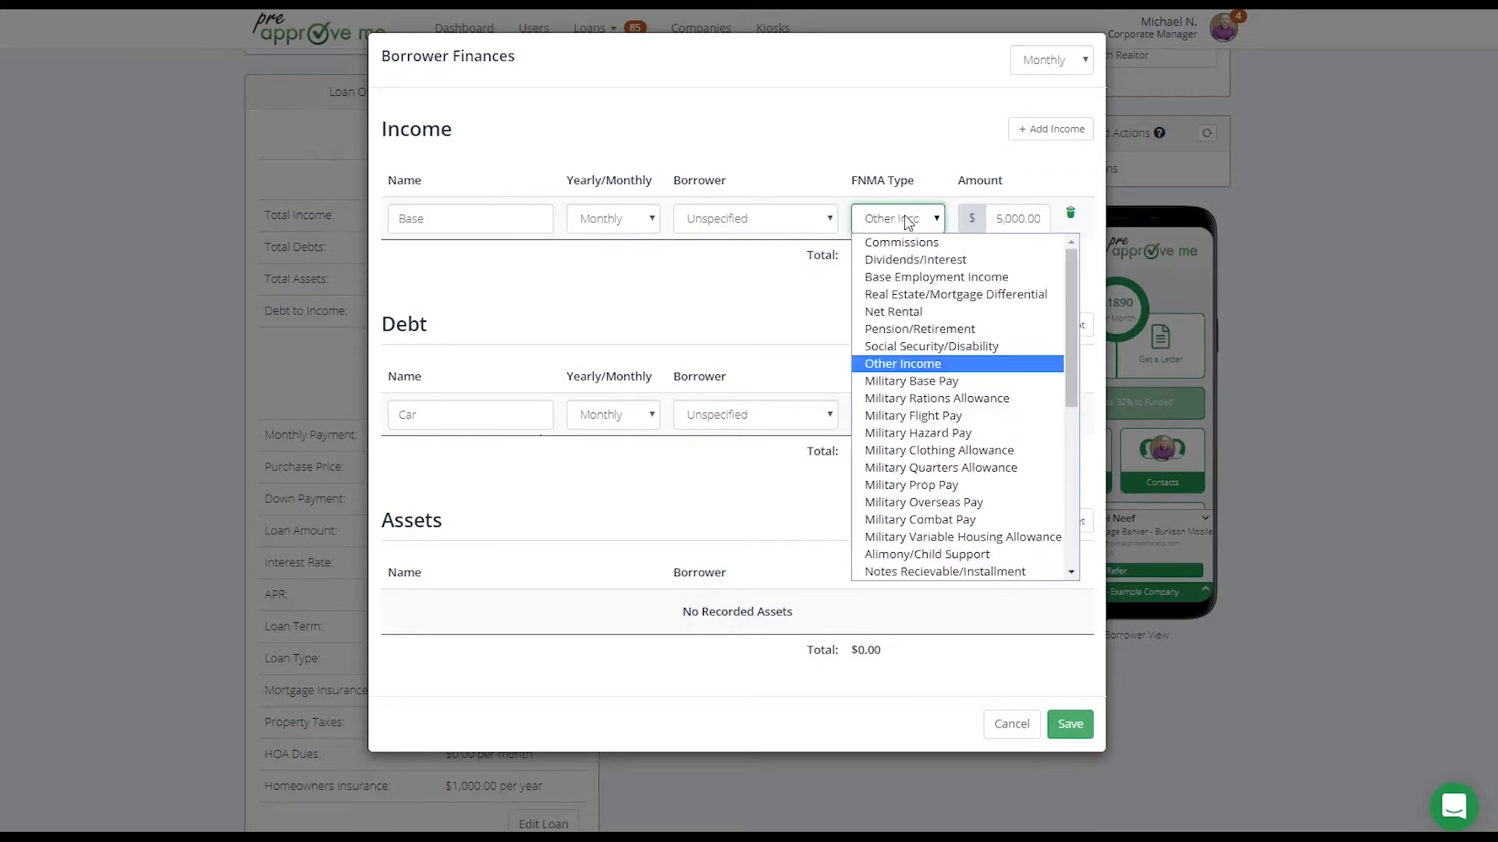
{"action": "mouse_move", "coordinate": [1073, 273]}
{"action": "left_mouse_down"}
{"action": "mouse_move", "coordinate": [1064, 450]}
{"action": "mouse_move", "coordinate": [1061, 270]}
{"action": "left_mouse_up"}
{"action": "left_click", "coordinate": [702, 287]}
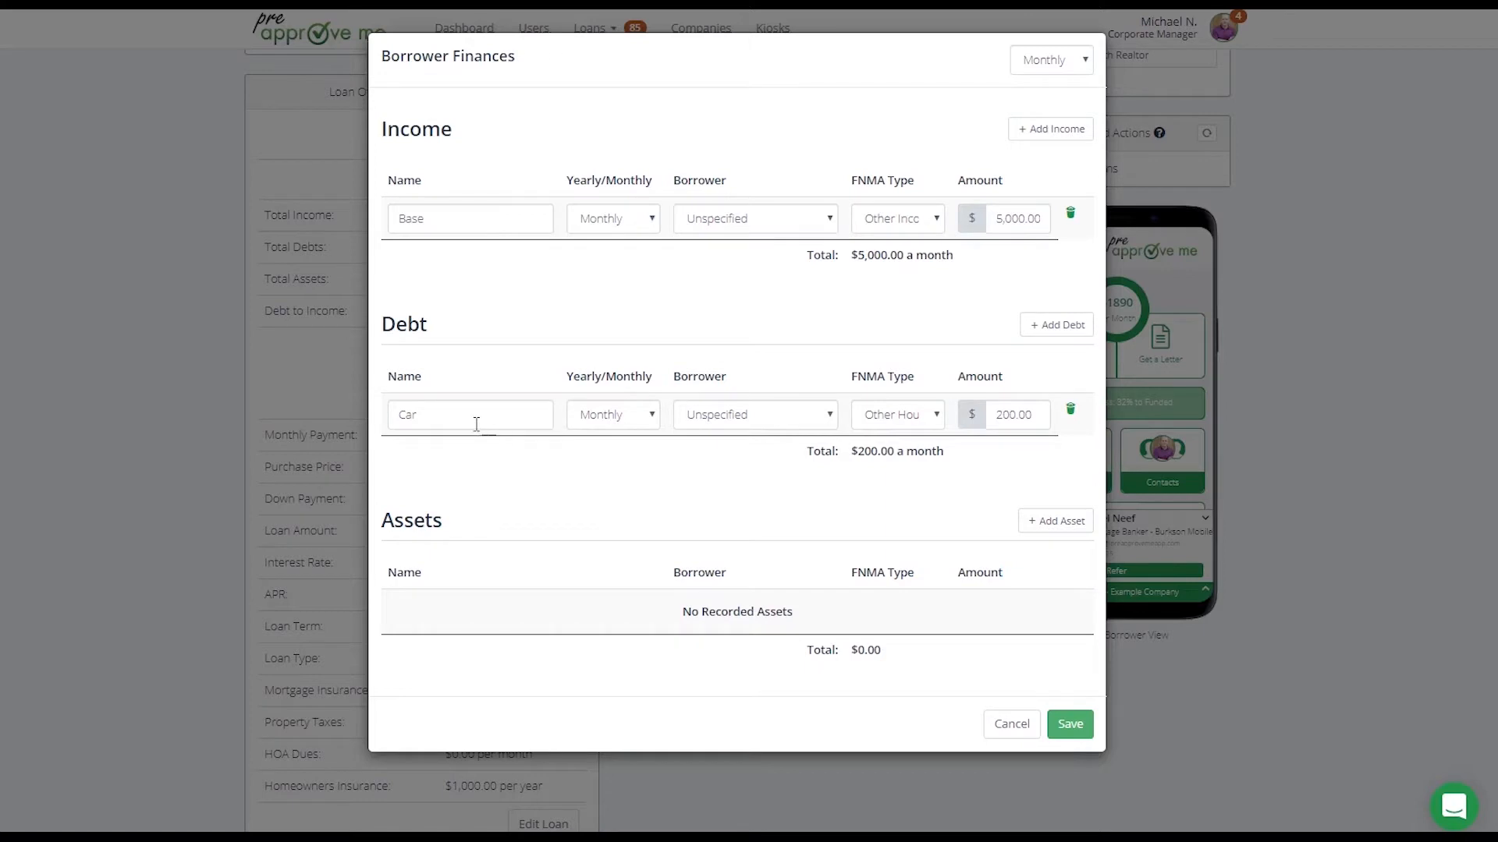
Add three blank debt entries below the Car debt and delete all three again
{"action": "left_click", "coordinate": [1049, 327]}
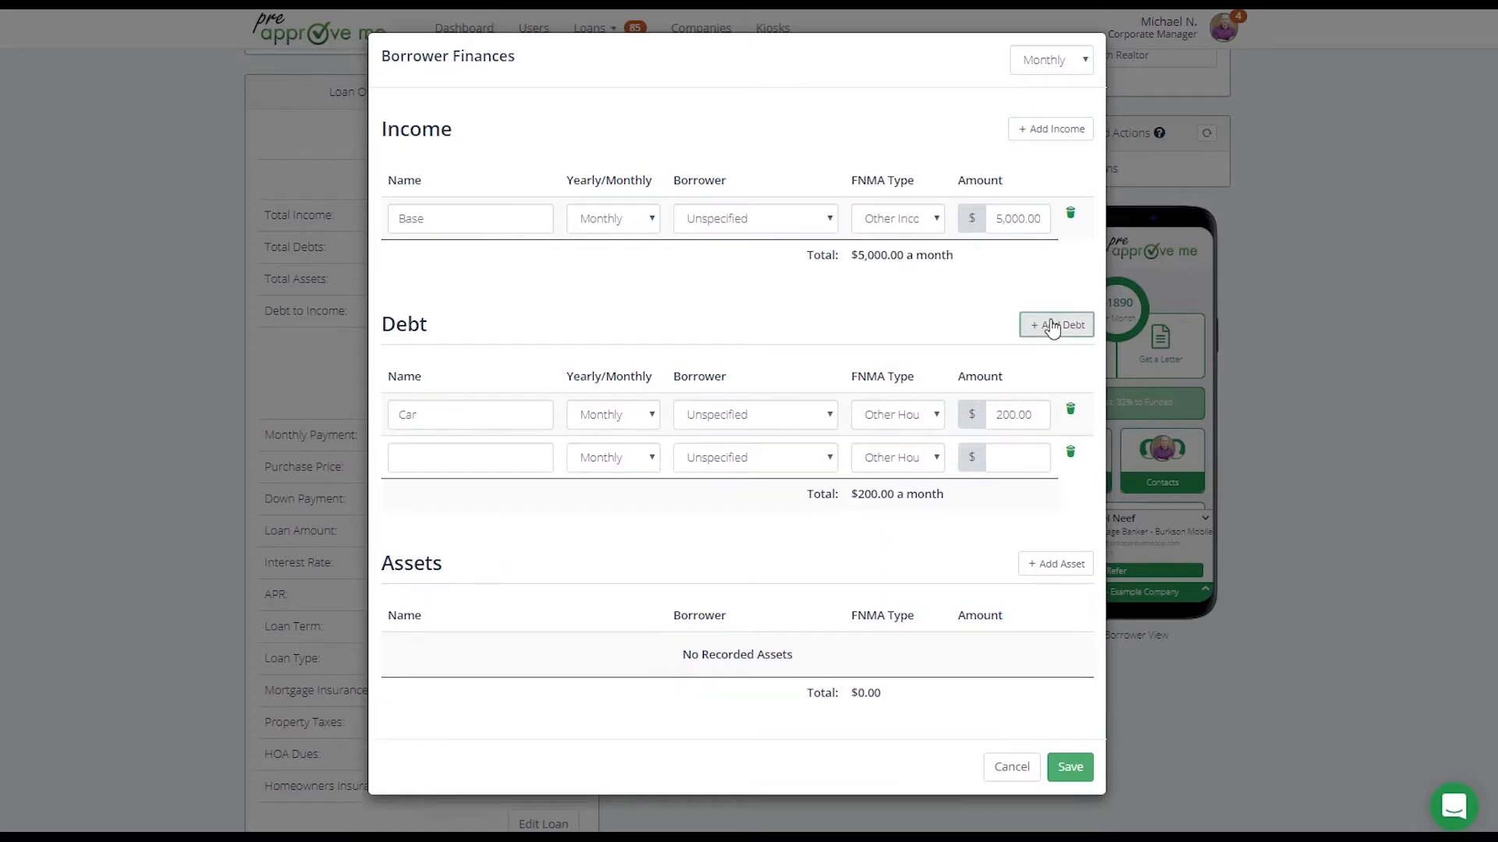
{"action": "left_click", "coordinate": [1049, 327]}
{"action": "left_click", "coordinate": [1049, 327]}
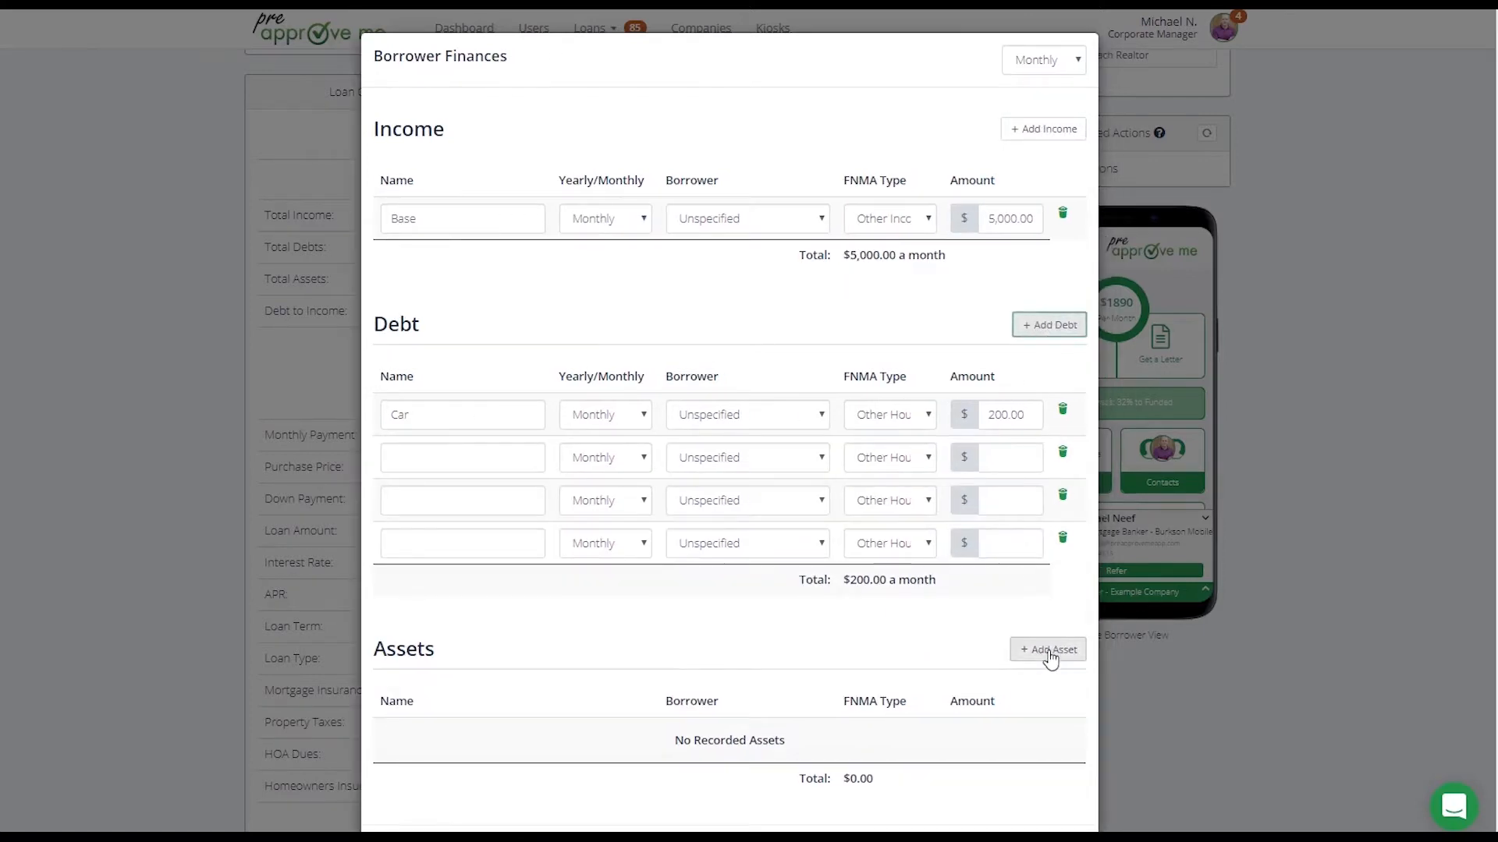
{"action": "left_click", "coordinate": [1062, 537]}
{"action": "left_click", "coordinate": [1070, 494]}
{"action": "left_click", "coordinate": [1071, 453]}
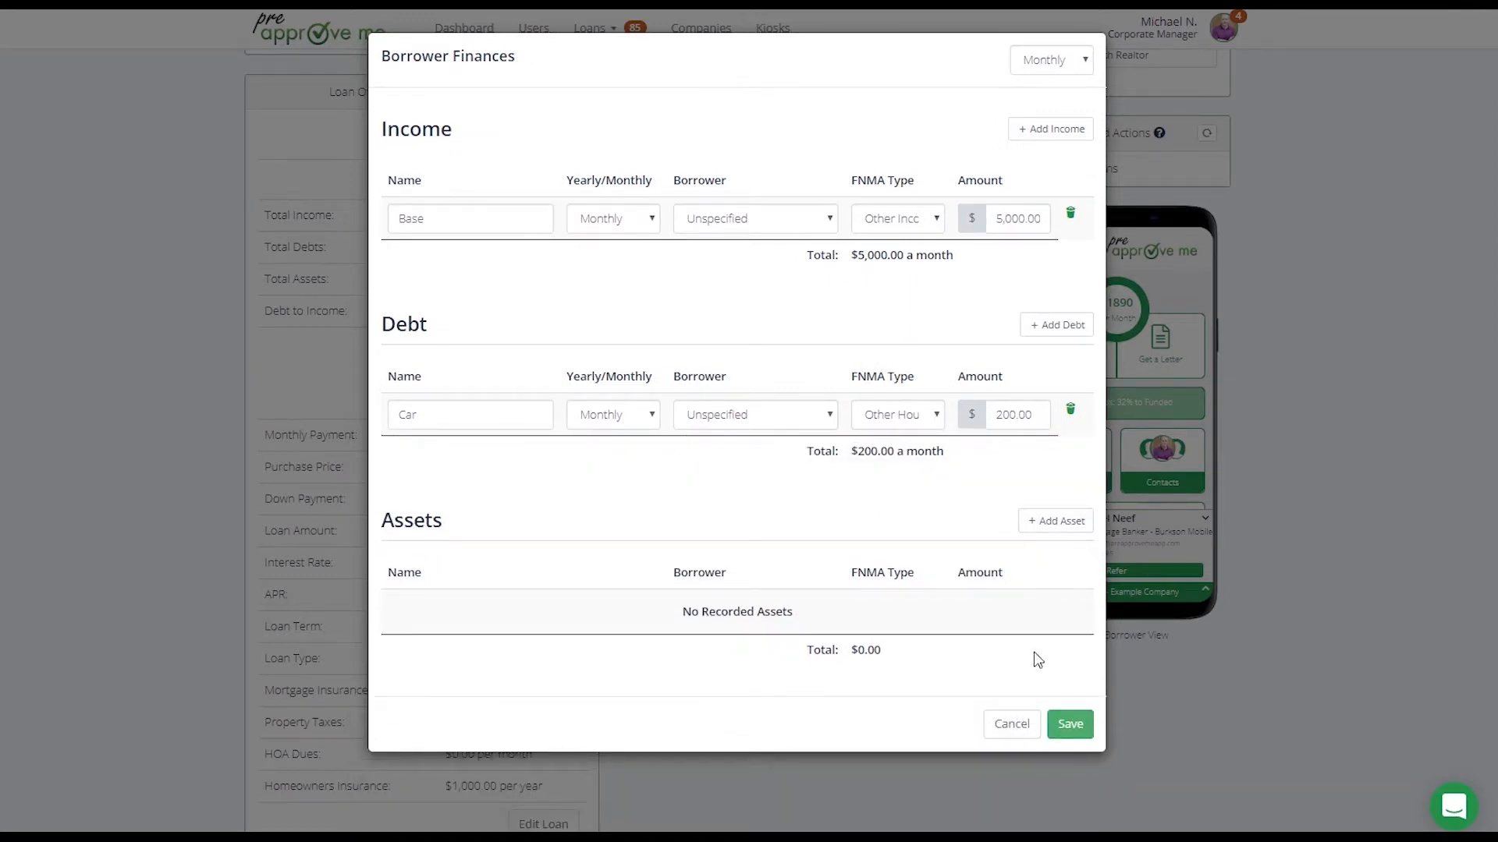
Add an asset named Checking with an amount of $20,000 and save the borrower finances
{"action": "left_click", "coordinate": [1051, 528]}
{"action": "left_click", "coordinate": [502, 617]}
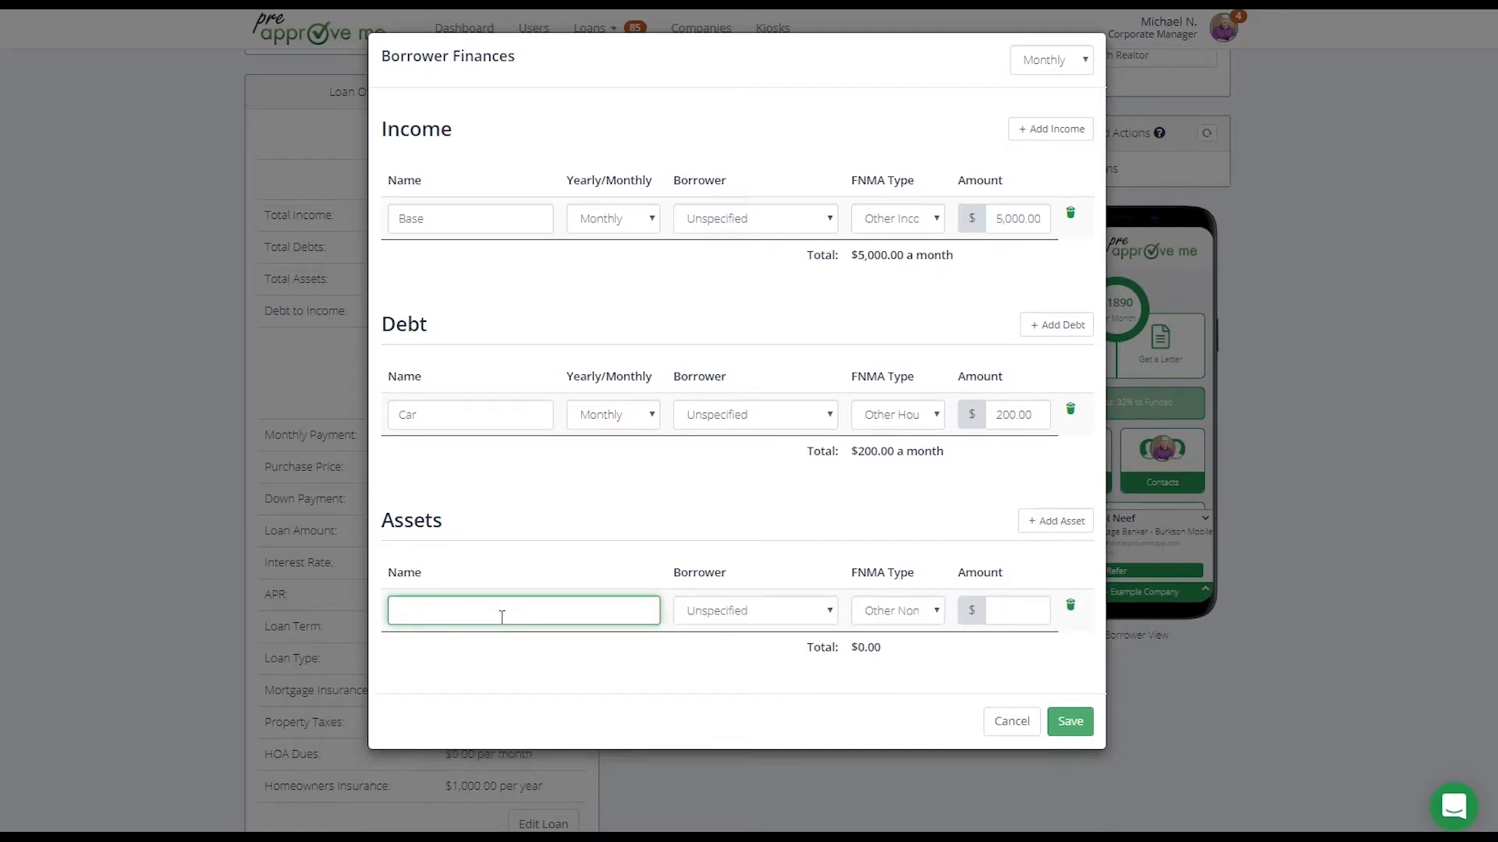
{"action": "type", "text": "Checking"}
{"action": "key", "text": "Tab"}
{"action": "key", "text": "Tab"}
{"action": "key", "text": "Tab"}
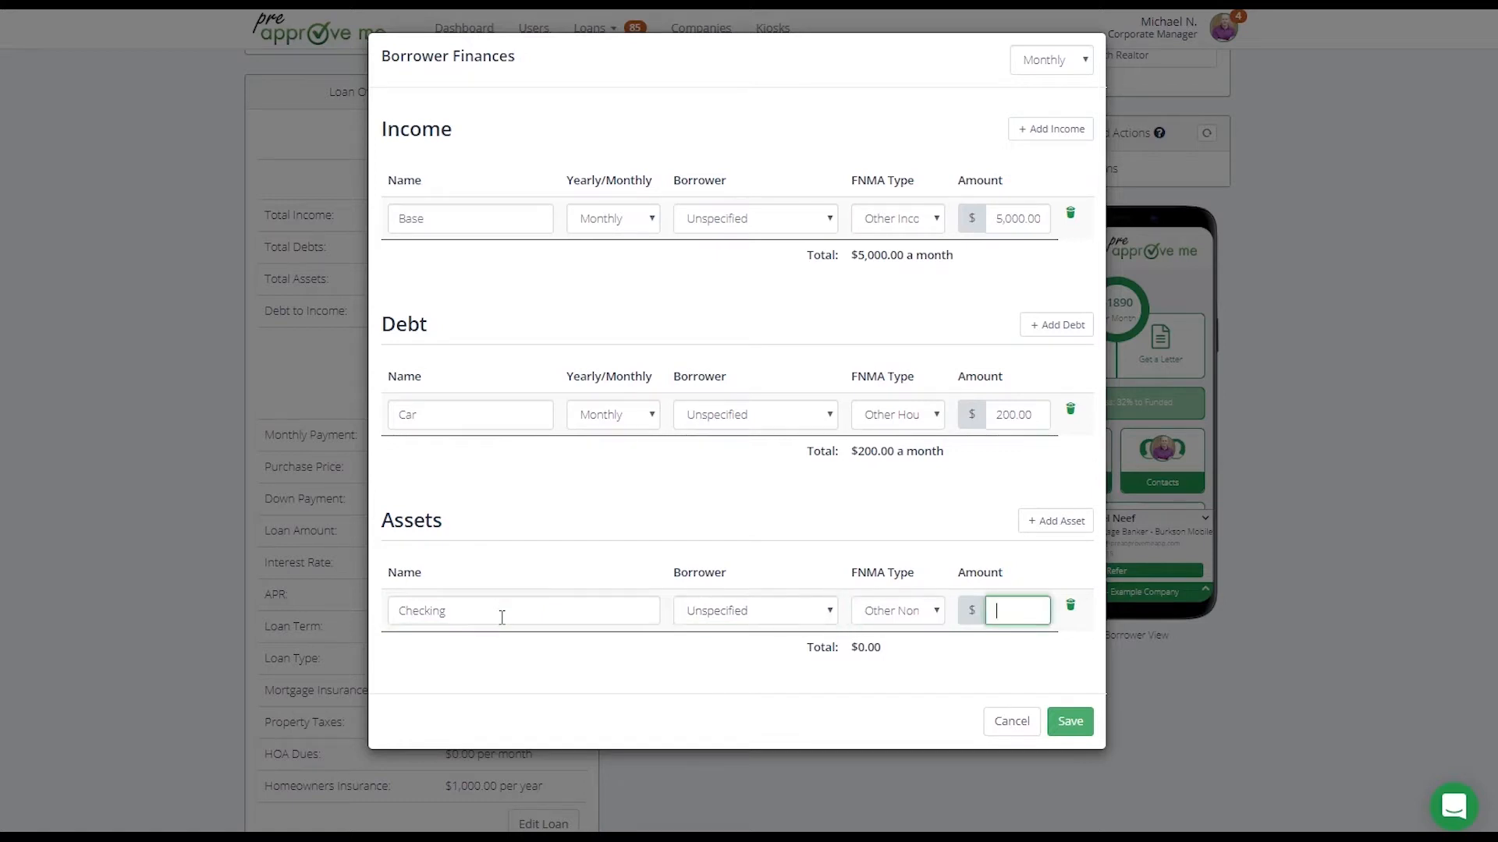
{"action": "type", "text": "20000"}
{"action": "key", "text": "Tab"}
{"action": "left_click", "coordinate": [1070, 723]}
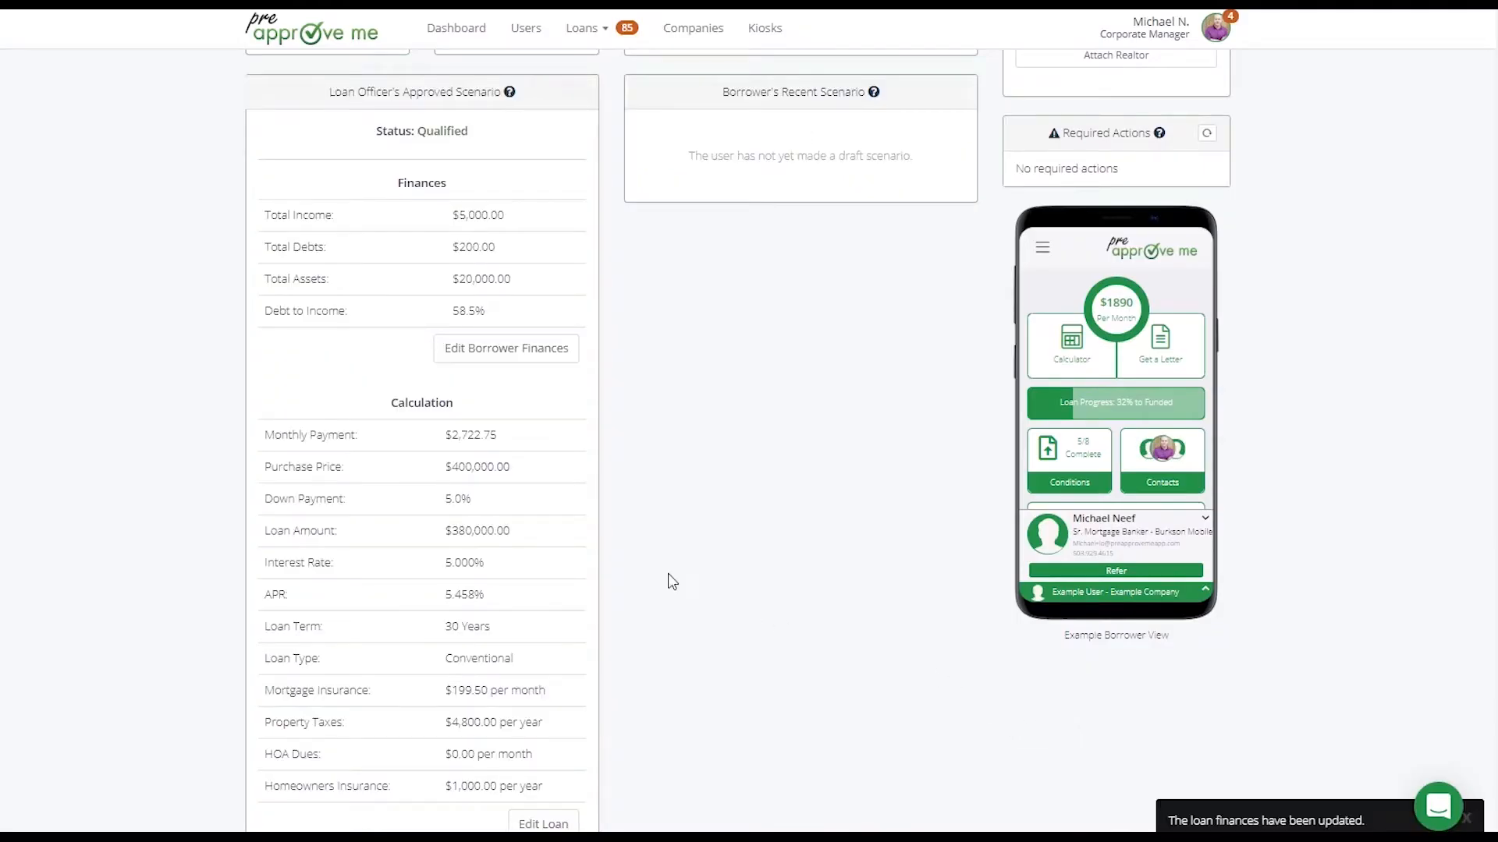
Open the approved scenario's loan configuration and set the down payment to 10%
{"action": "left_click_drag", "start_coordinate": [514, 279], "coordinate": [452, 279]}
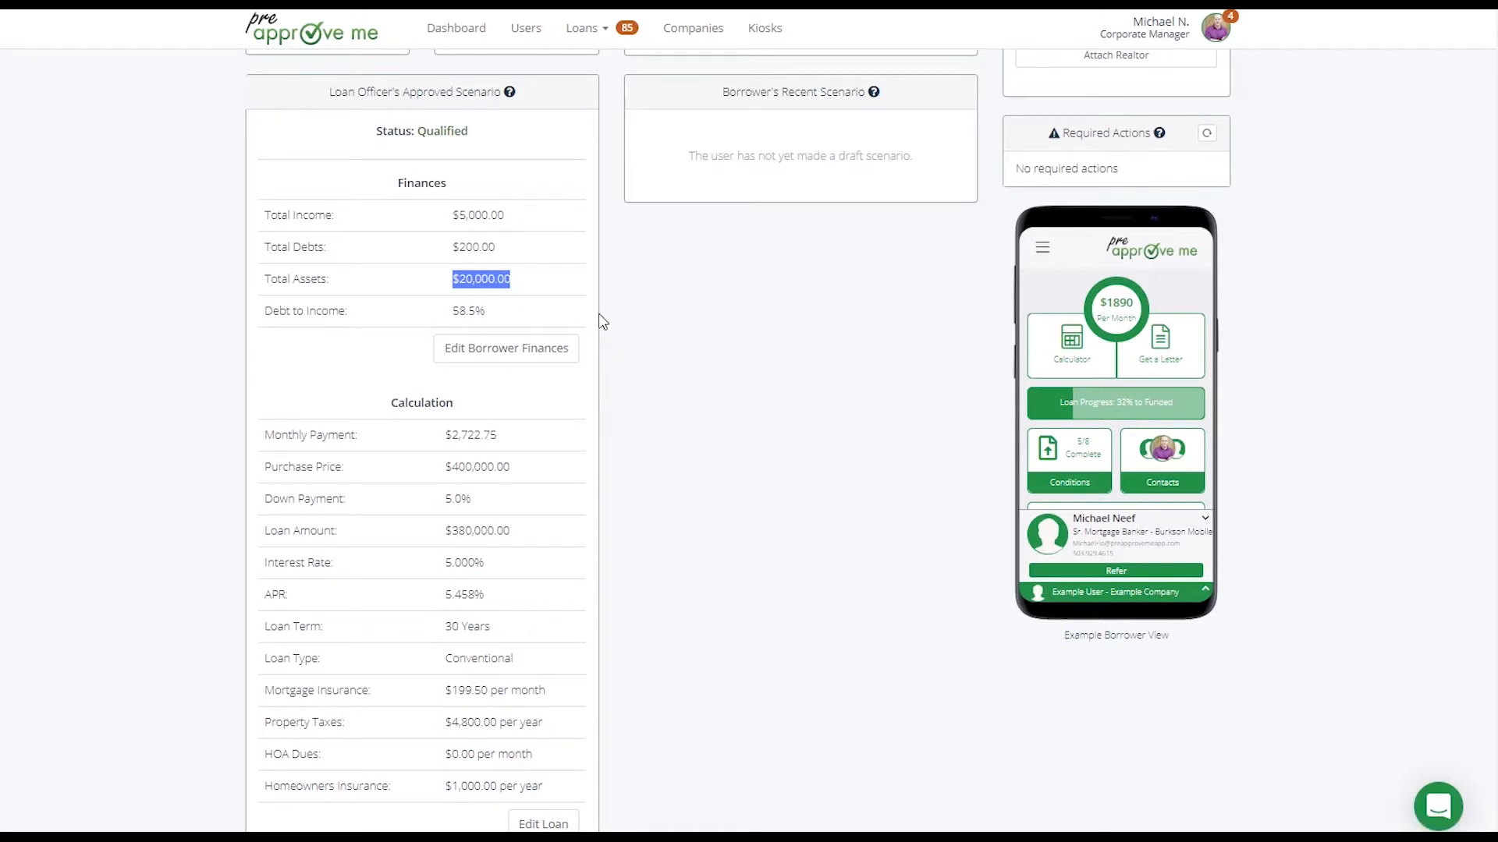
{"action": "scroll", "coordinate": [603, 323], "scroll_direction": "down", "scroll_amount": 1}
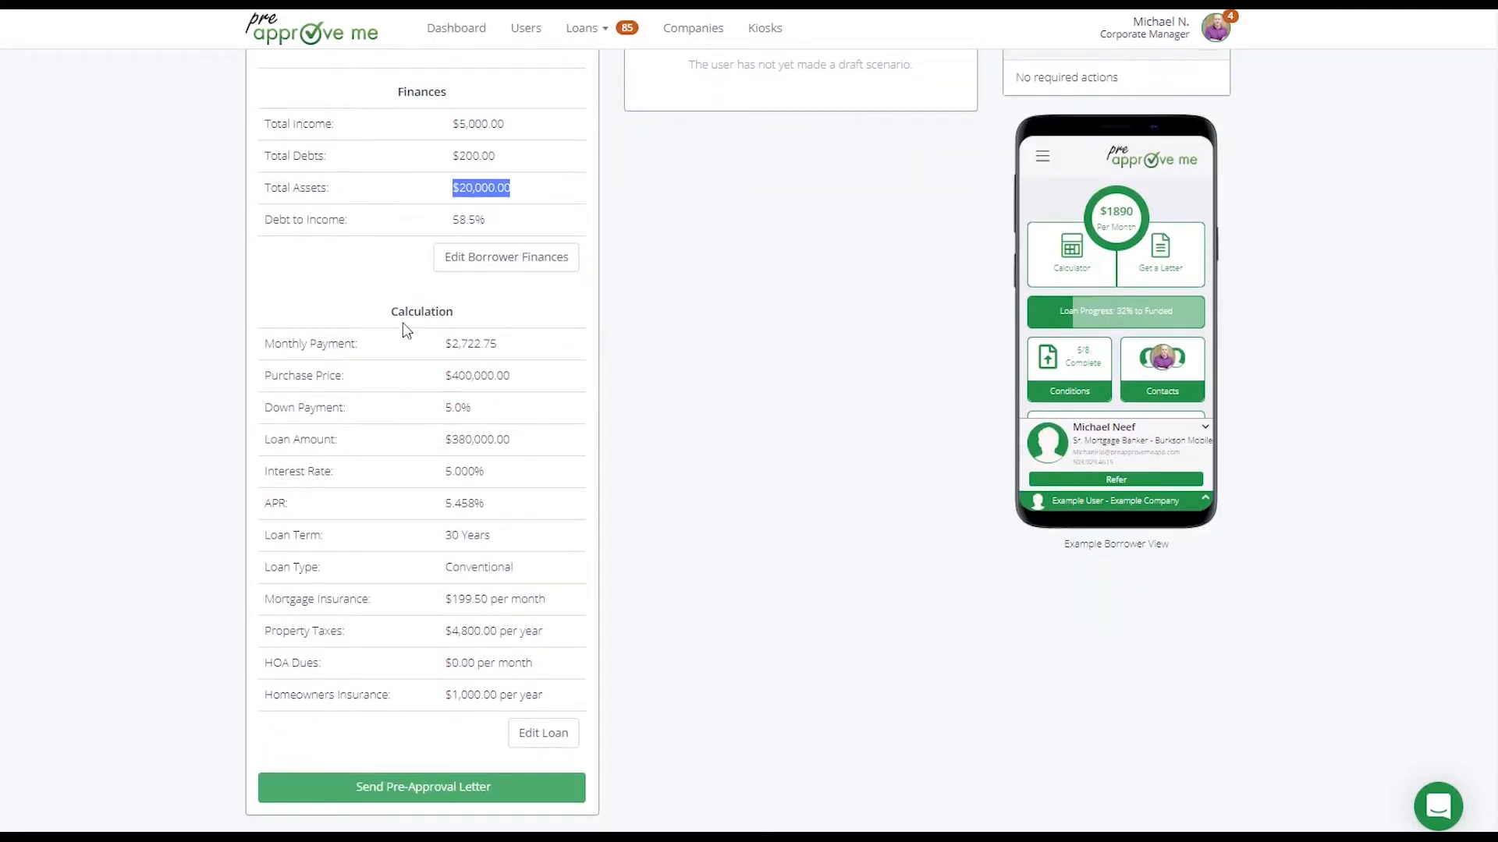
{"action": "left_click_drag", "start_coordinate": [390, 311], "coordinate": [532, 669]}
{"action": "left_click", "coordinate": [544, 733]}
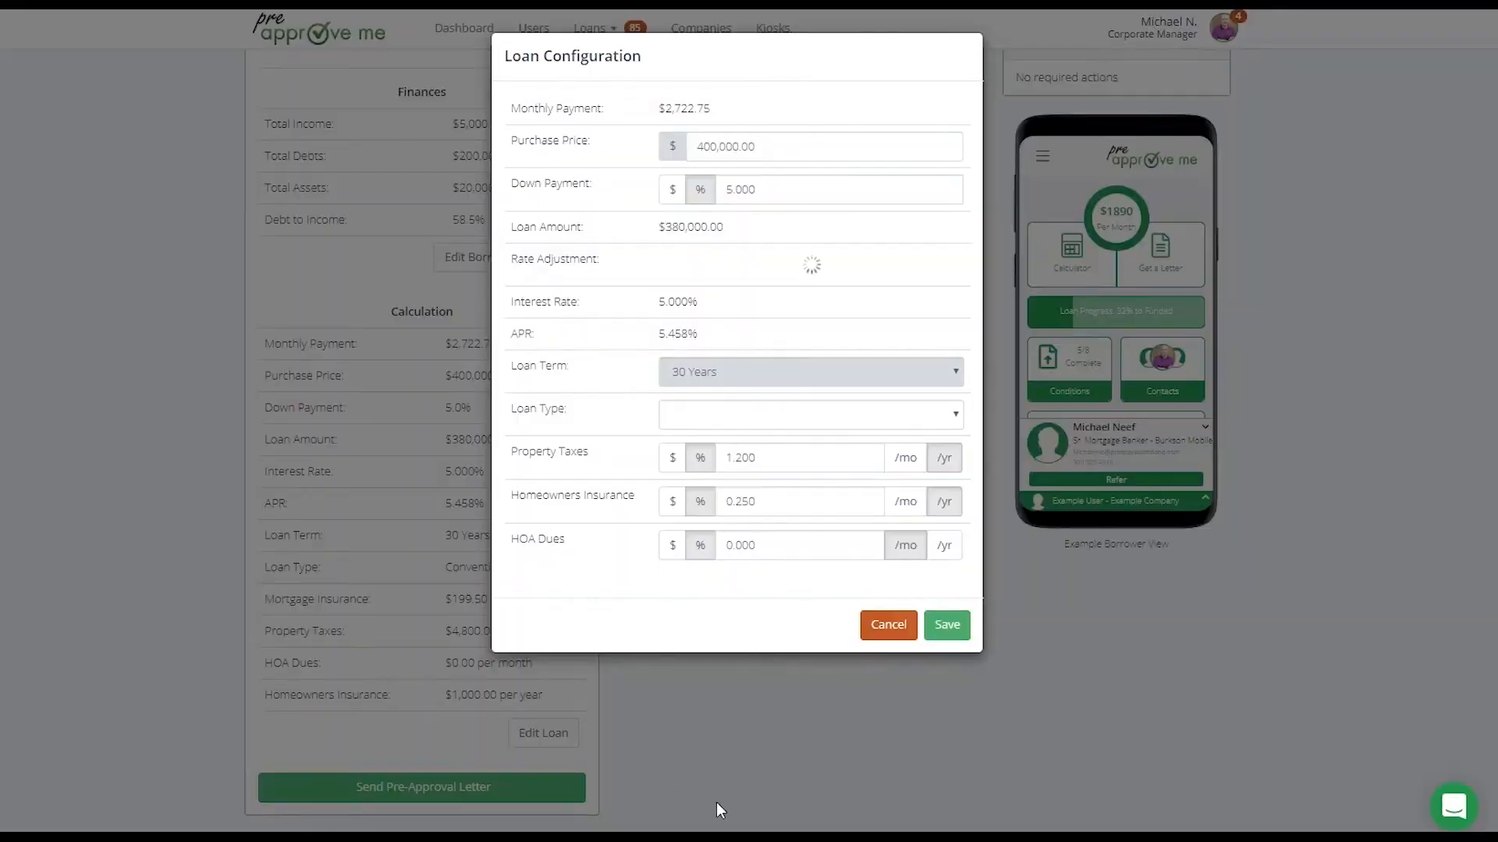
{"action": "left_click_drag", "start_coordinate": [777, 142], "coordinate": [619, 148]}
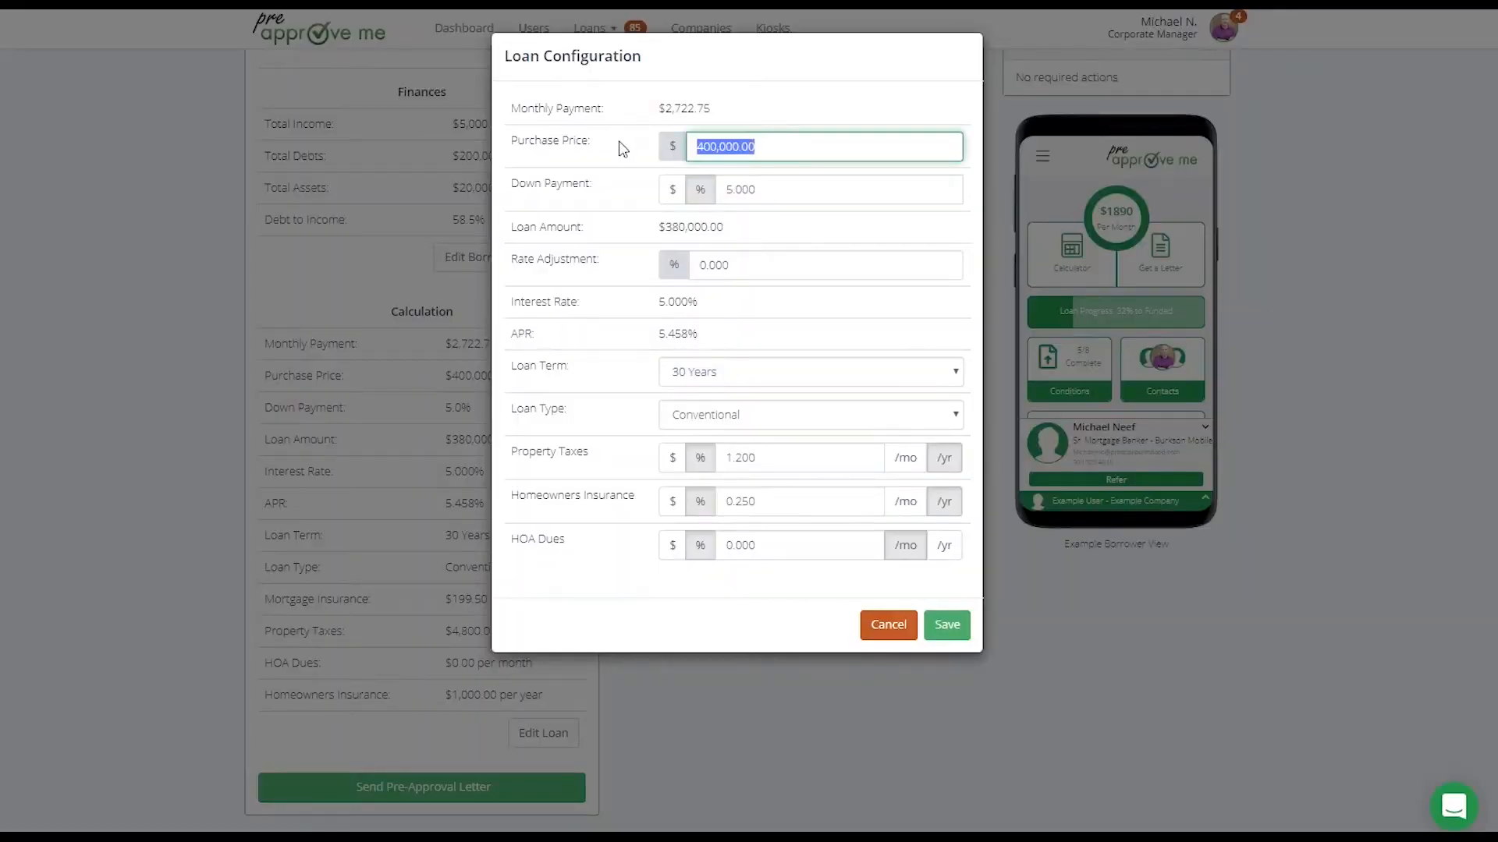
{"action": "left_click_drag", "start_coordinate": [786, 182], "coordinate": [658, 194]}
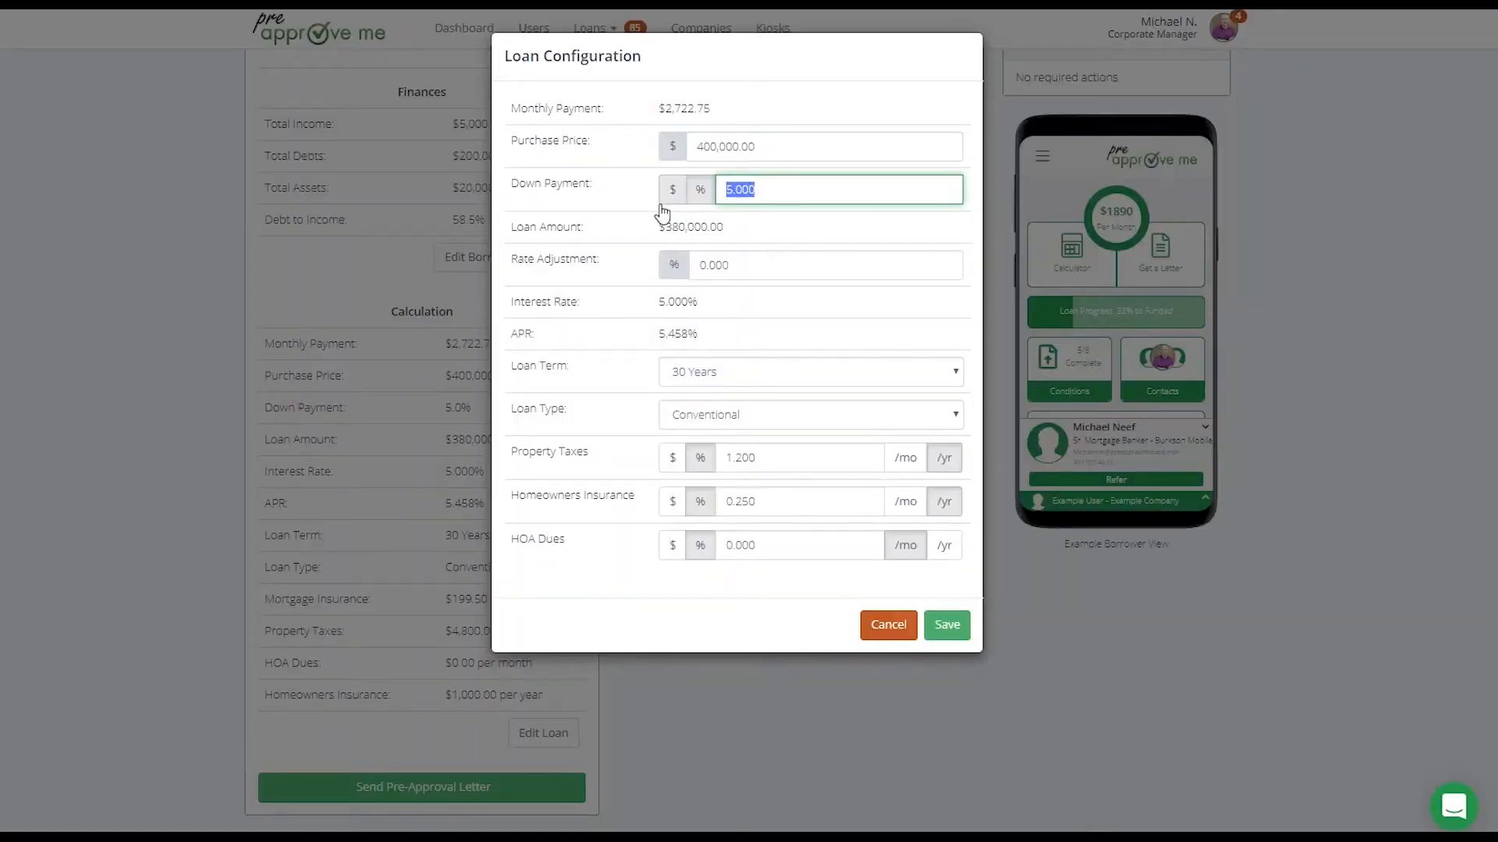
{"action": "type", "text": "10"}
{"action": "left_click_drag", "start_coordinate": [660, 226], "coordinate": [733, 227]}
{"action": "left_click", "coordinate": [618, 221]}
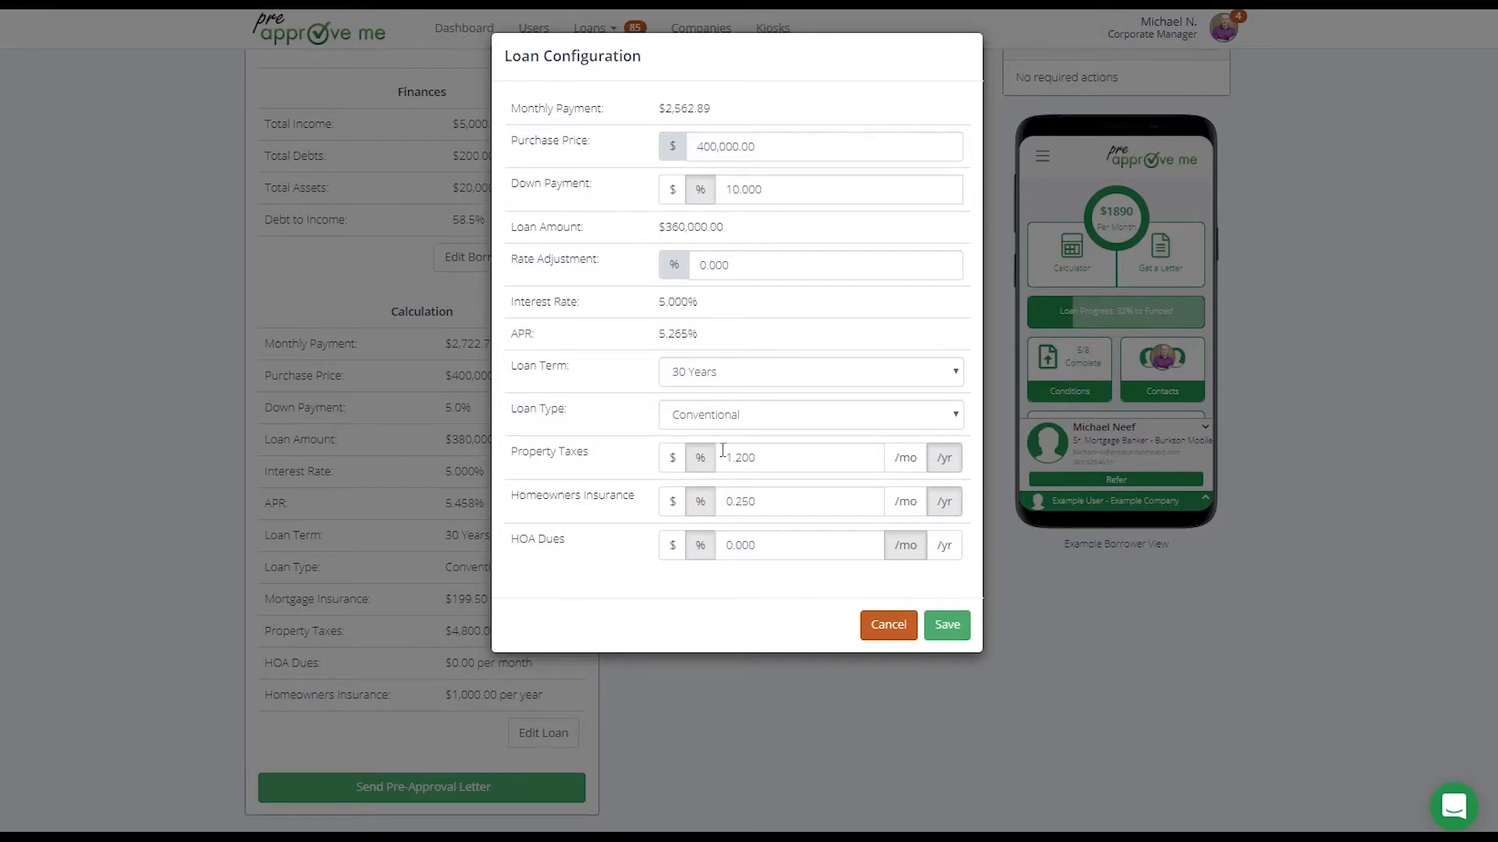
Switch property taxes and homeowners insurance to dollar amounts, setting them to $2,000 and $600 per year
{"action": "left_click", "coordinate": [672, 458]}
{"action": "left_click", "coordinate": [679, 508]}
{"action": "double_click", "coordinate": [762, 464]}
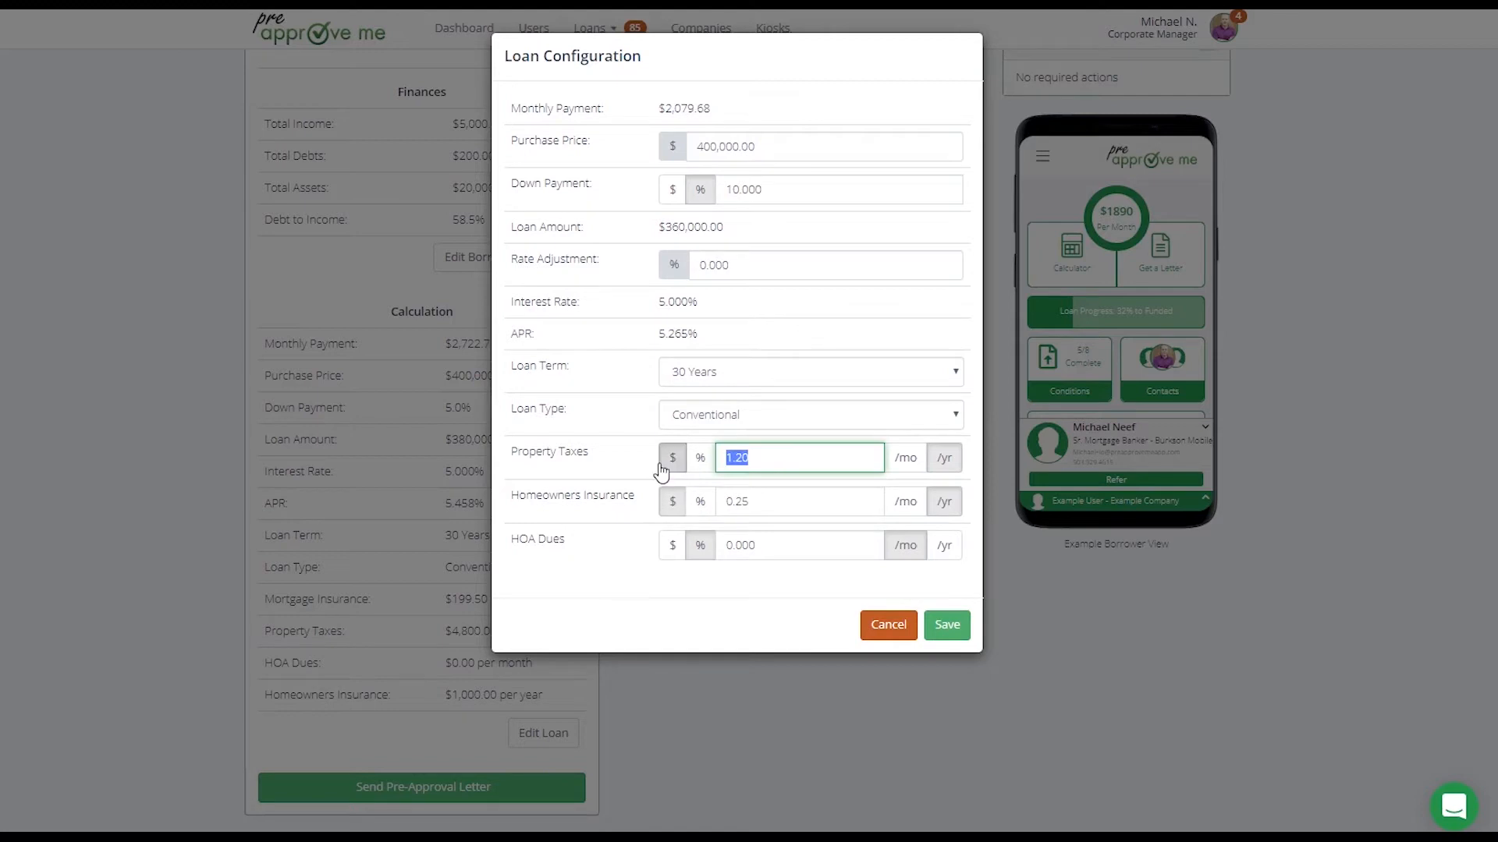
{"action": "type", "text": "2000"}
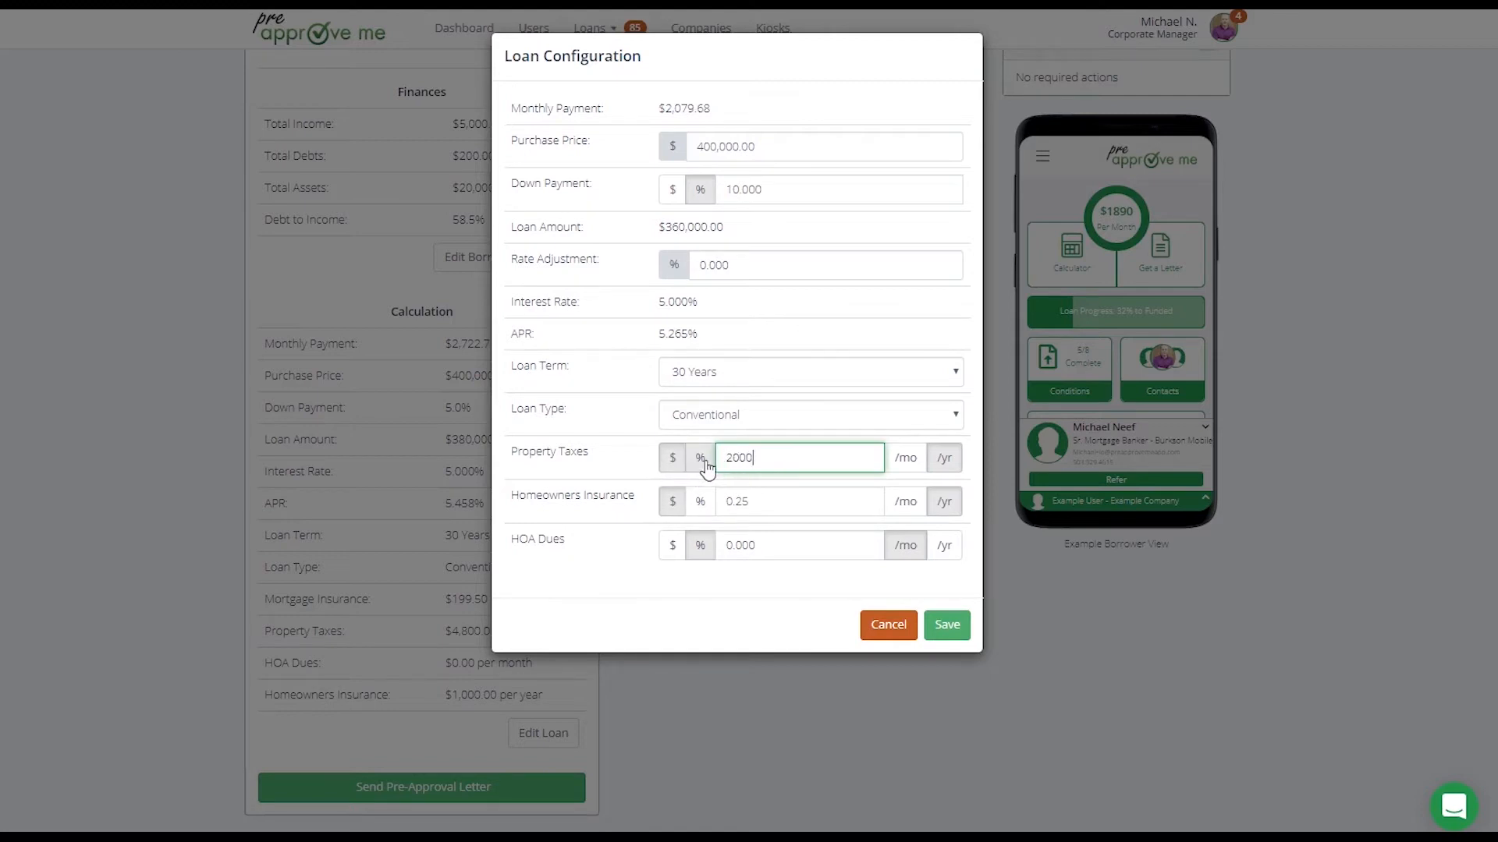
{"action": "double_click", "coordinate": [830, 508]}
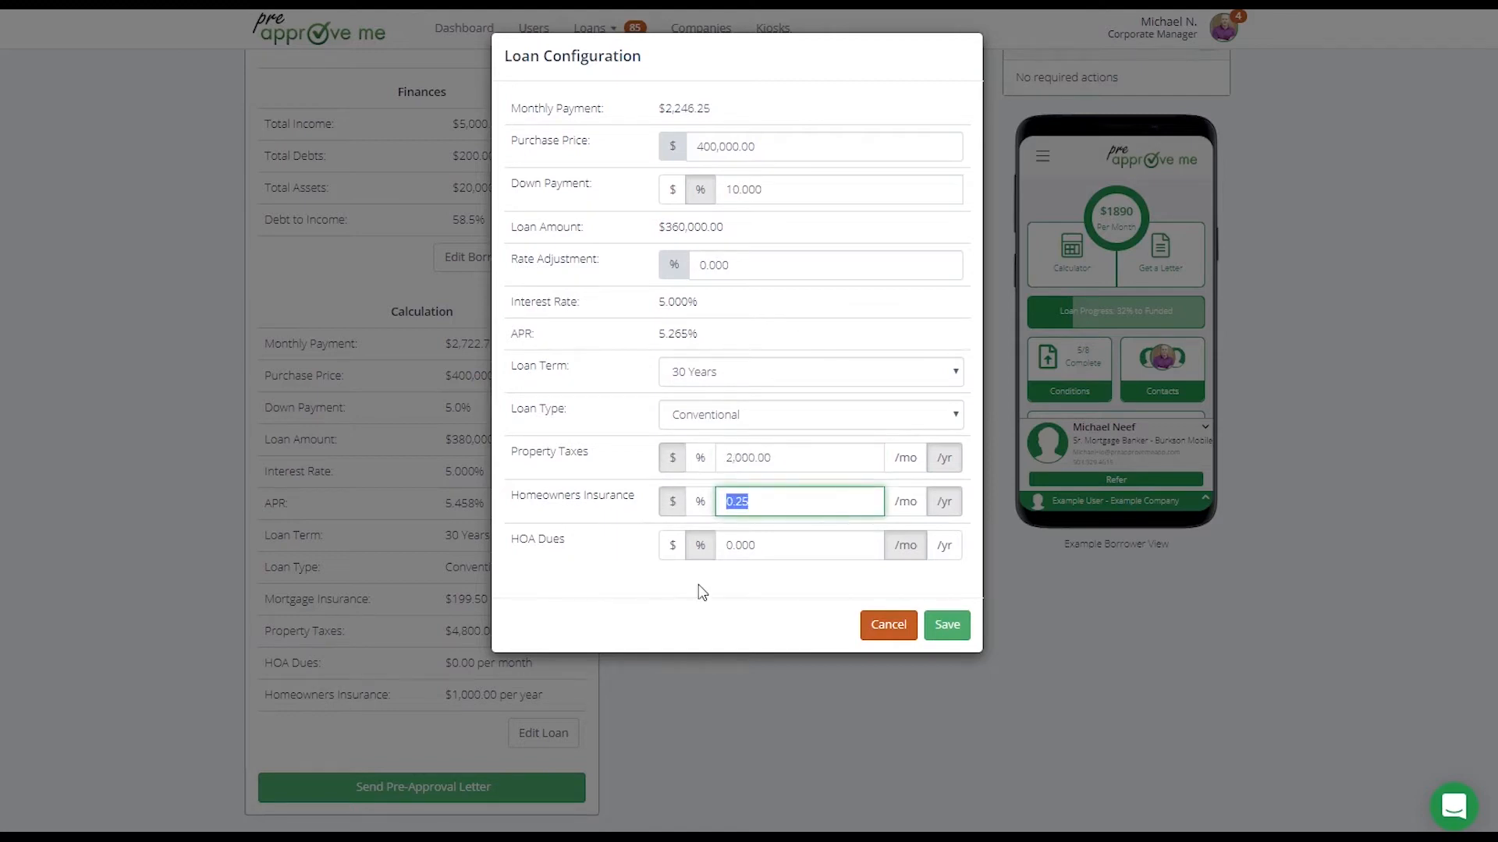
{"action": "type", "text": "600"}
{"action": "left_click", "coordinate": [633, 427]}
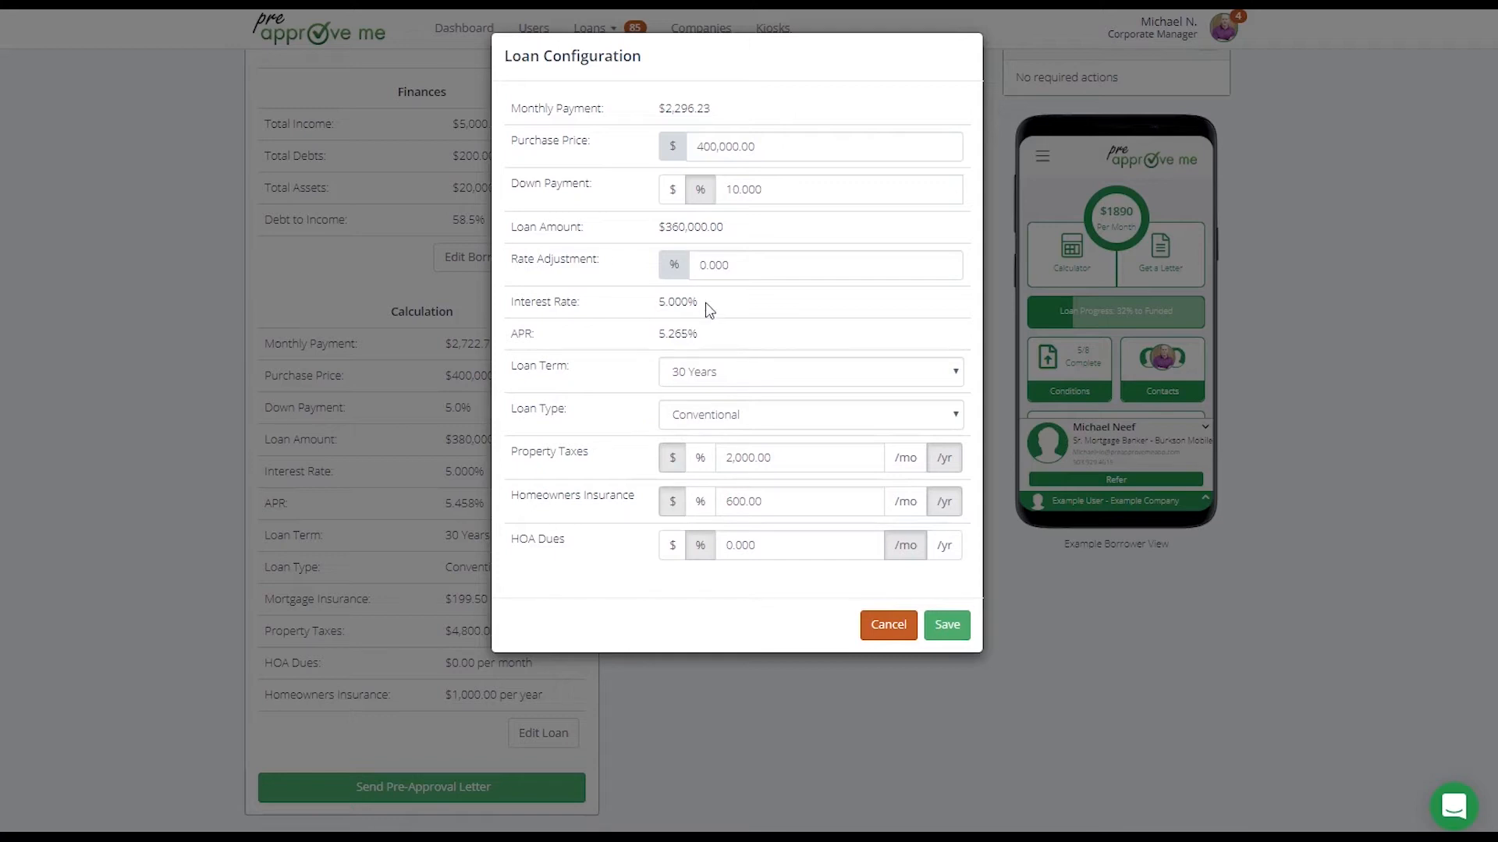
Set the loan's rate adjustment to 0.25%
{"action": "left_click_drag", "start_coordinate": [698, 304], "coordinate": [659, 304]}
{"action": "double_click", "coordinate": [732, 266]}
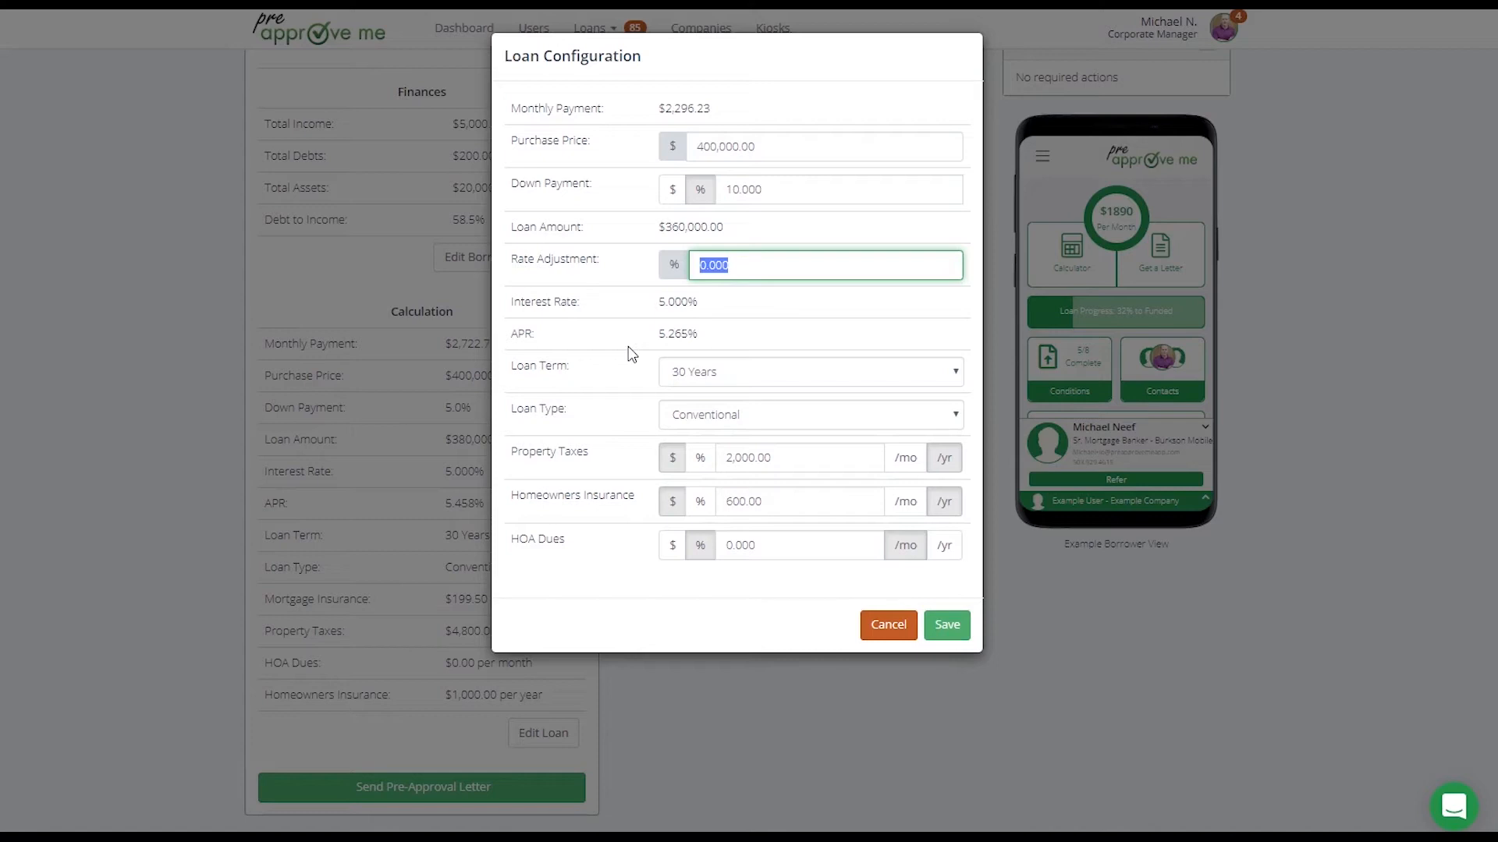
{"action": "type", "text": ".25"}
{"action": "left_click", "coordinate": [623, 290]}
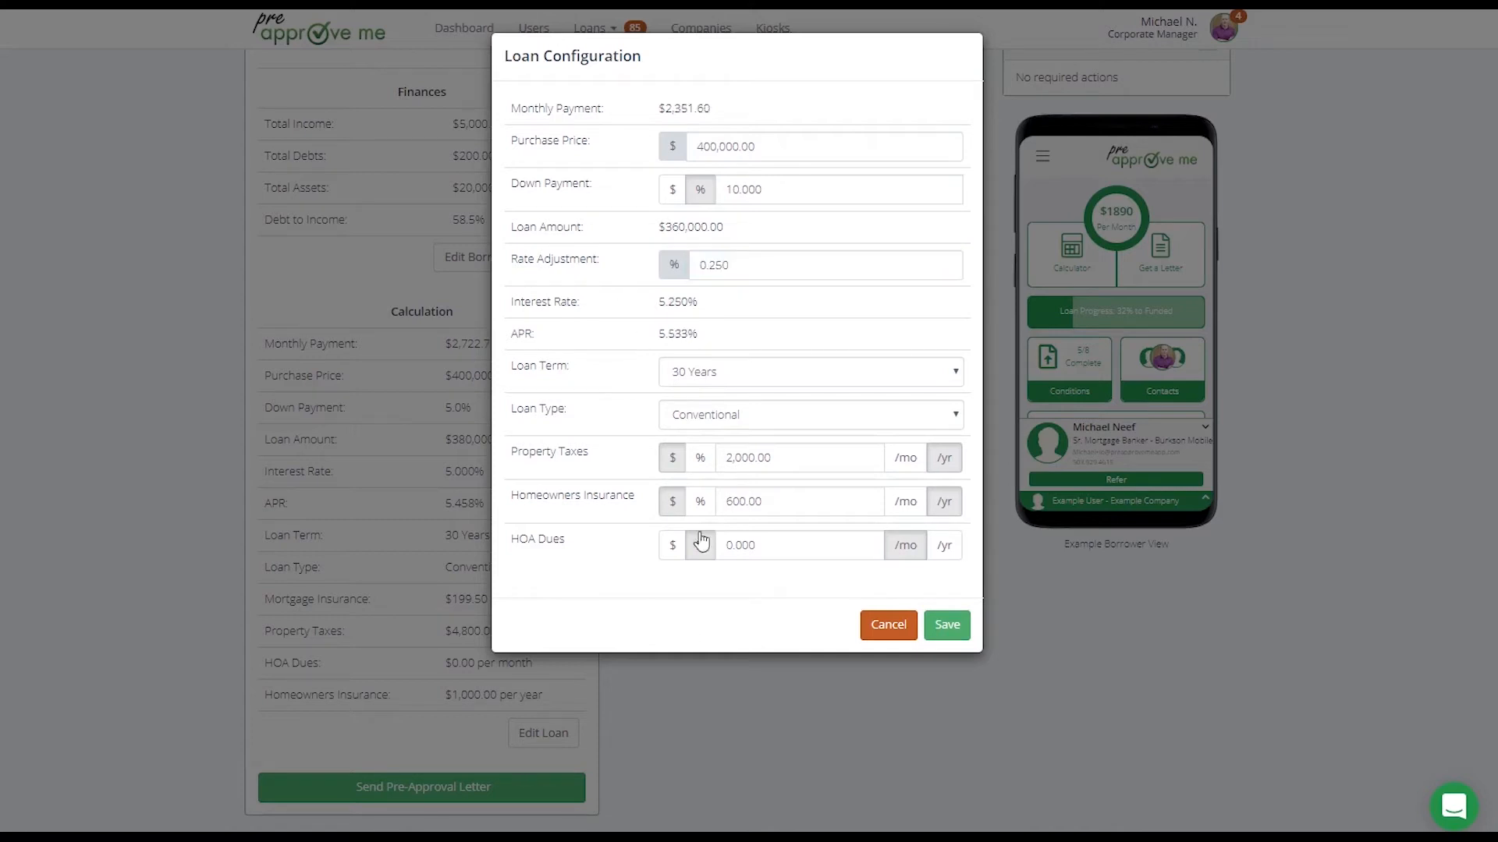
Save the edited loan configuration of the approved scenario
{"action": "left_click", "coordinate": [731, 267]}
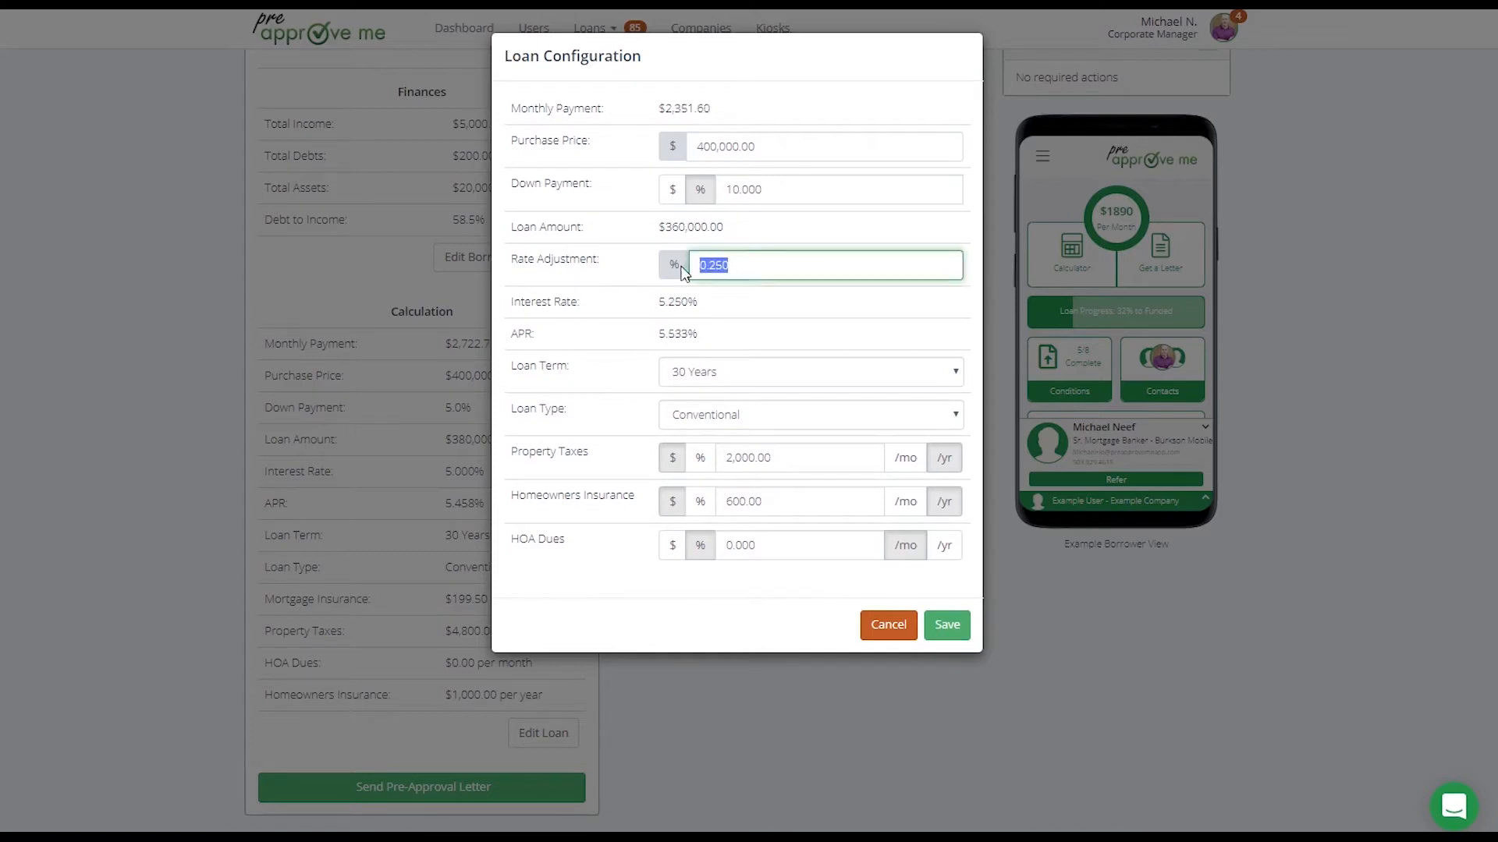
{"action": "left_click", "coordinate": [622, 346]}
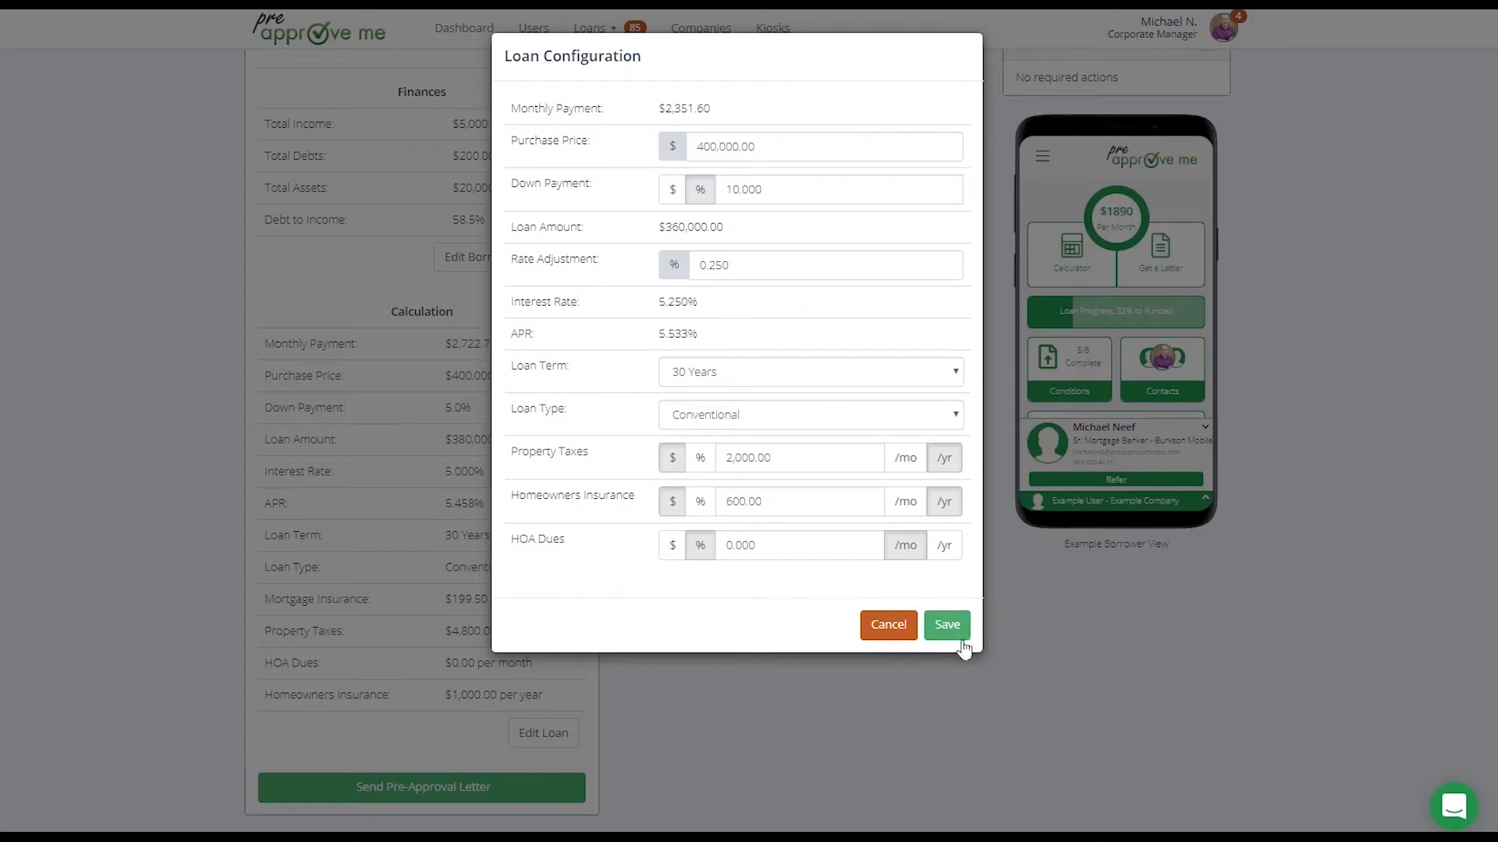
{"action": "left_click", "coordinate": [947, 626]}
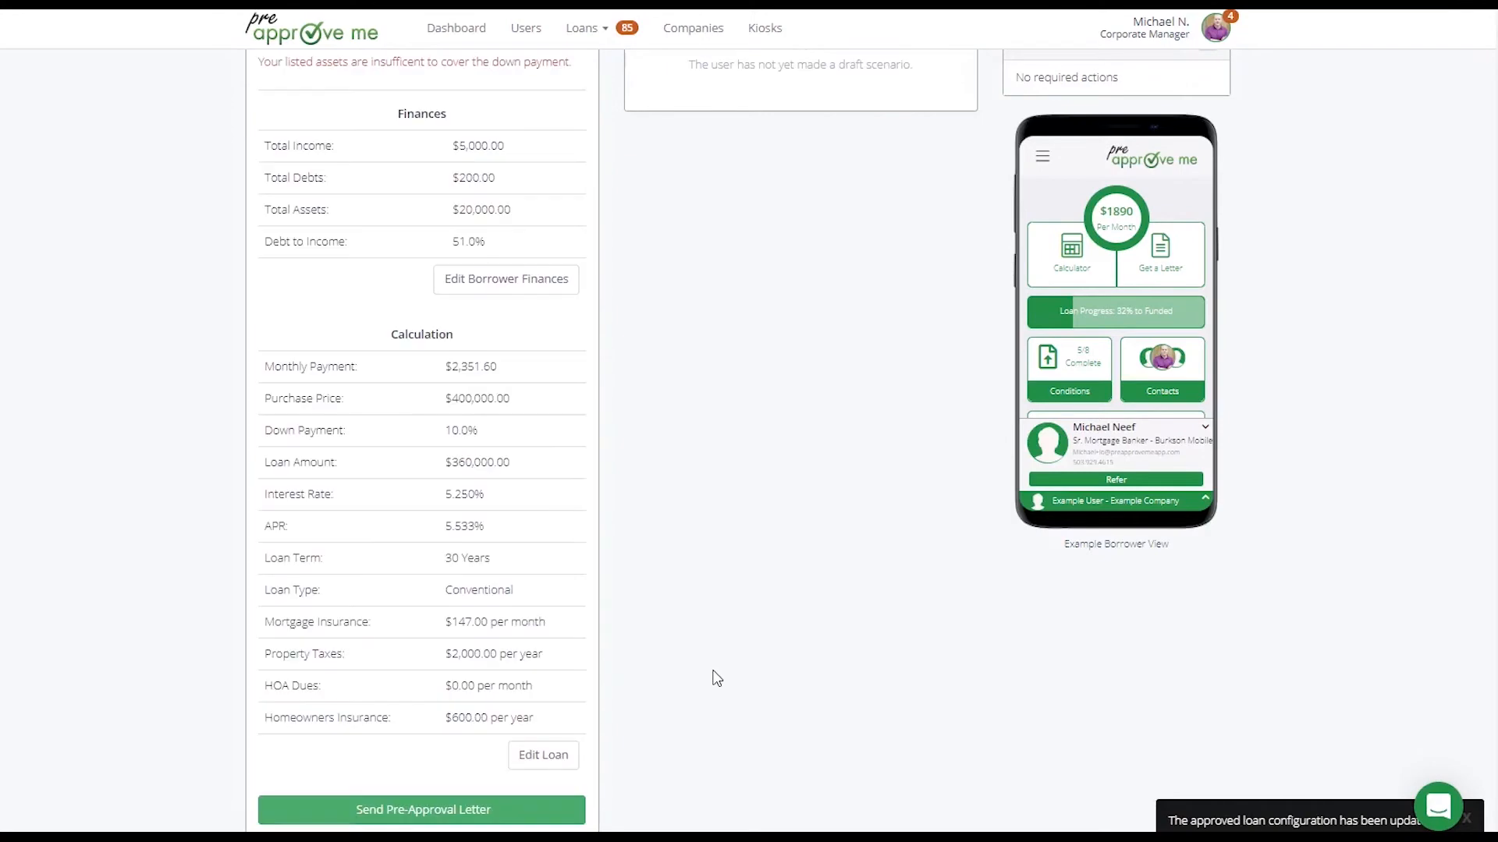
Review the approved scenario's qualification status and reason, comparing total assets with the purchase price, down payment and loan amount
{"action": "scroll", "coordinate": [712, 675], "scroll_direction": "down", "scroll_amount": 3}
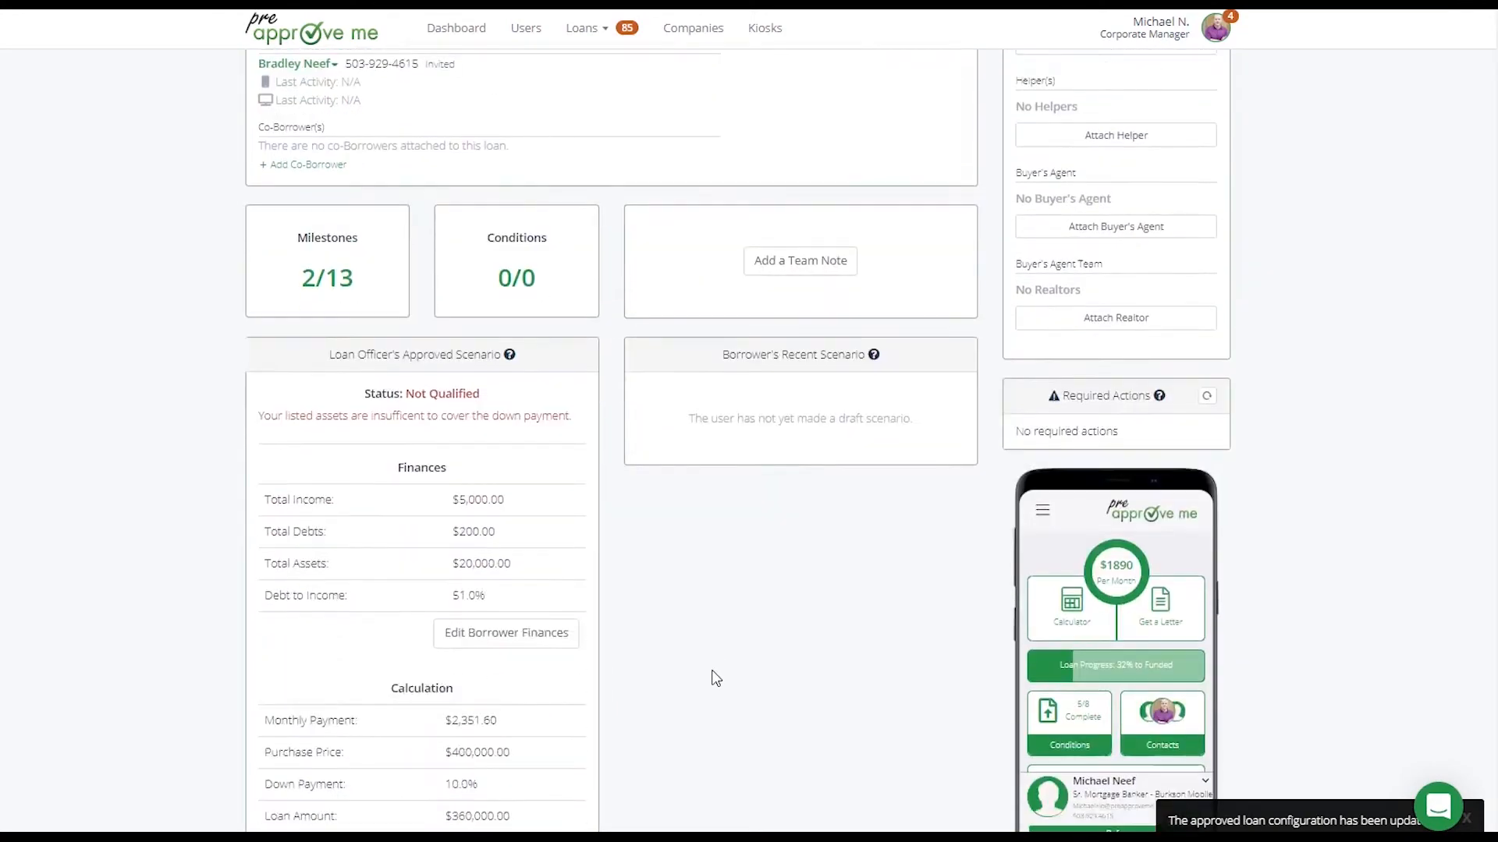
{"action": "left_click_drag", "start_coordinate": [362, 312], "coordinate": [483, 316]}
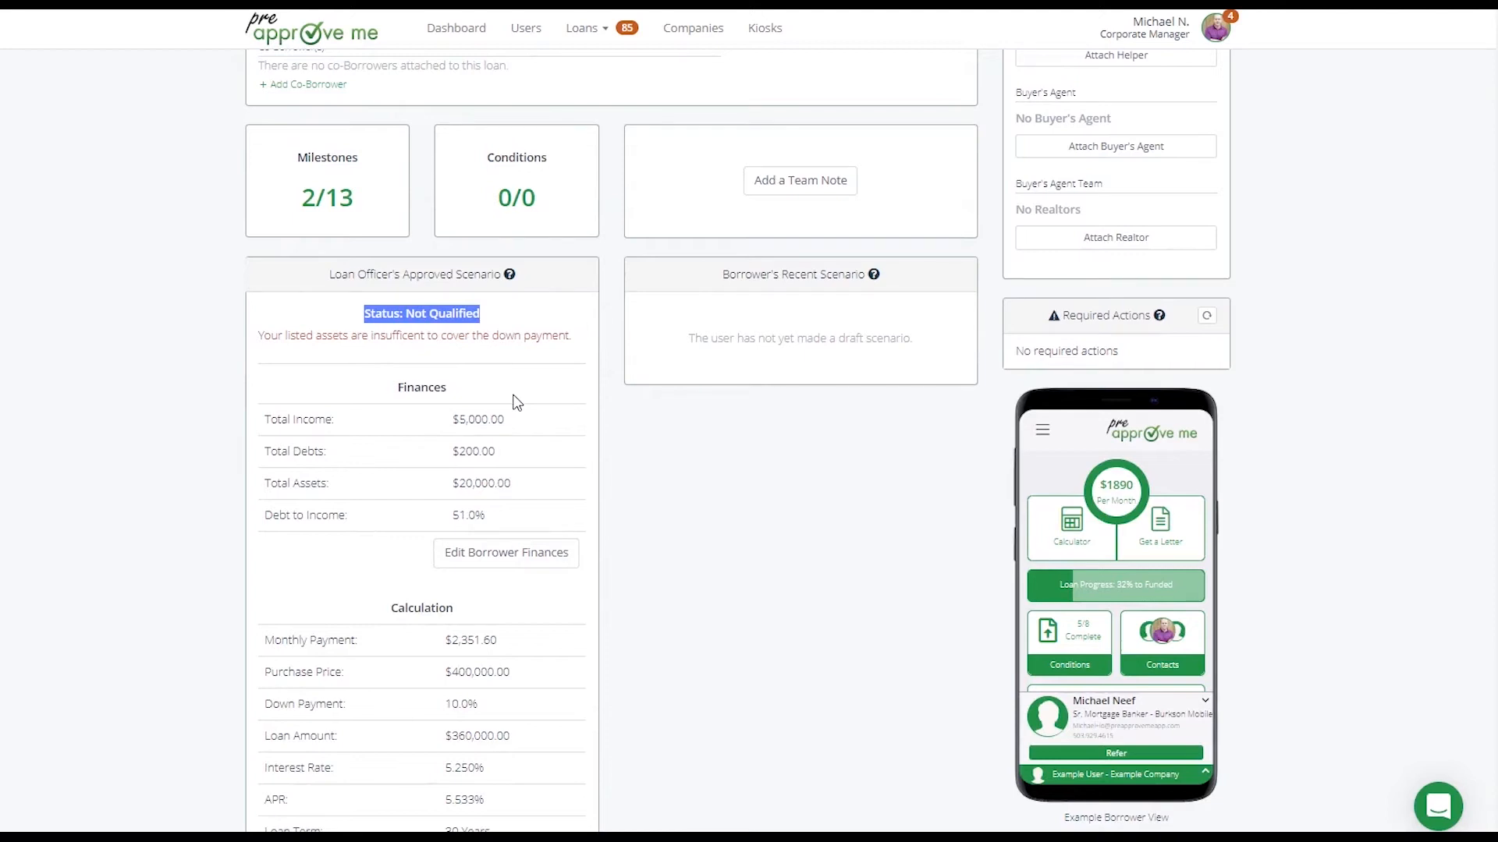
{"action": "left_click", "coordinate": [517, 370]}
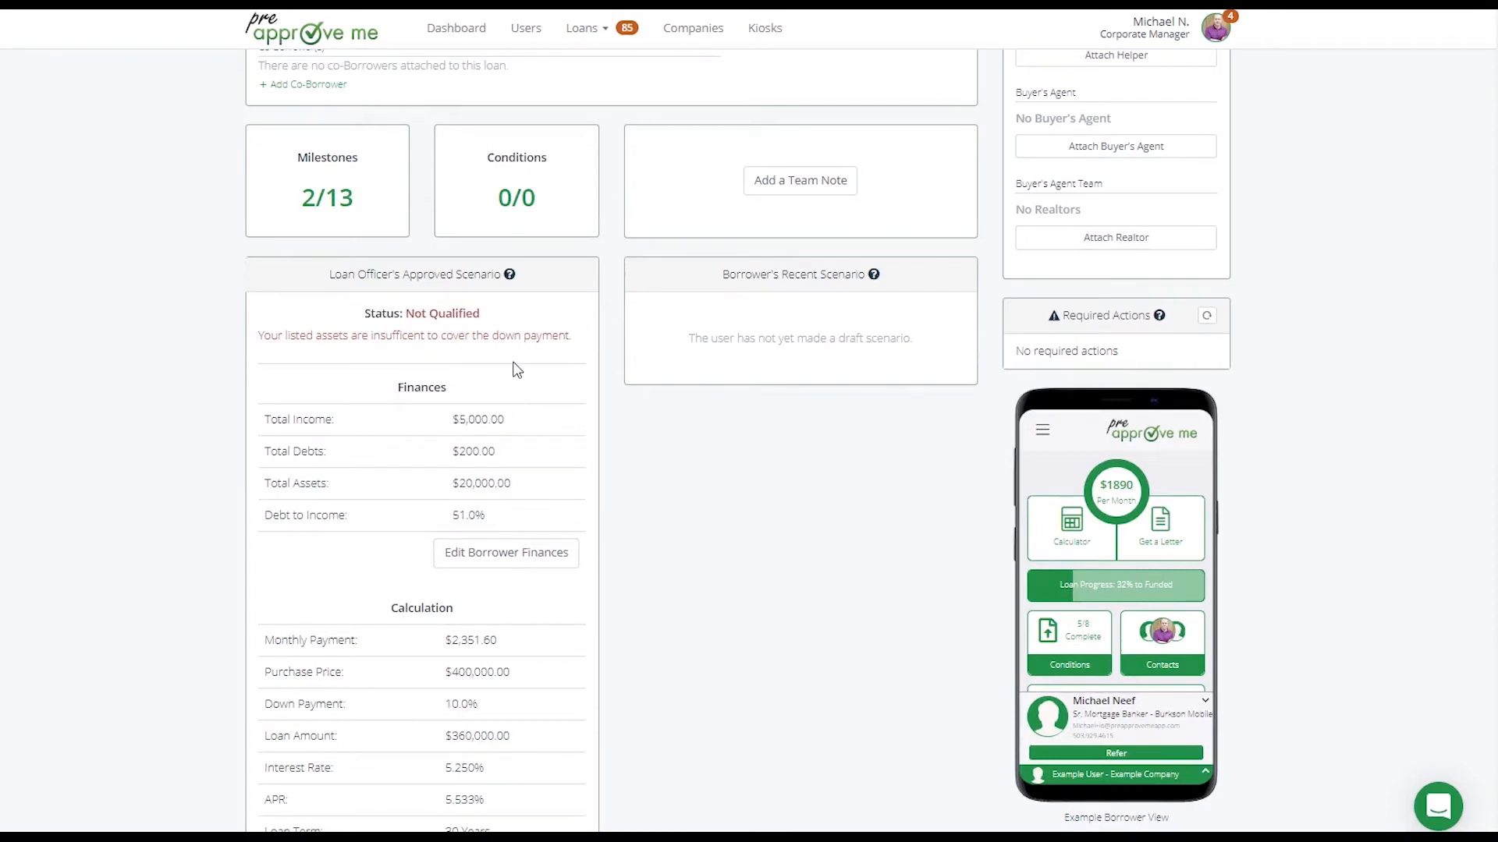
{"action": "left_click_drag", "start_coordinate": [406, 313], "coordinate": [483, 316]}
{"action": "left_click", "coordinate": [503, 368]}
{"action": "left_click_drag", "start_coordinate": [260, 343], "coordinate": [585, 341]}
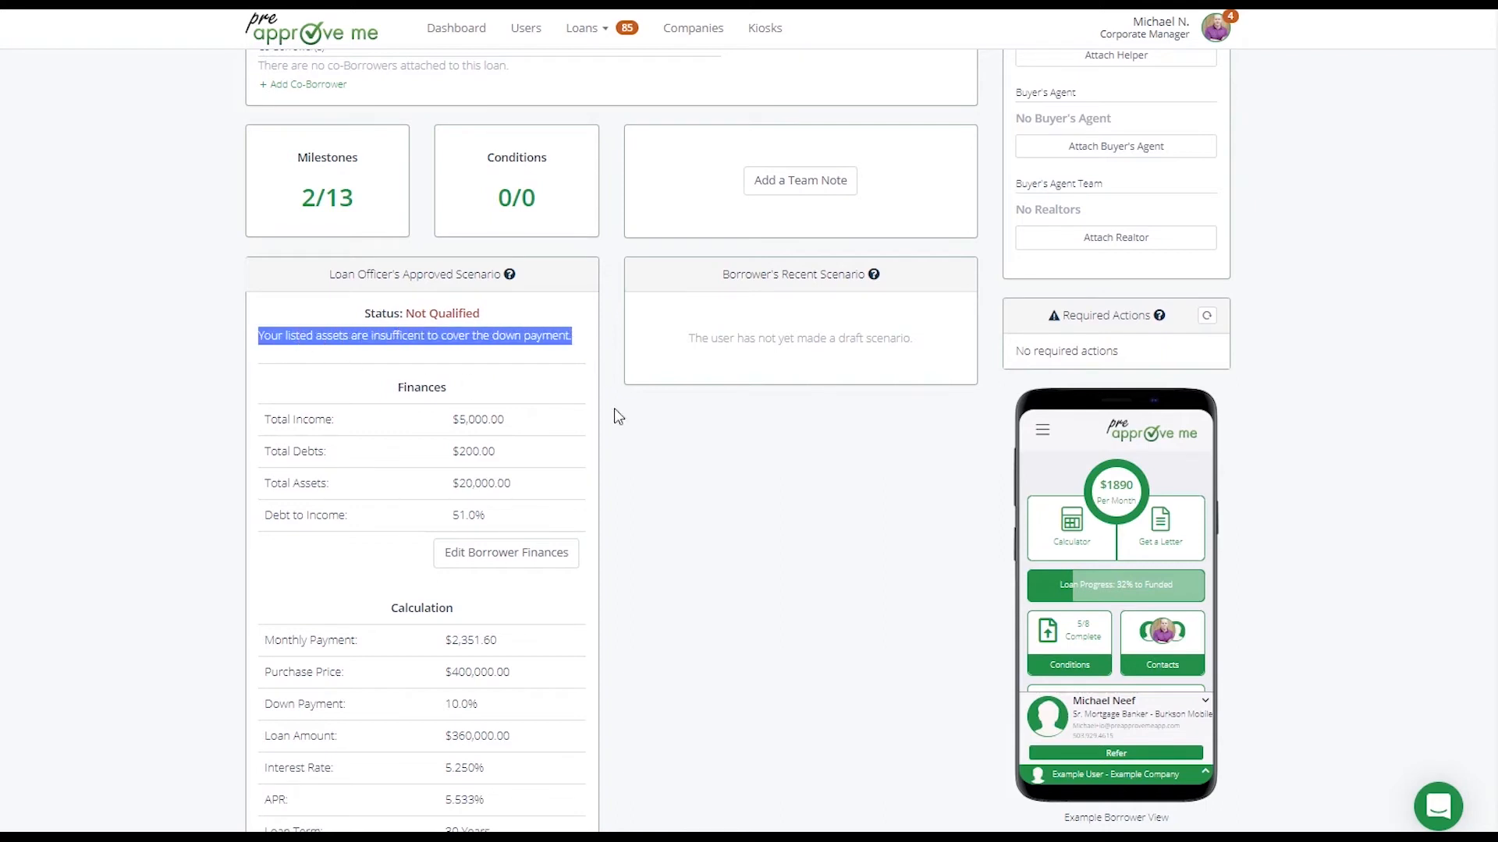
{"action": "left_click_drag", "start_coordinate": [533, 484], "coordinate": [451, 483]}
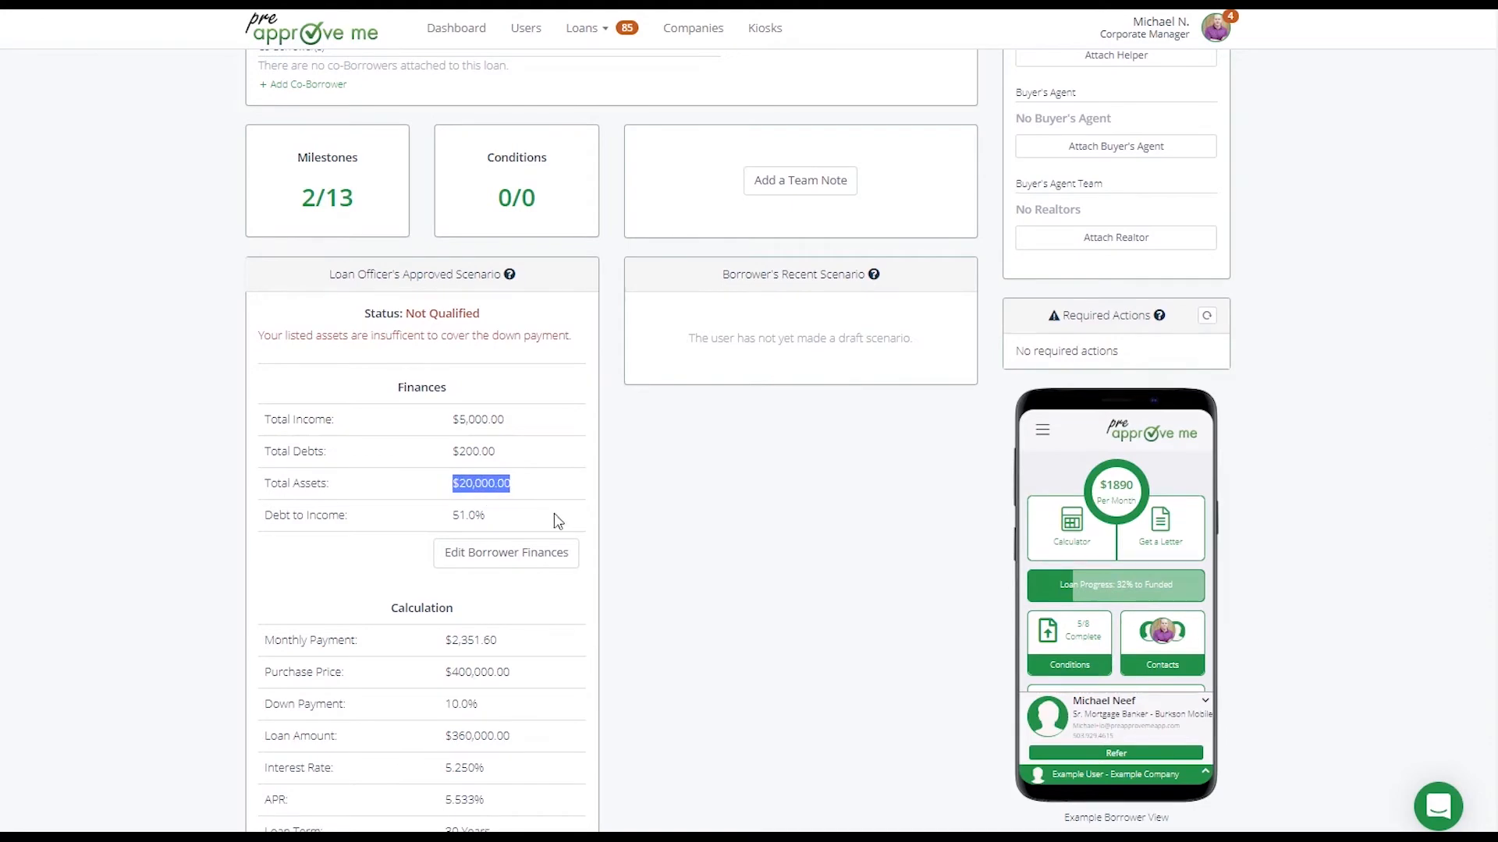
{"action": "scroll", "coordinate": [686, 535], "scroll_direction": "down", "scroll_amount": 3}
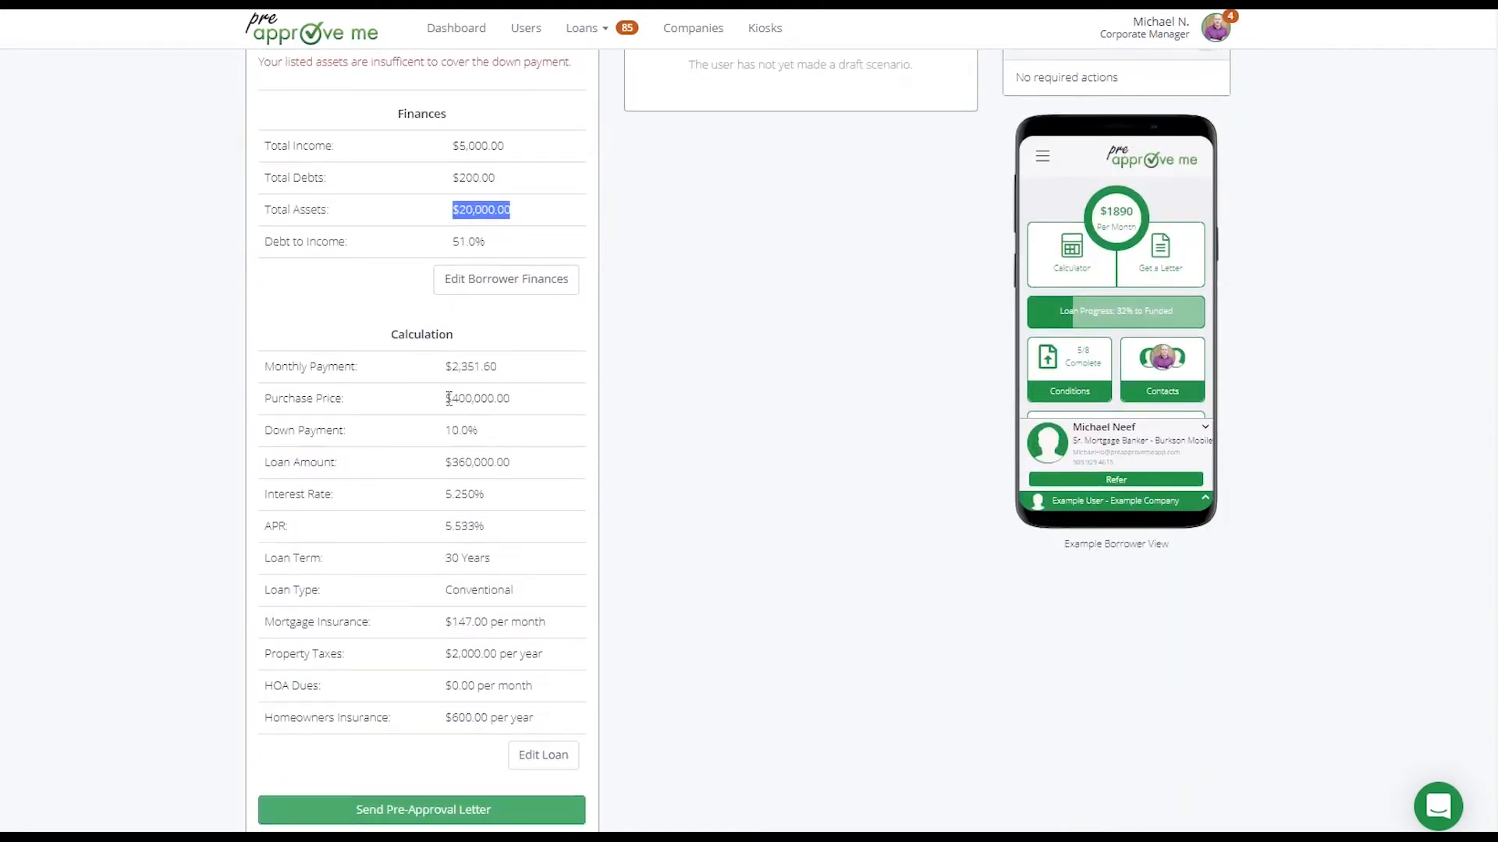
{"action": "left_click_drag", "start_coordinate": [449, 399], "coordinate": [546, 468]}
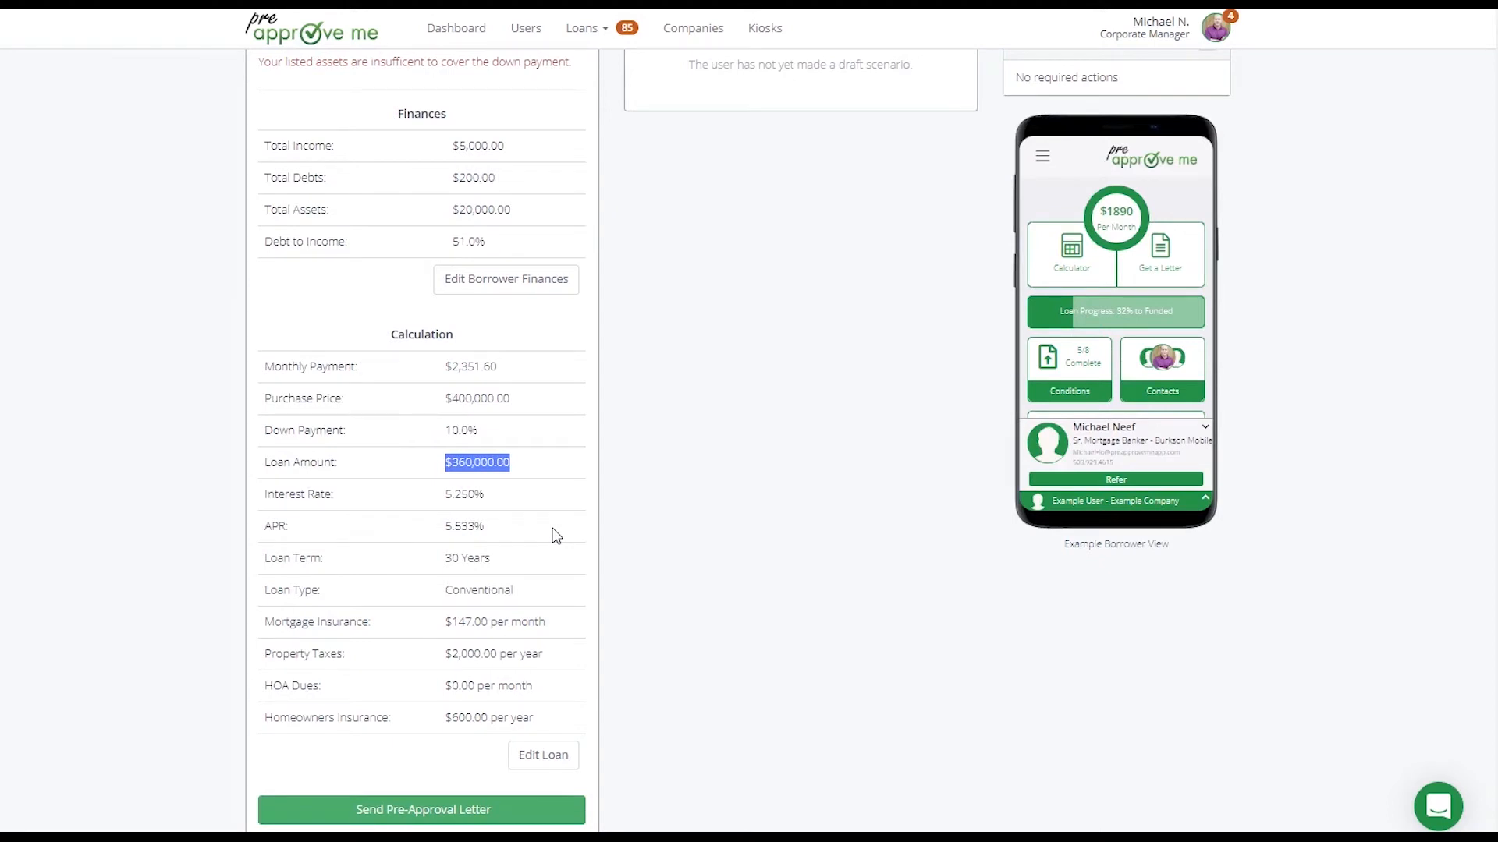
{"action": "left_click_drag", "start_coordinate": [447, 399], "coordinate": [523, 401]}
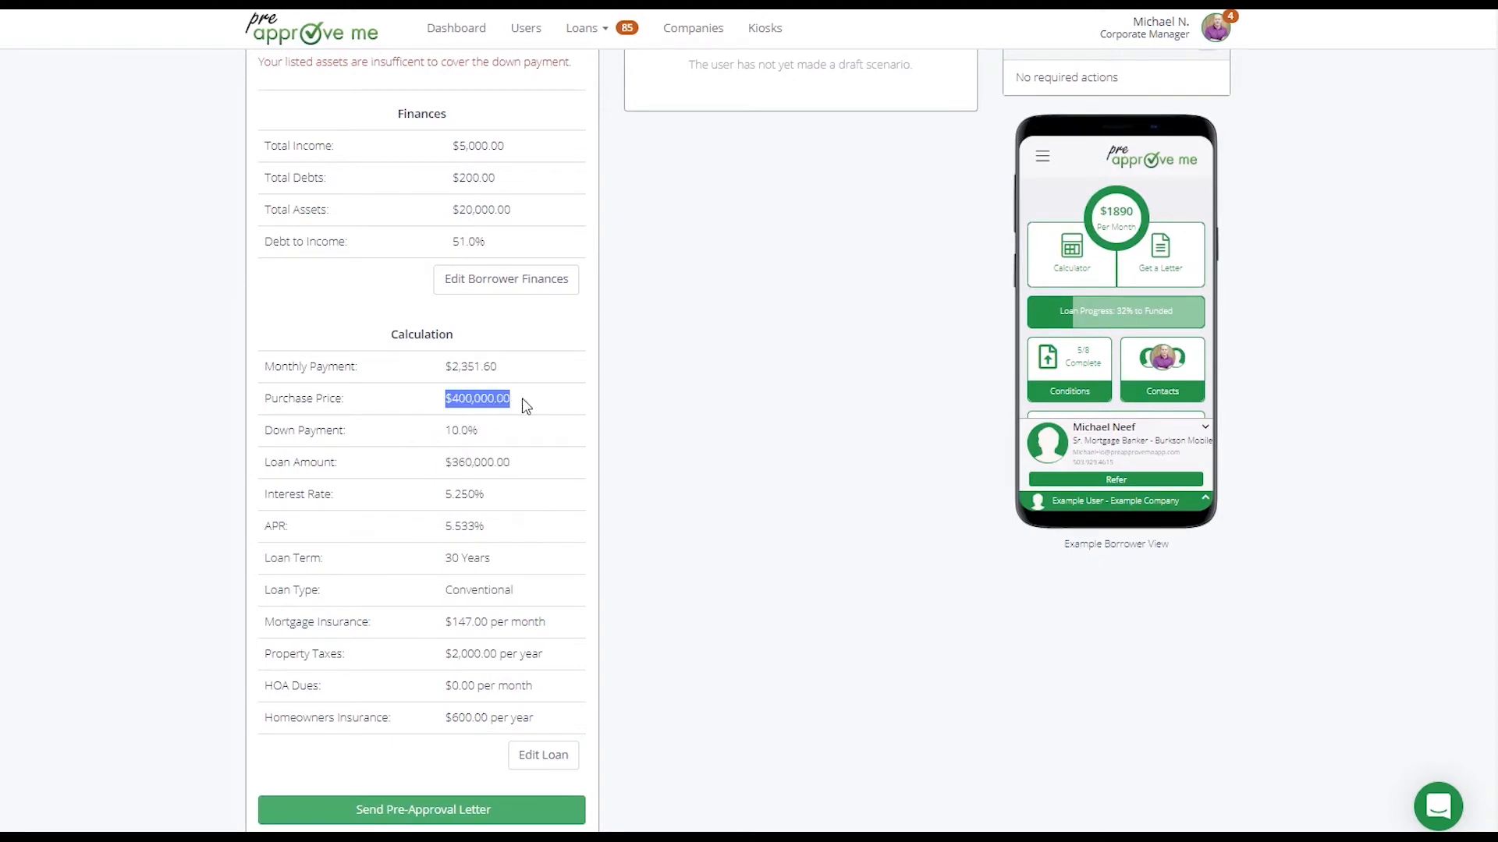
{"action": "left_click_drag", "start_coordinate": [442, 430], "coordinate": [511, 466]}
Set the approved scenario's down payment to 5% in the loan configuration and save it
{"action": "left_click", "coordinate": [574, 754]}
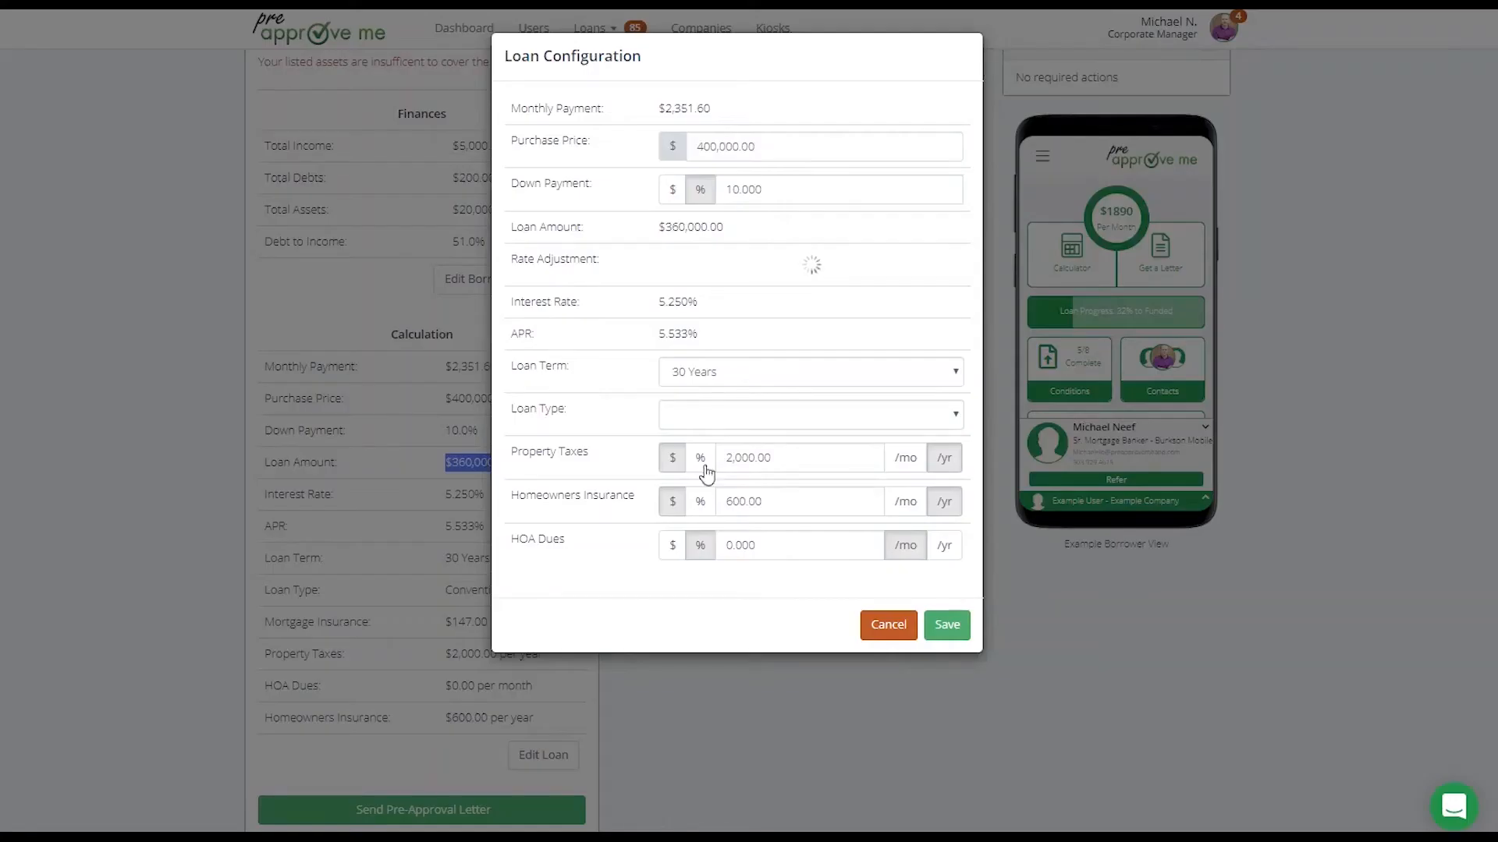
{"action": "left_click", "coordinate": [672, 190]}
{"action": "type", "text": "5"}
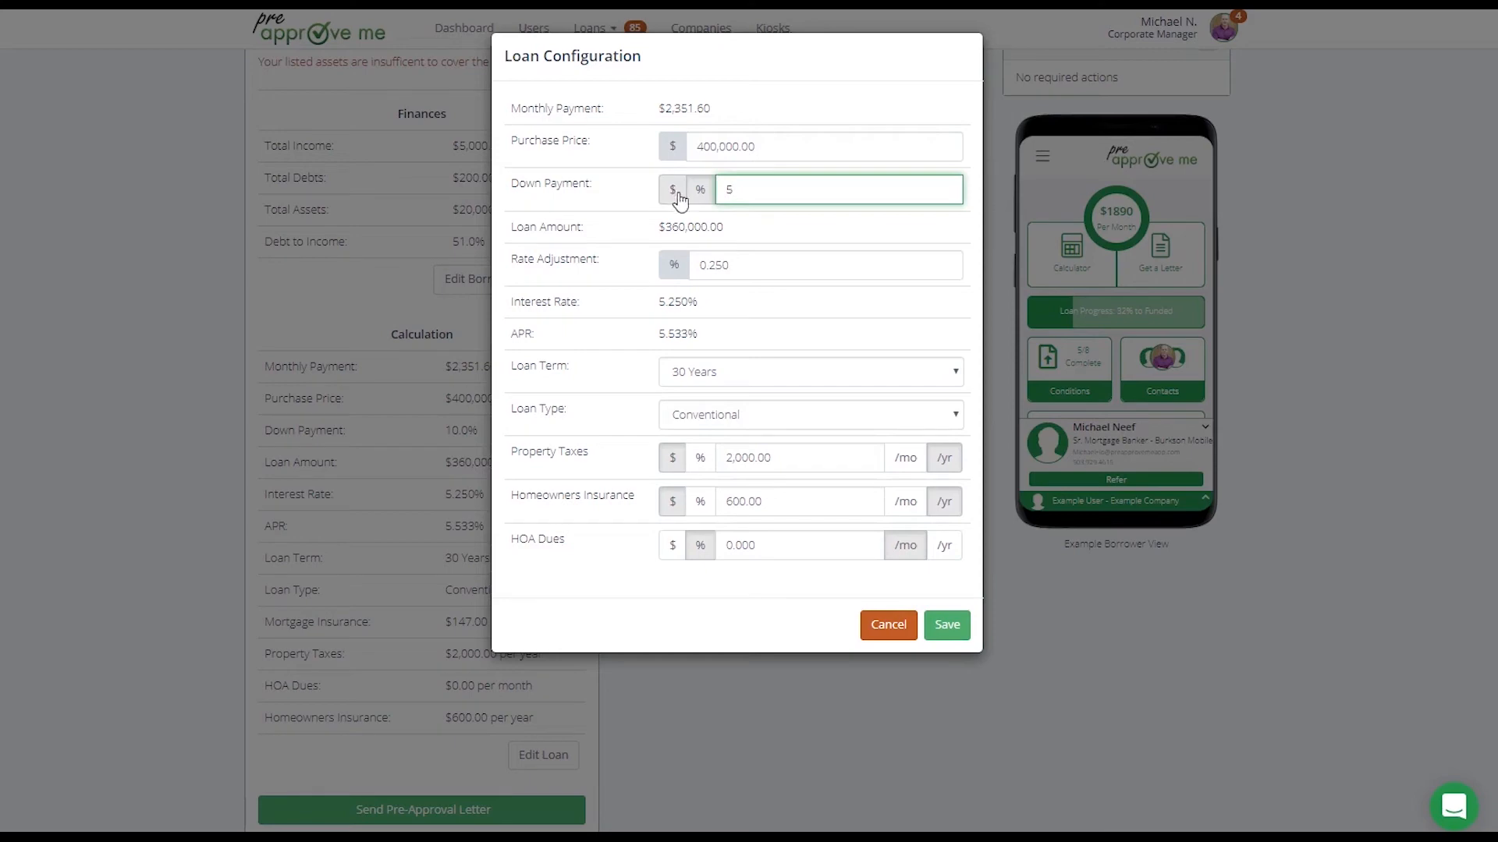
{"action": "left_click", "coordinate": [946, 624]}
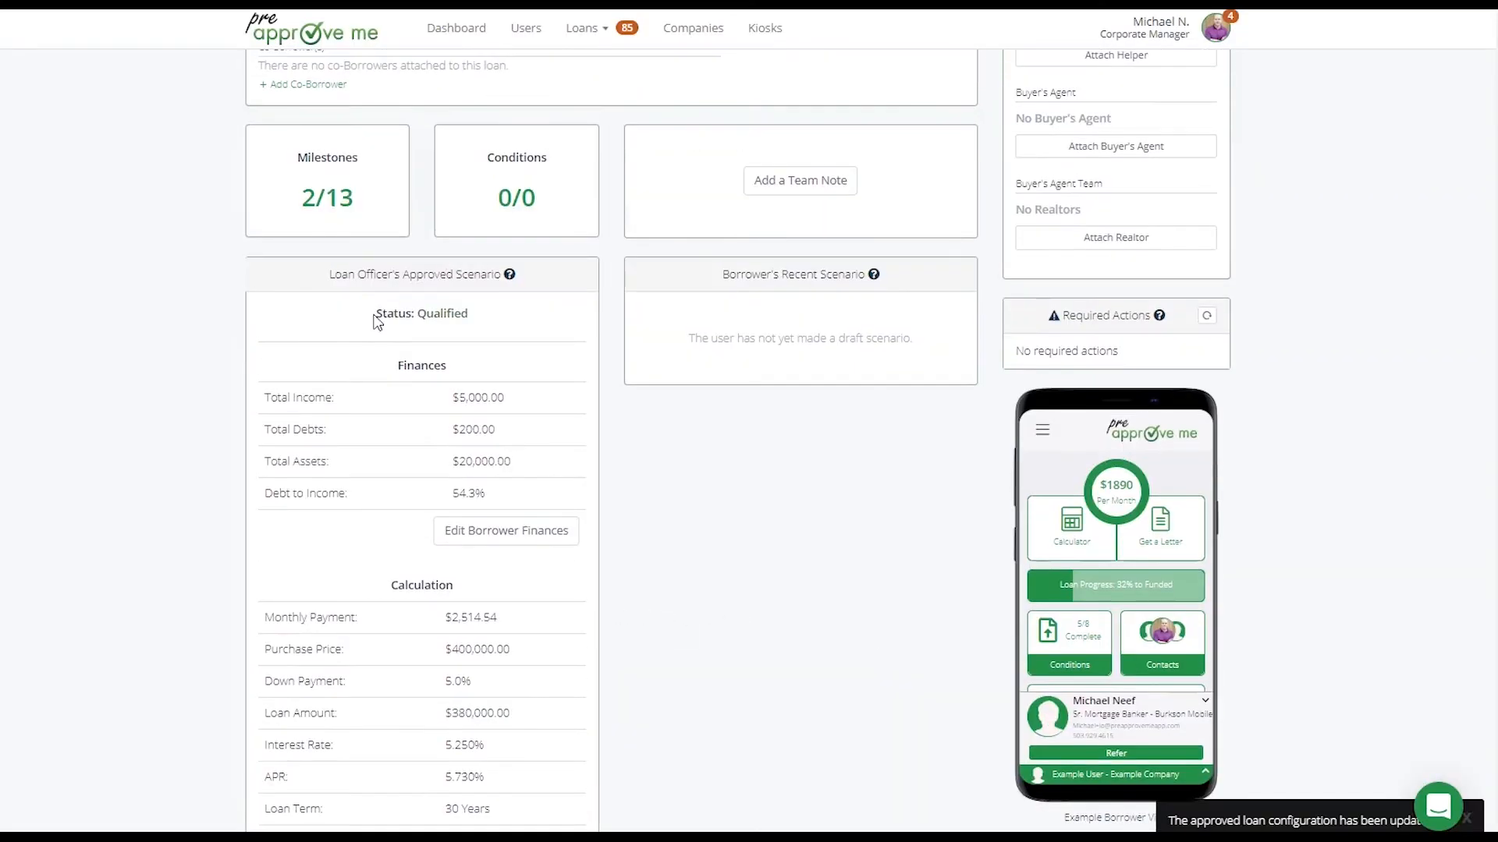
Examine the approved scenario's qualification status and debt-to-income ratio
{"action": "left_click_drag", "start_coordinate": [377, 321], "coordinate": [473, 322]}
{"action": "left_click", "coordinate": [496, 312]}
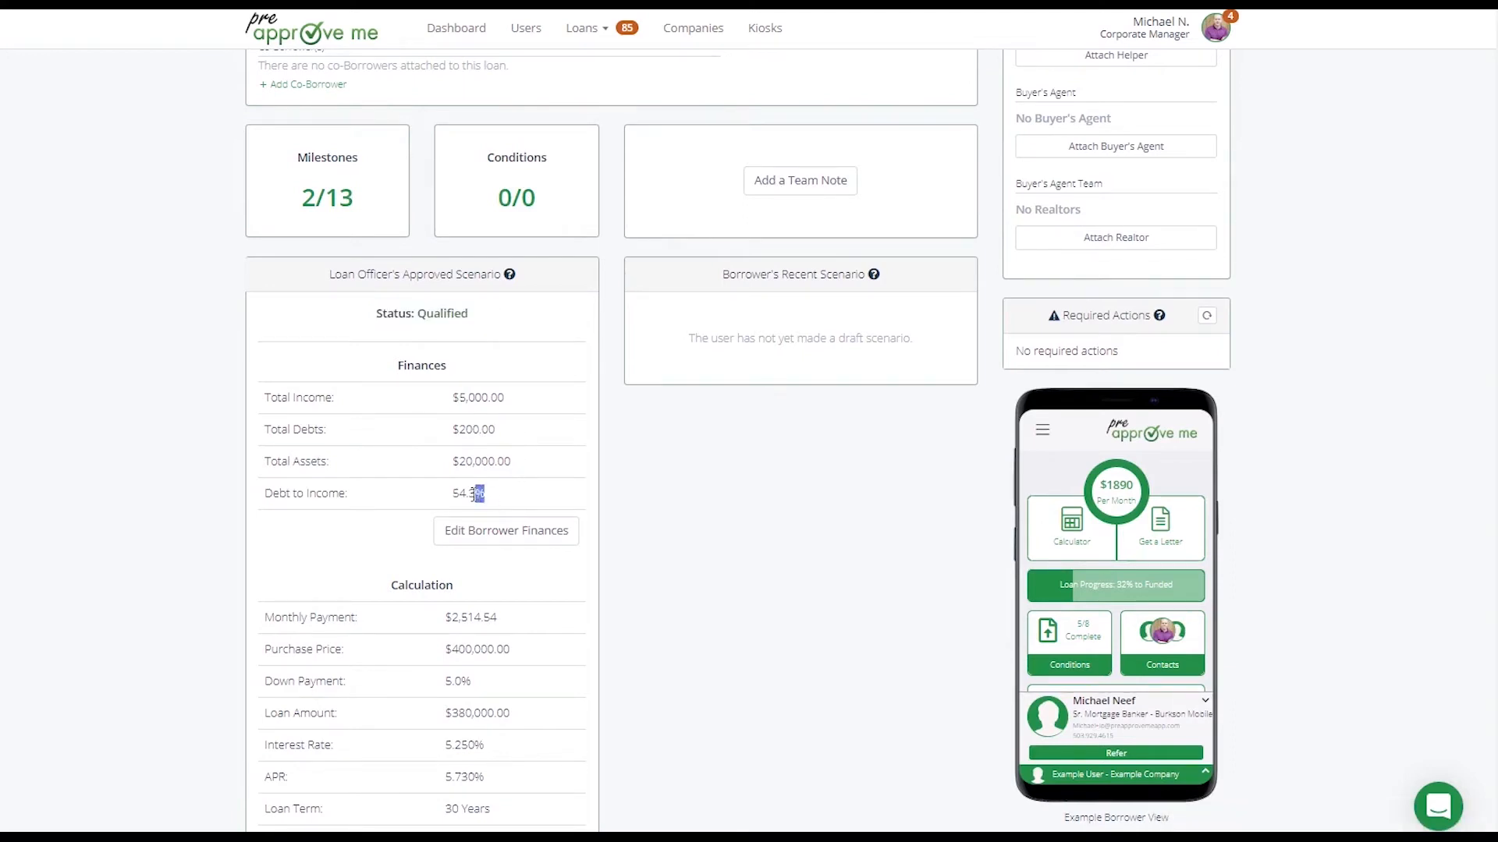
{"action": "left_click_drag", "start_coordinate": [471, 493], "coordinate": [451, 495]}
{"action": "left_click", "coordinate": [344, 484]}
{"action": "left_click_drag", "start_coordinate": [398, 313], "coordinate": [461, 313]}
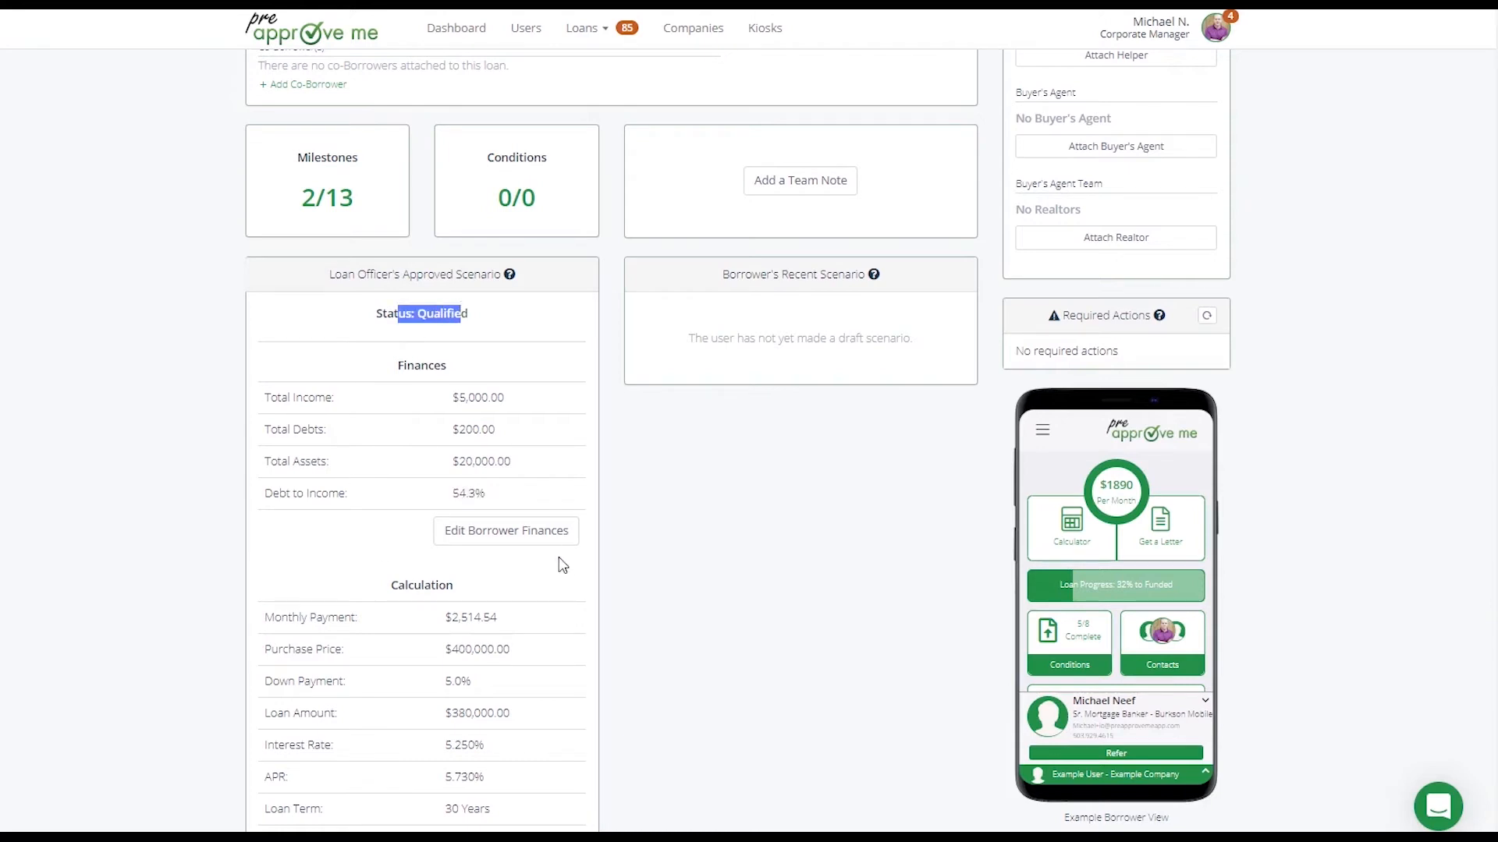
{"action": "left_click", "coordinate": [628, 518]}
{"action": "scroll", "coordinate": [635, 518], "scroll_direction": "up", "scroll_amount": 5}
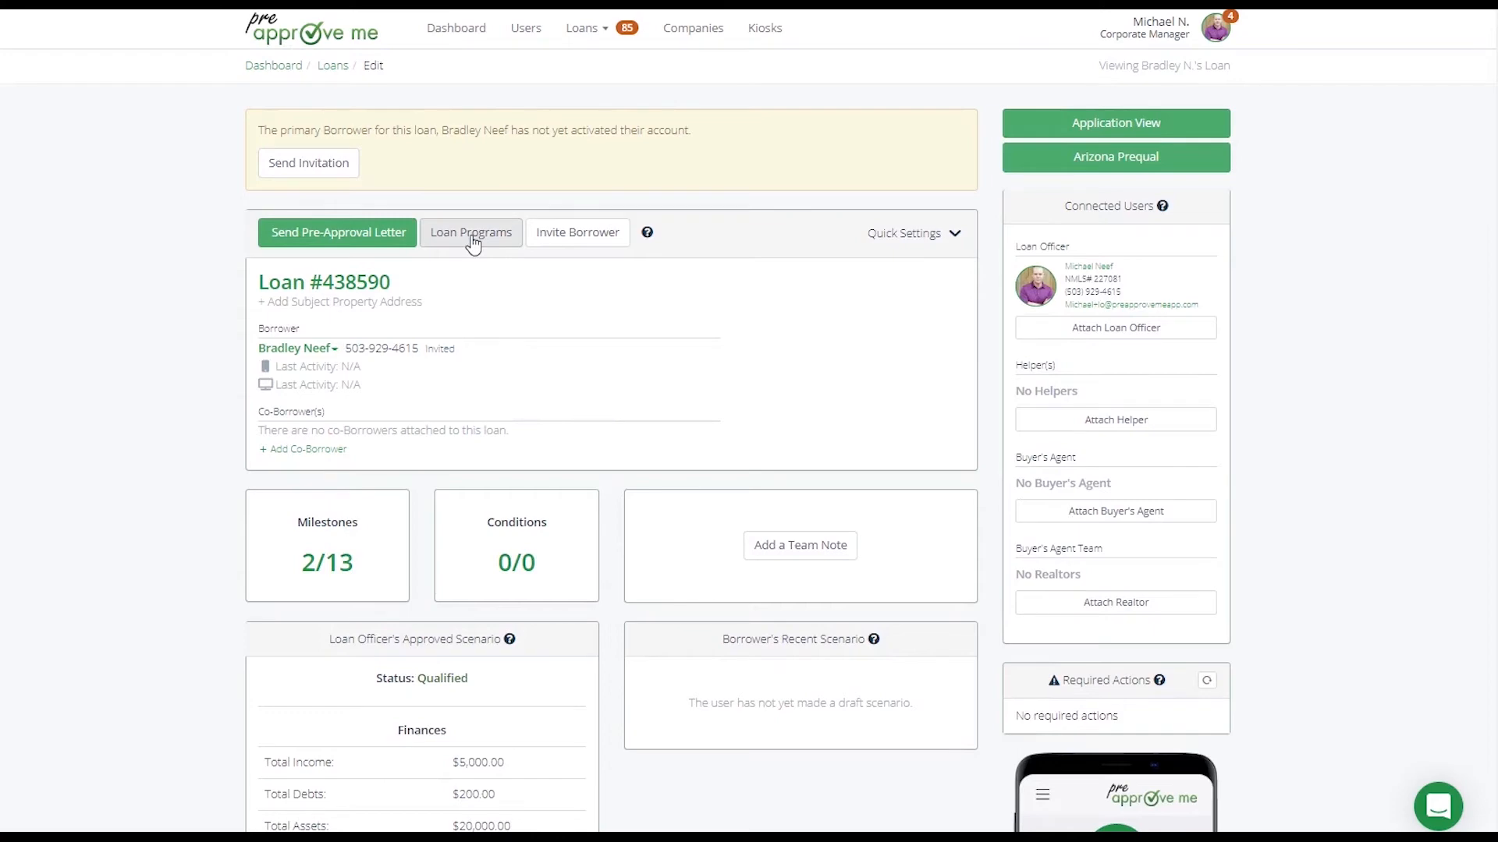
{"action": "scroll", "coordinate": [472, 244], "scroll_direction": "down", "scroll_amount": 7}
{"action": "left_click_drag", "start_coordinate": [329, 86], "coordinate": [551, 686]}
{"action": "left_click", "coordinate": [668, 702]}
{"action": "scroll", "coordinate": [680, 672], "scroll_direction": "up", "scroll_amount": 7}
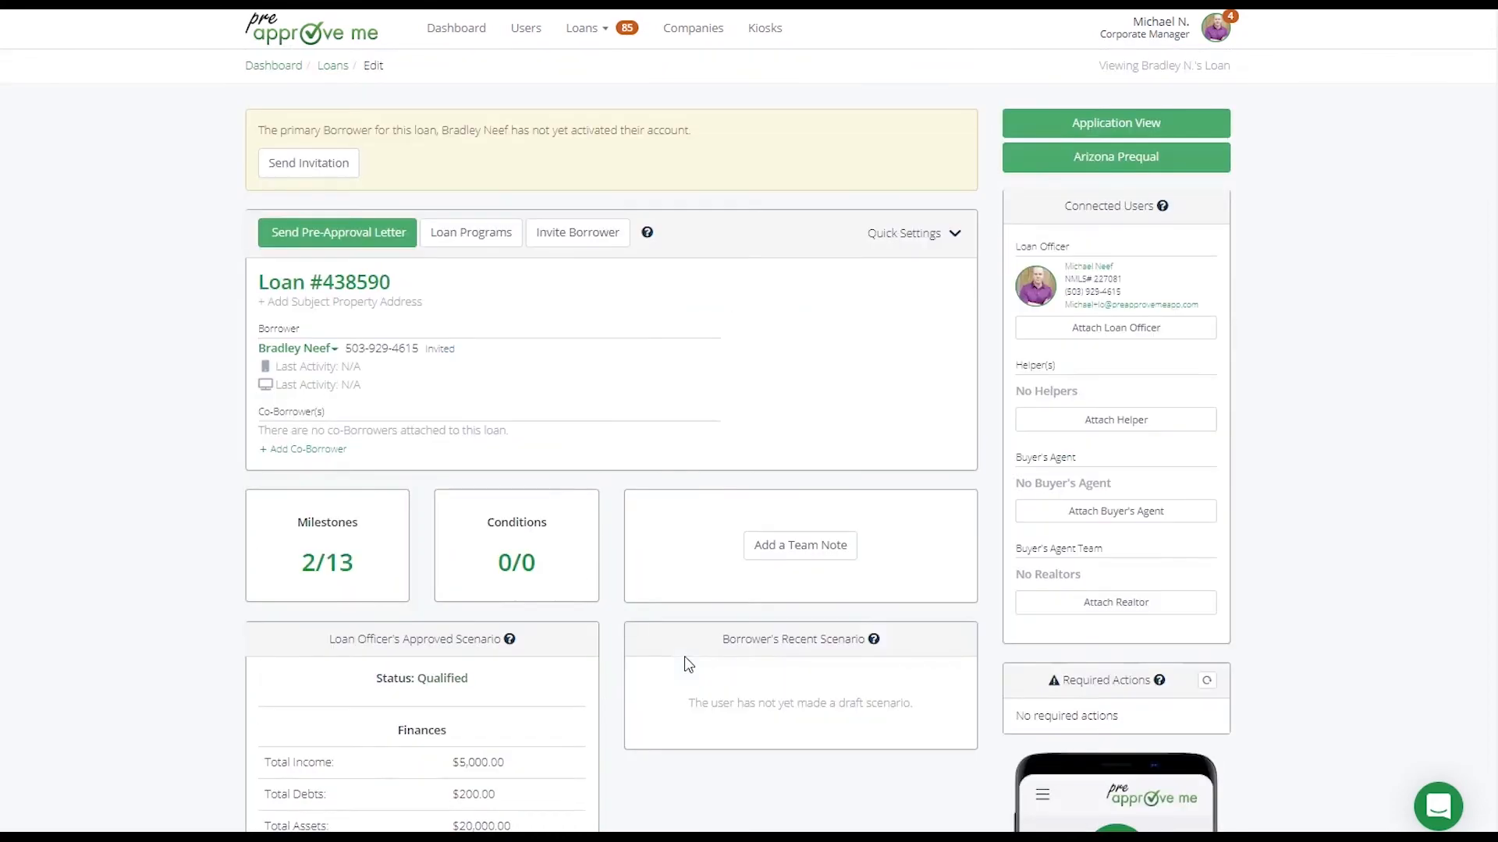
{"action": "scroll", "coordinate": [591, 684], "scroll_direction": "down", "scroll_amount": 2}
{"action": "left_click_drag", "start_coordinate": [452, 676], "coordinate": [547, 684]}
{"action": "left_click", "coordinate": [627, 692]}
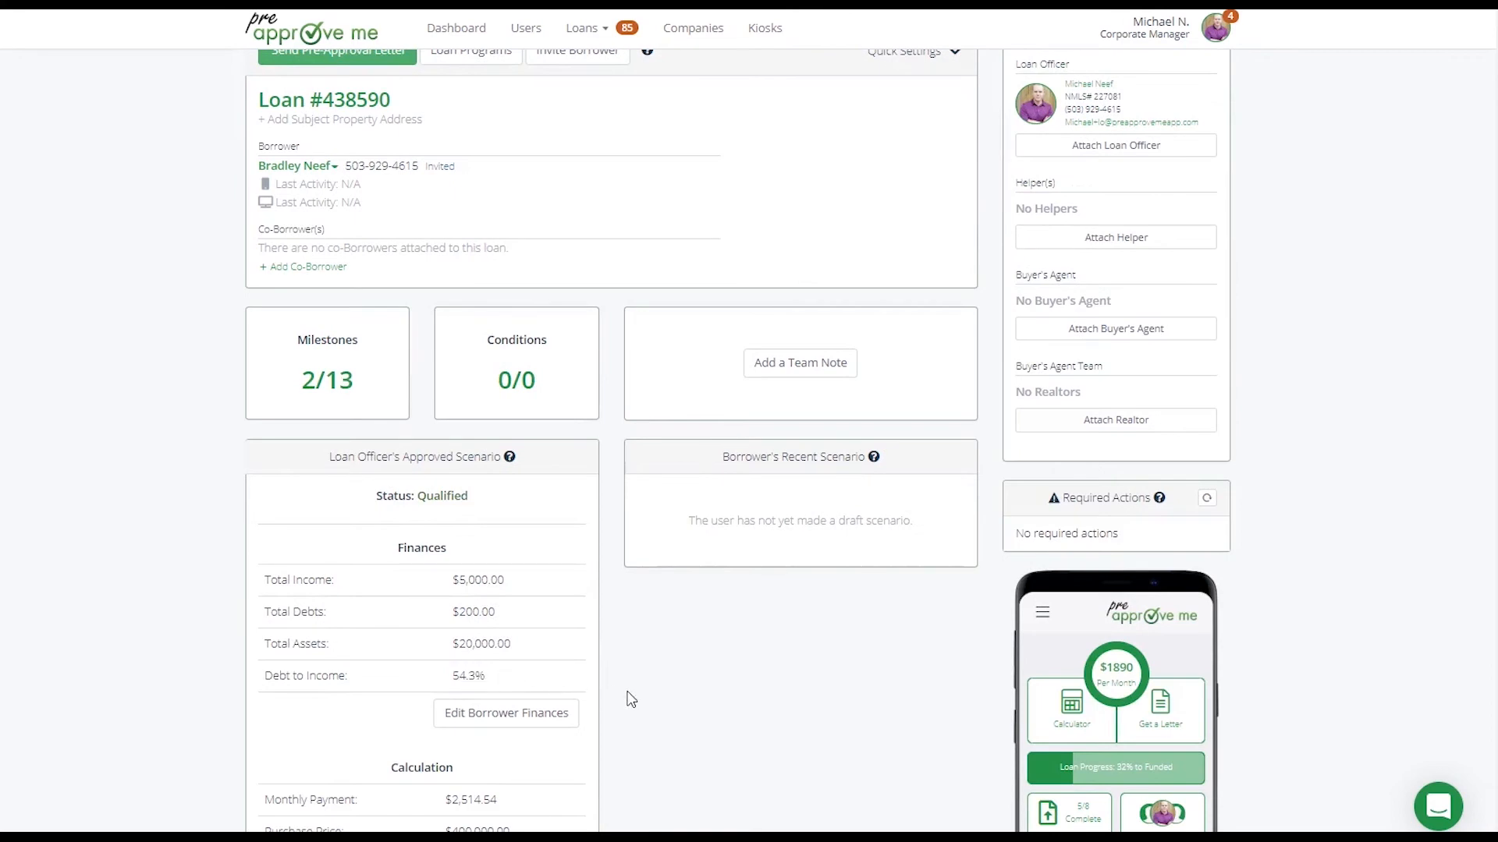
Open the loan programs, set the Conventional program's maximum DTI qualifying threshold to 43%, and save the changes
{"action": "scroll", "coordinate": [631, 698], "scroll_direction": "up", "scroll_amount": 2}
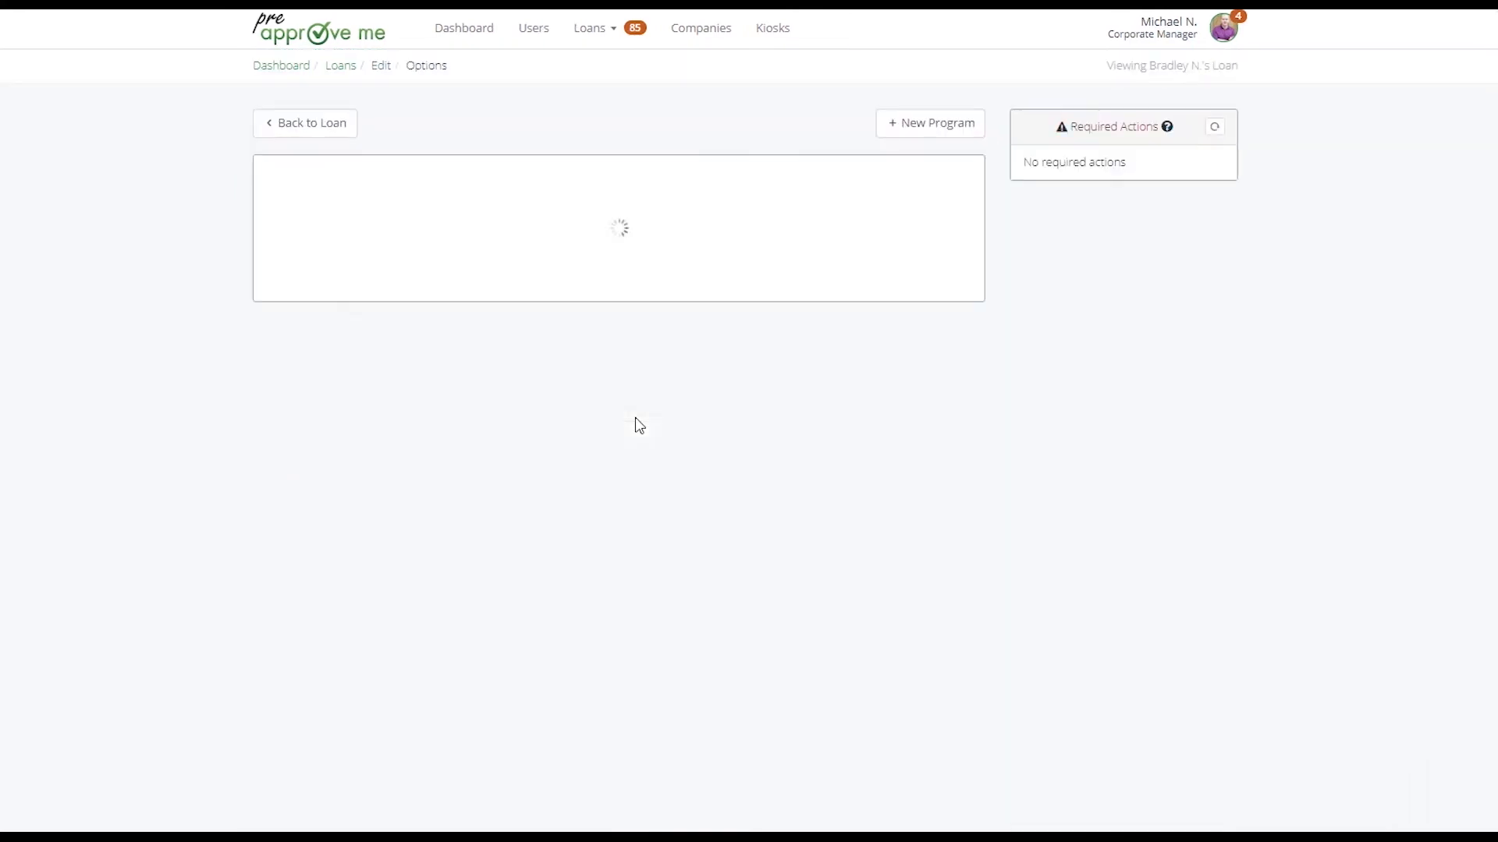
{"action": "scroll", "coordinate": [635, 424], "scroll_direction": "down", "scroll_amount": 1}
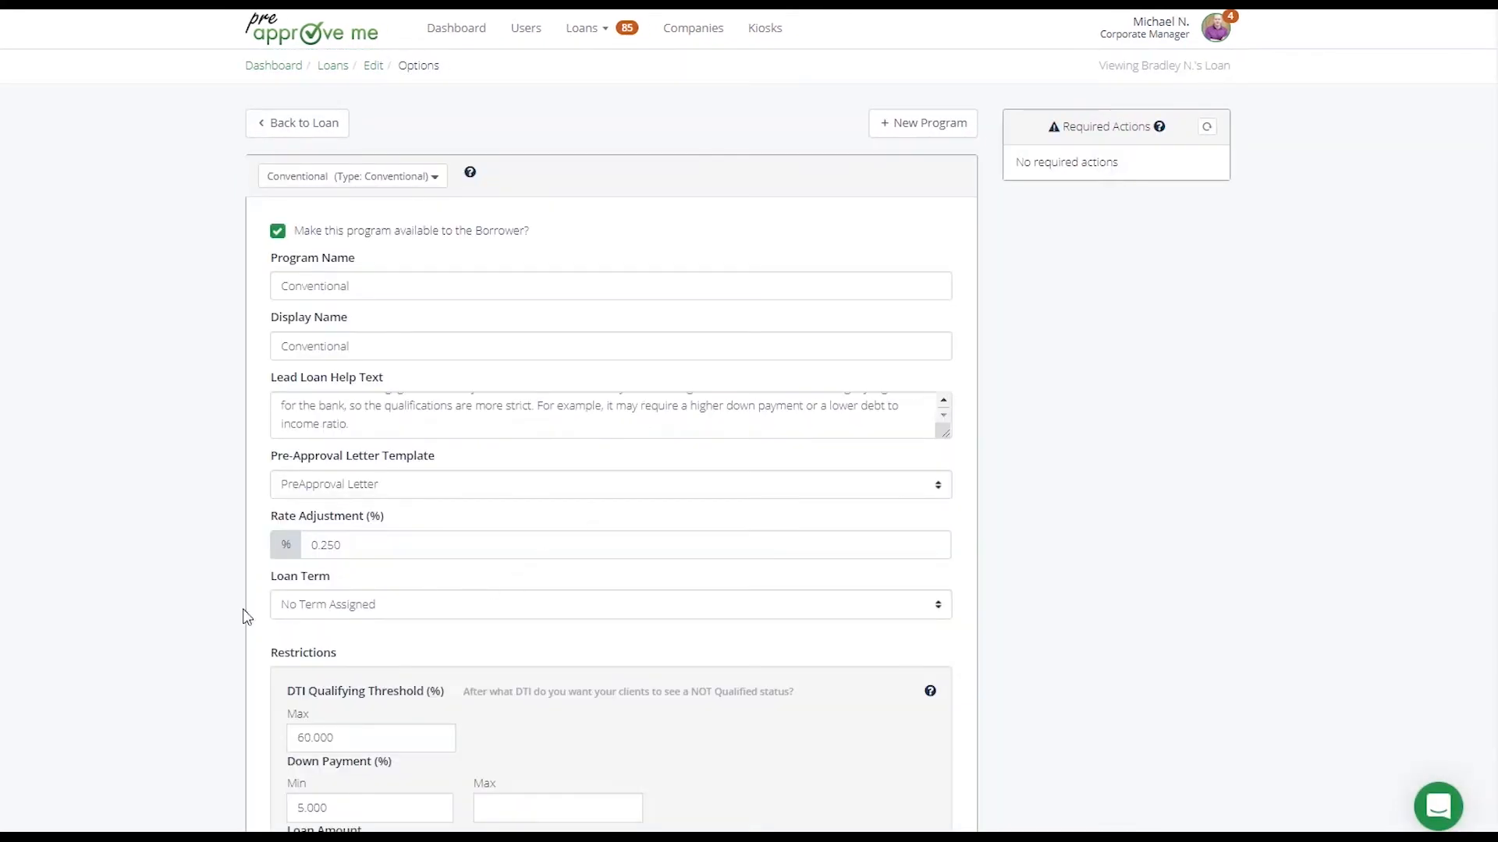
{"action": "scroll", "coordinate": [241, 612], "scroll_direction": "down", "scroll_amount": 5}
{"action": "left_click_drag", "start_coordinate": [284, 339], "coordinate": [245, 384]}
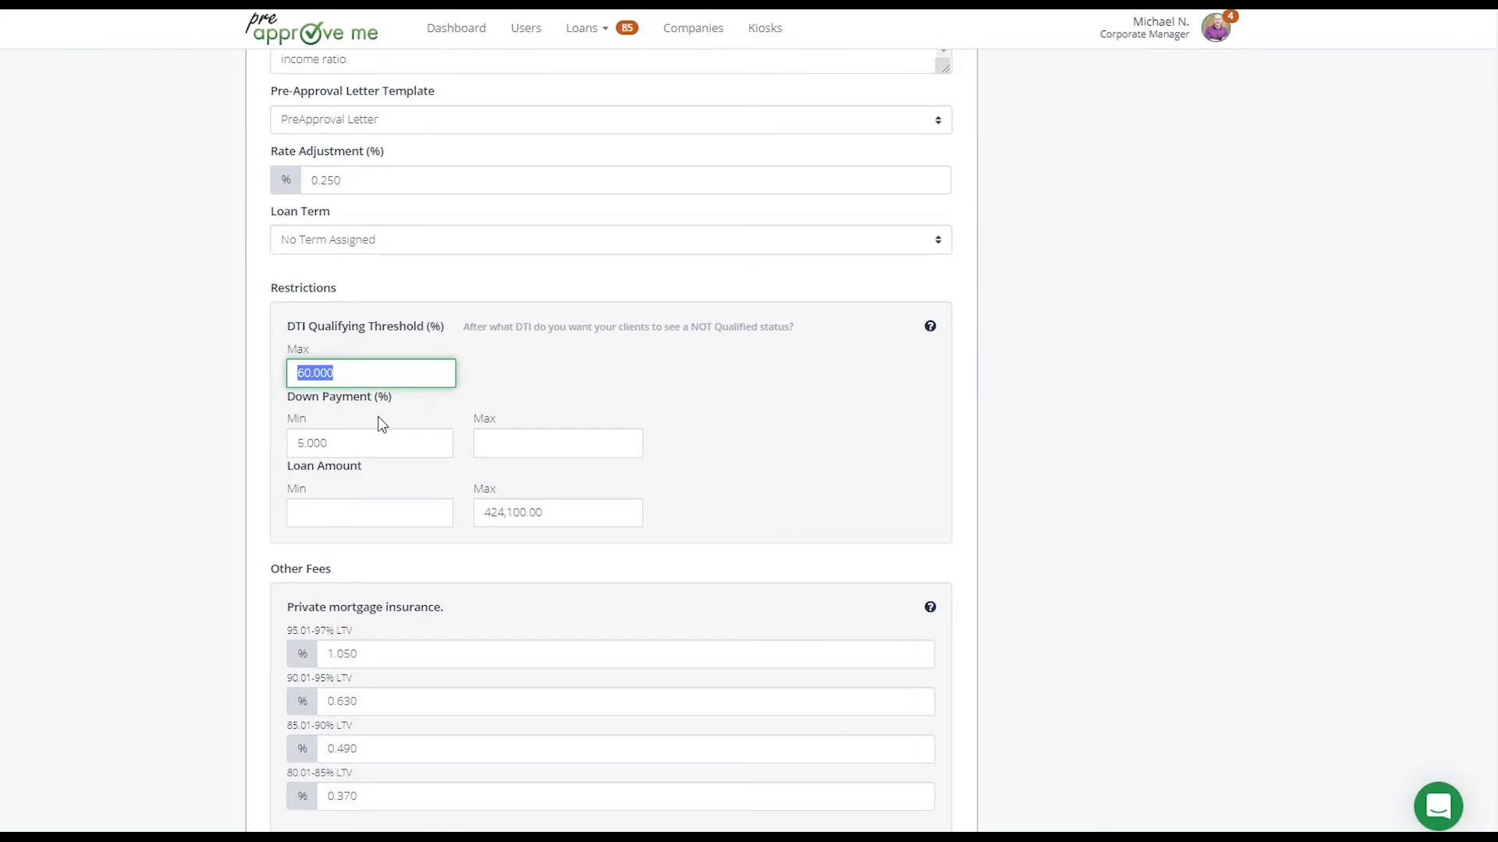
{"action": "type", "text": "45"}
{"action": "key", "text": "Tab"}
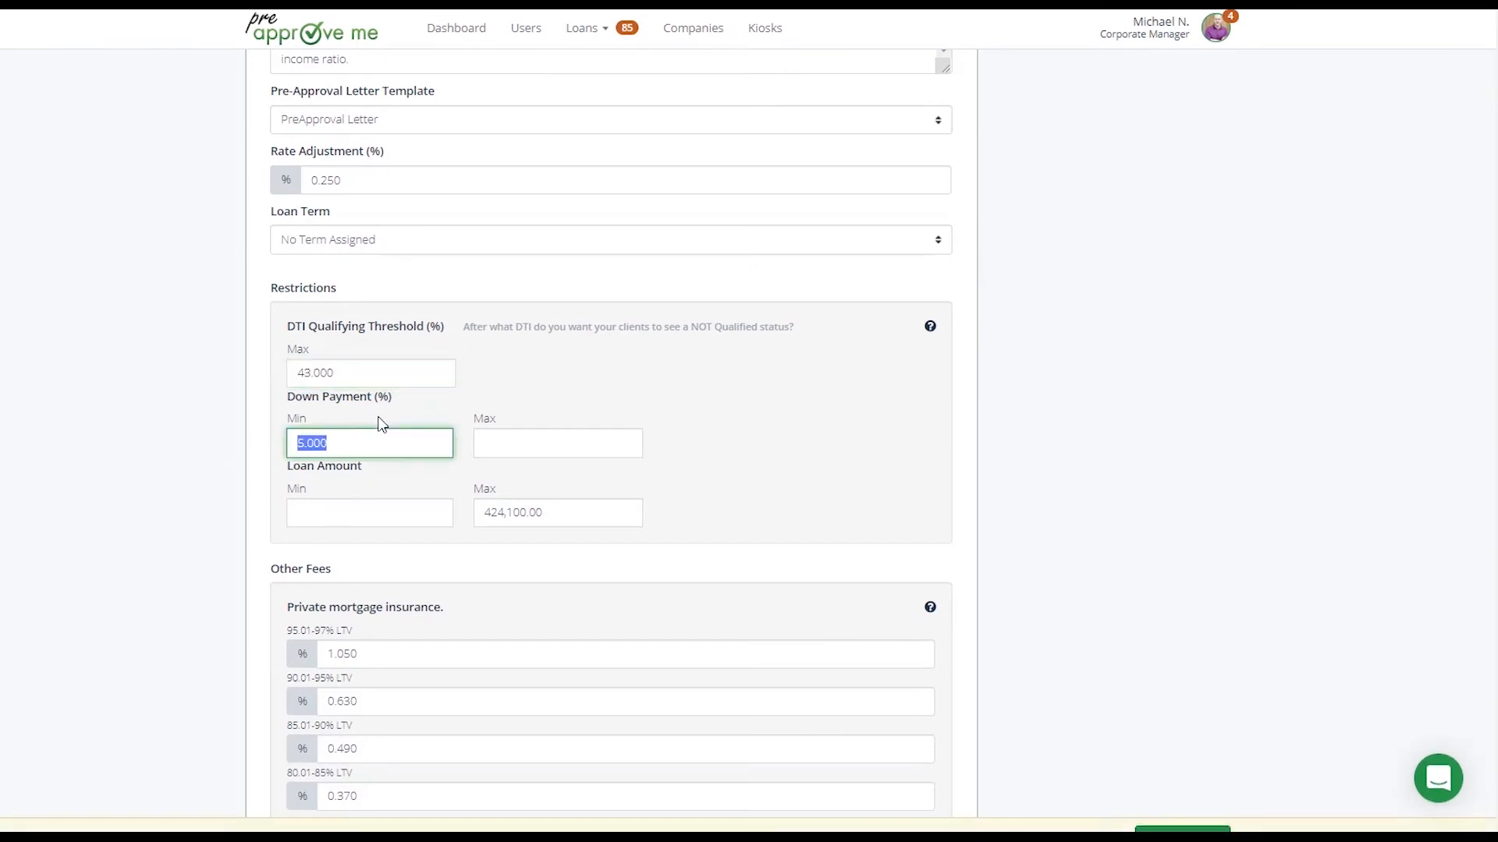
{"action": "left_click", "coordinate": [241, 413]}
{"action": "left_click", "coordinate": [1170, 829]}
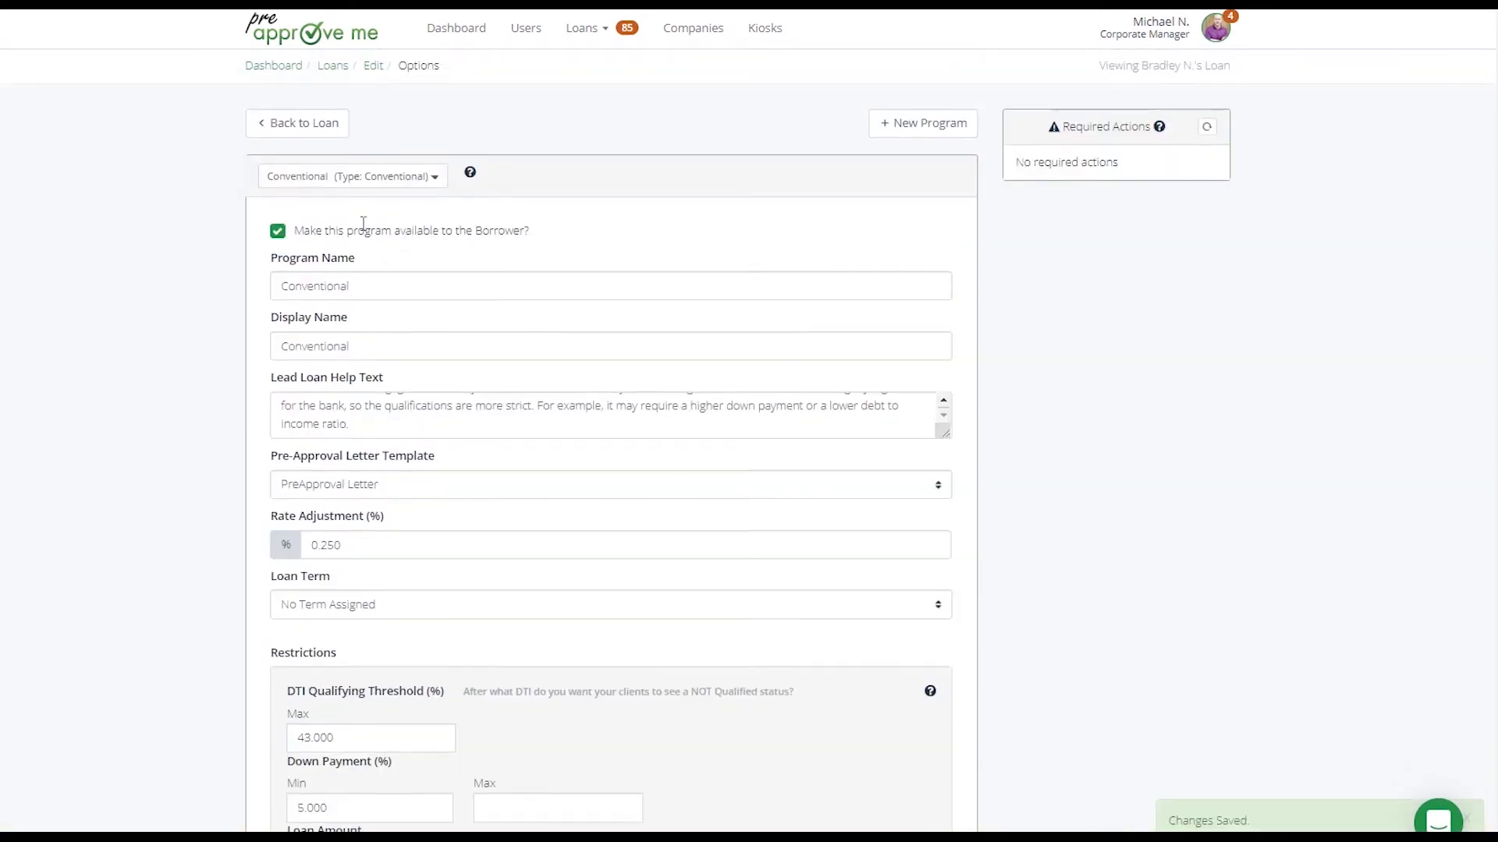
Return to the loan and examine the approved scenario's status message, debt-to-income ratio and calculation details
{"action": "left_click", "coordinate": [285, 123]}
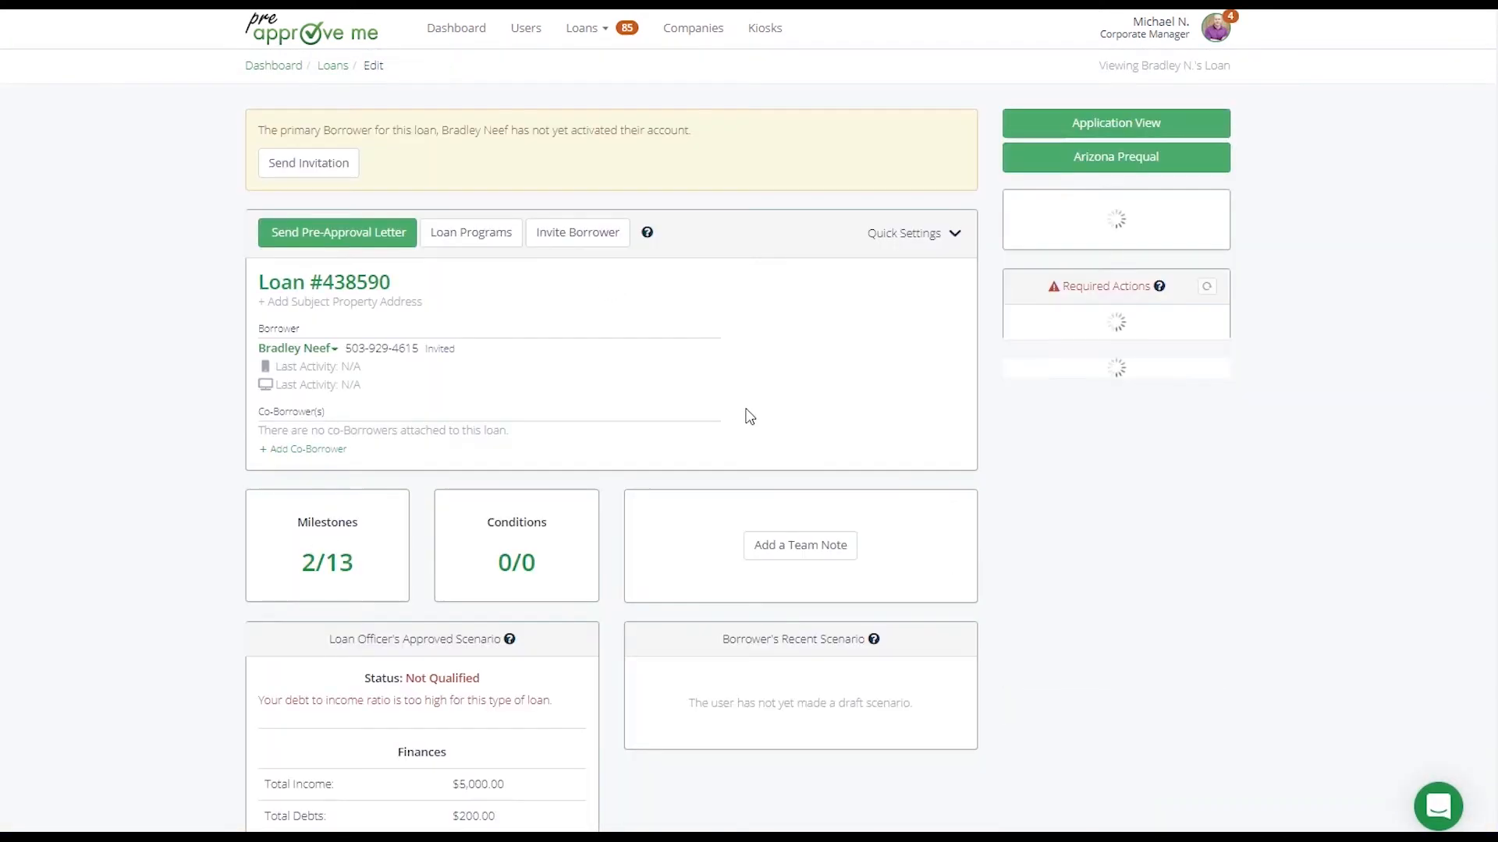
{"action": "scroll", "coordinate": [750, 415], "scroll_direction": "down", "scroll_amount": 4}
{"action": "left_click_drag", "start_coordinate": [258, 428], "coordinate": [562, 435]}
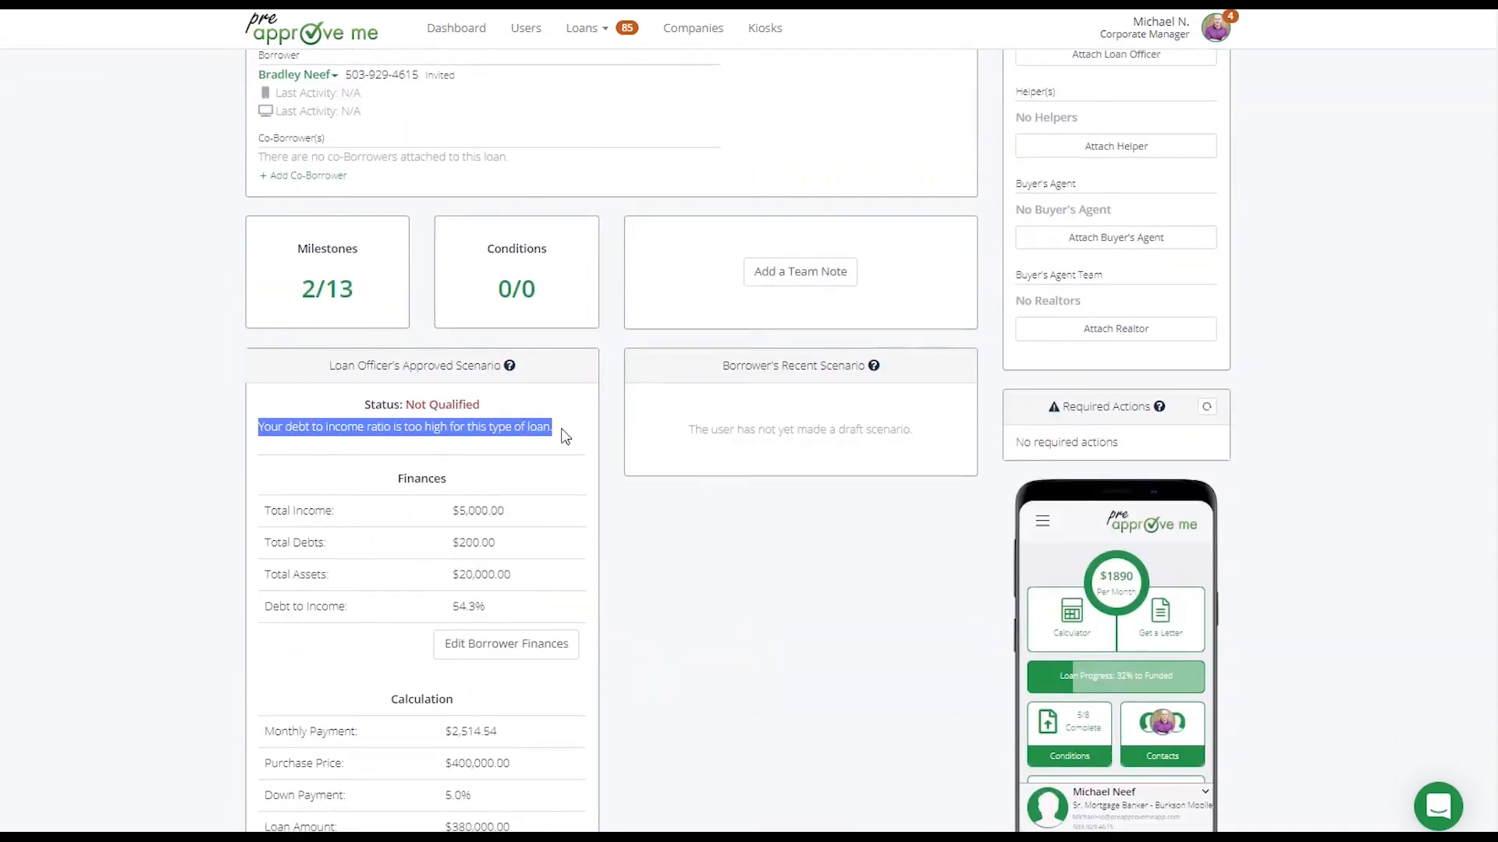
{"action": "left_click", "coordinate": [566, 546]}
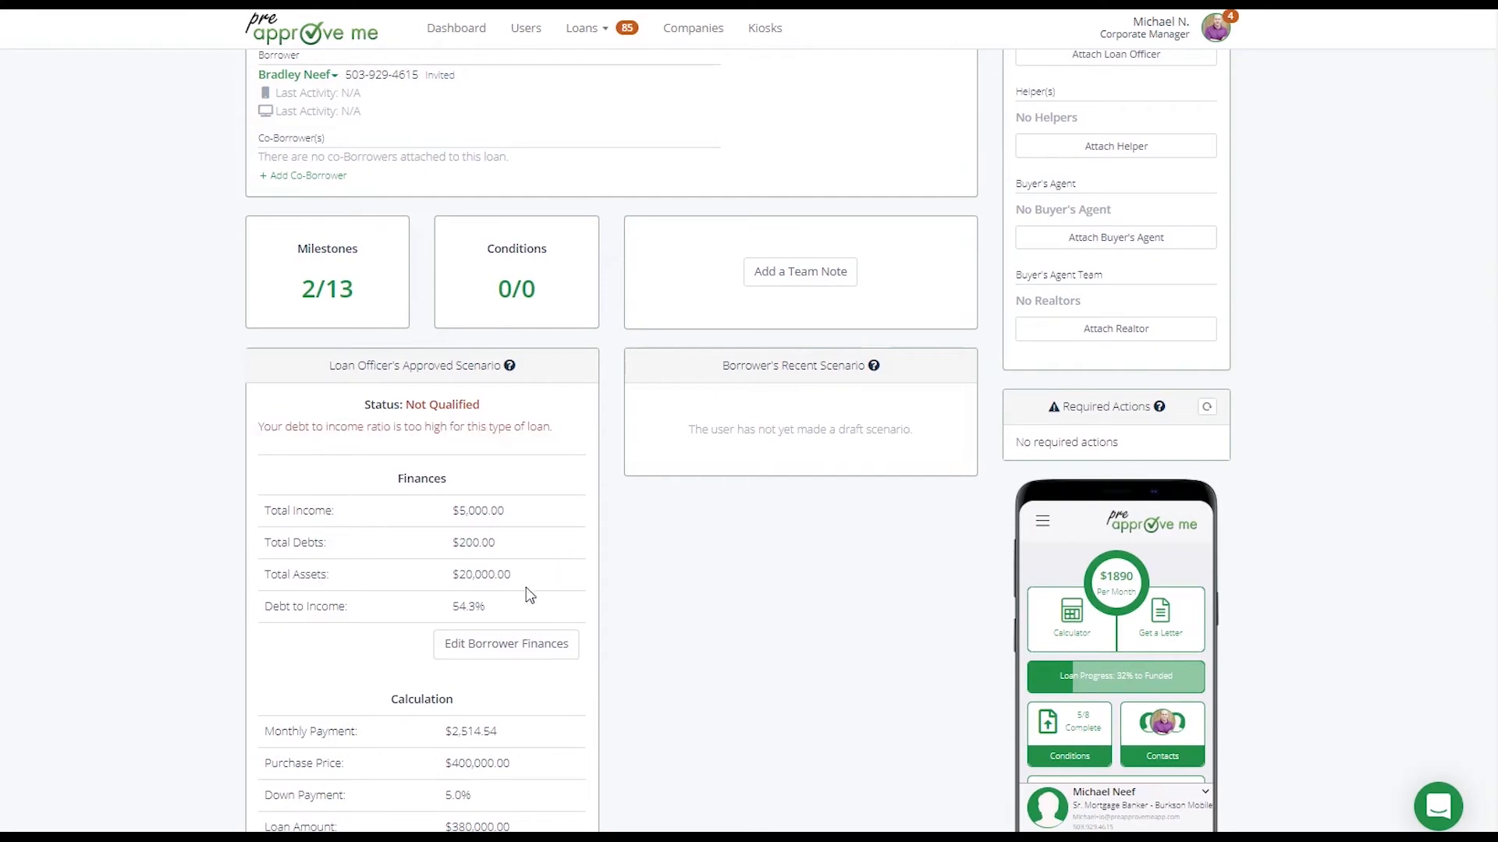
{"action": "left_click_drag", "start_coordinate": [264, 607], "coordinate": [460, 607]}
{"action": "left_click", "coordinate": [595, 586]}
{"action": "scroll", "coordinate": [597, 587], "scroll_direction": "down", "scroll_amount": 6}
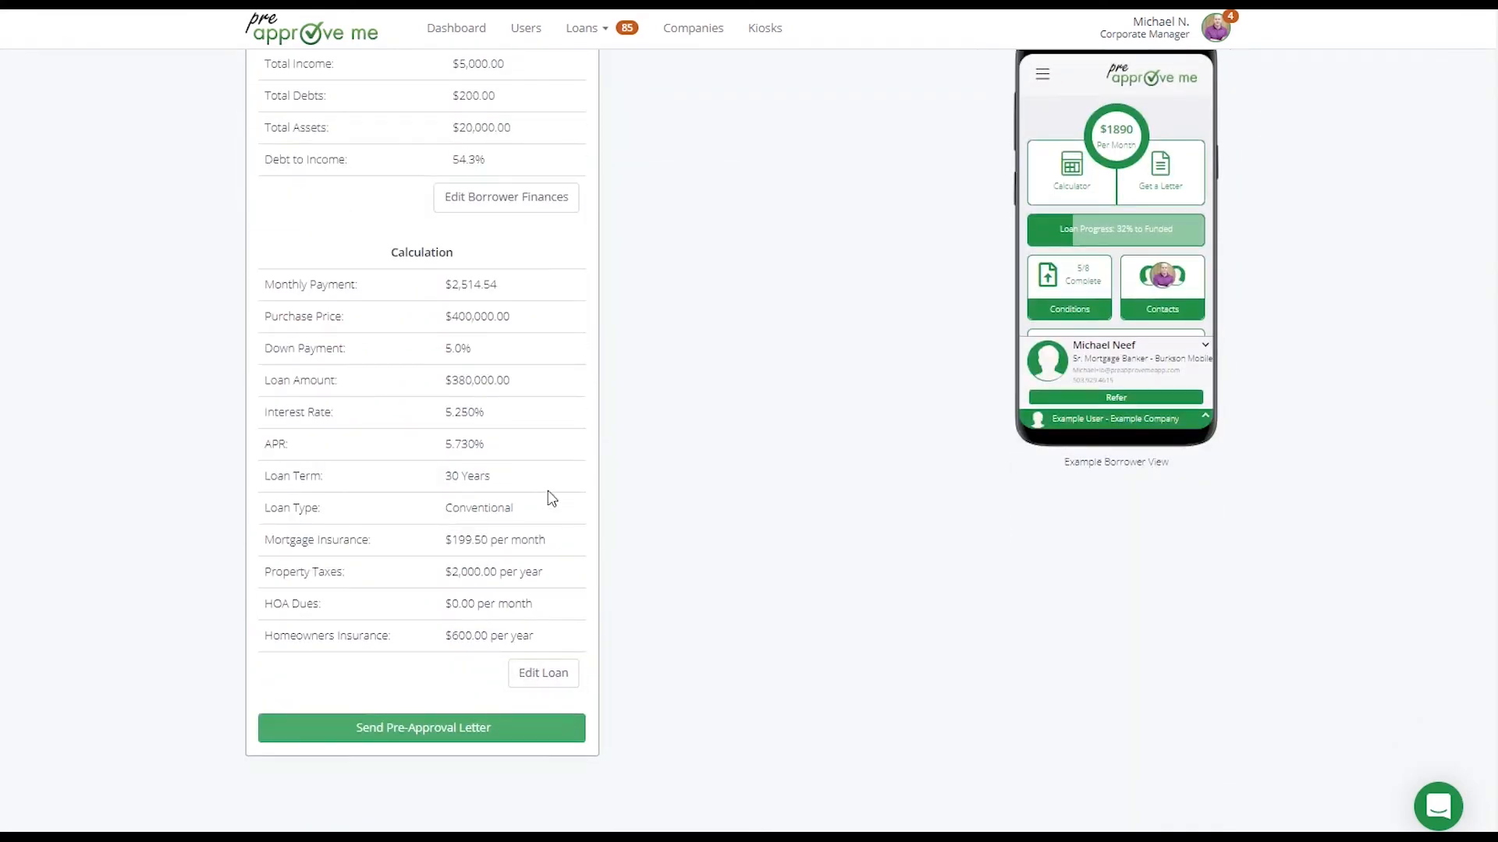
{"action": "scroll", "coordinate": [552, 453], "scroll_direction": "up", "scroll_amount": 9}
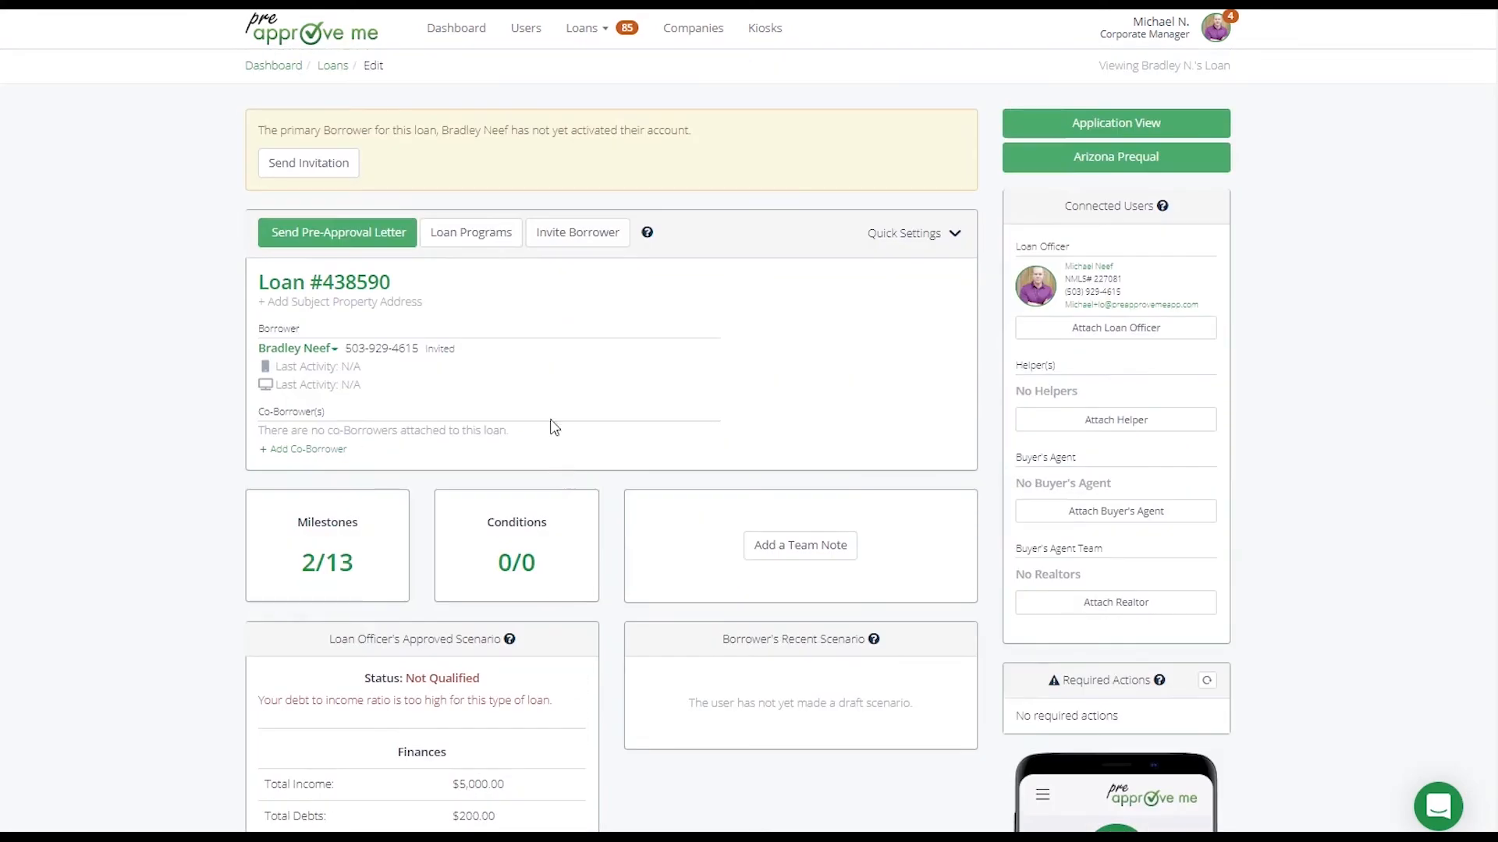
{"action": "scroll", "coordinate": [490, 477], "scroll_direction": "down", "scroll_amount": 5}
{"action": "scroll", "coordinate": [490, 477], "scroll_direction": "down", "scroll_amount": 5}
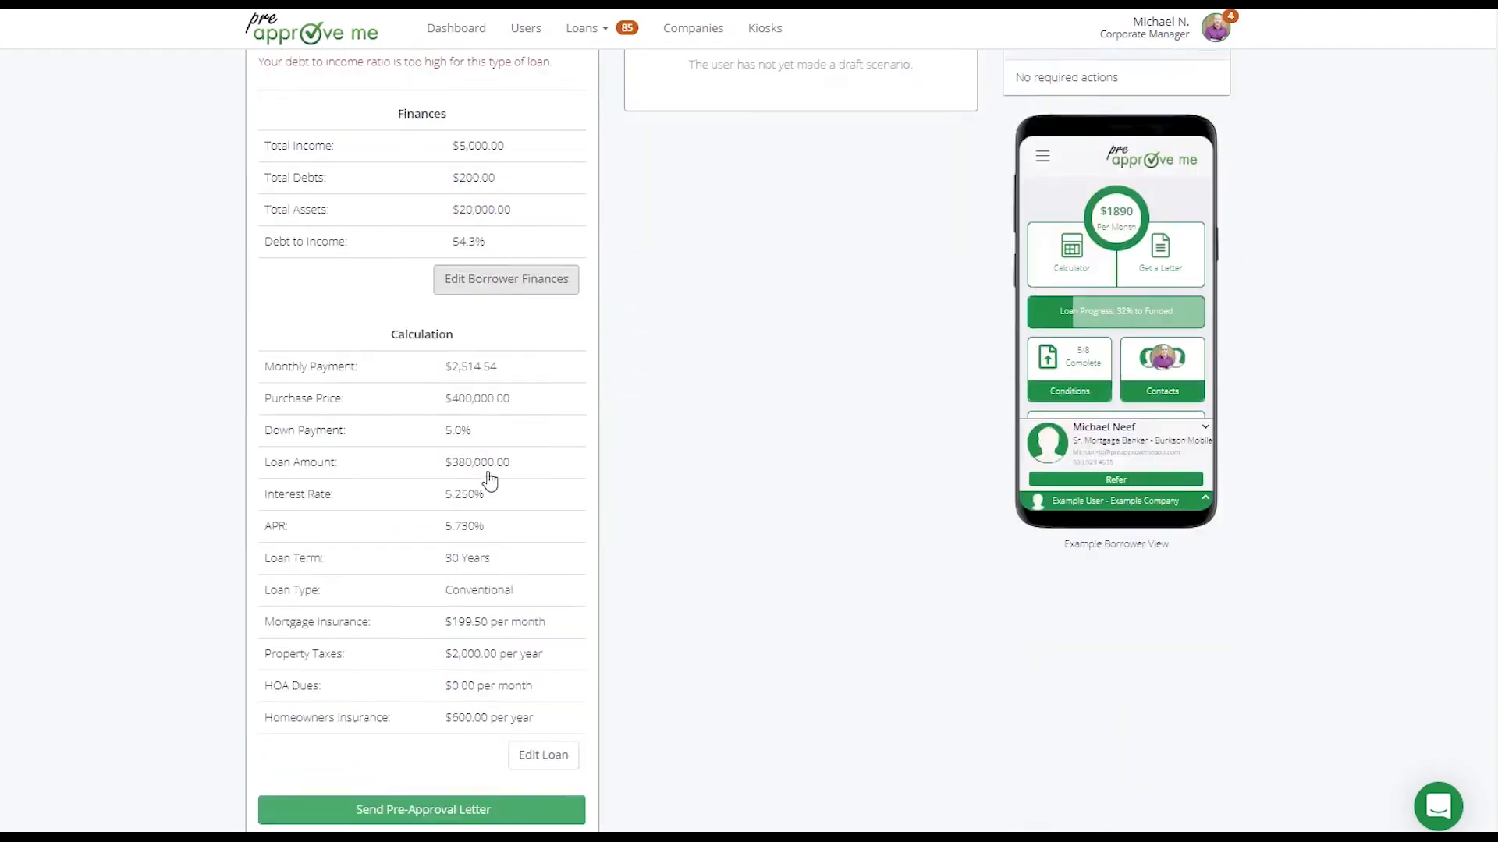
{"action": "left_click_drag", "start_coordinate": [383, 273], "coordinate": [518, 507]}
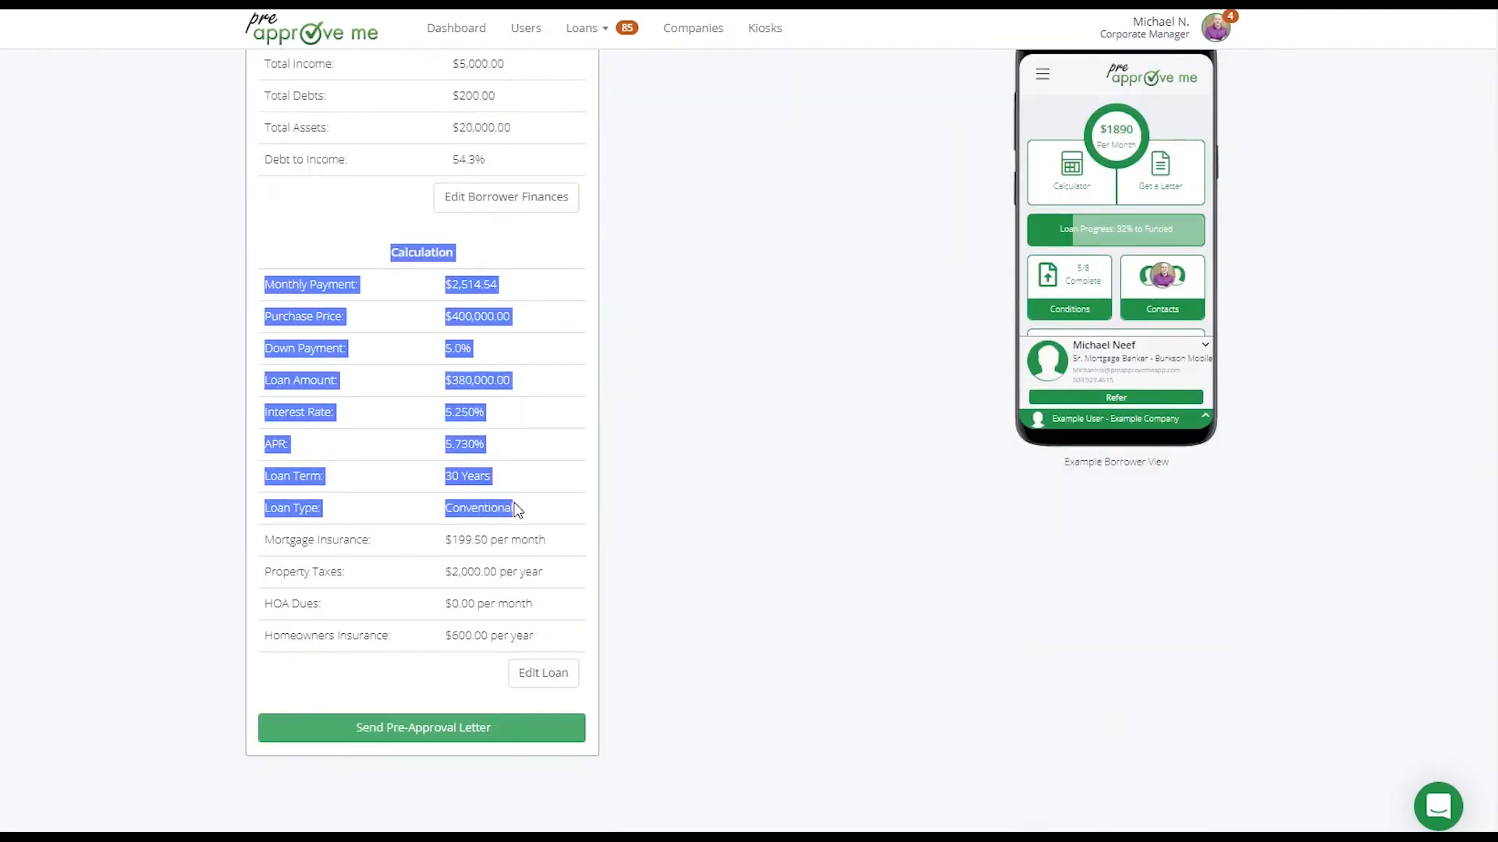
Set the approved scenario's purchase price to $200,000 in the loan configuration and save it
{"action": "left_click", "coordinate": [543, 674]}
{"action": "left_click", "coordinate": [788, 145]}
{"action": "triple_click", "coordinate": [792, 148]}
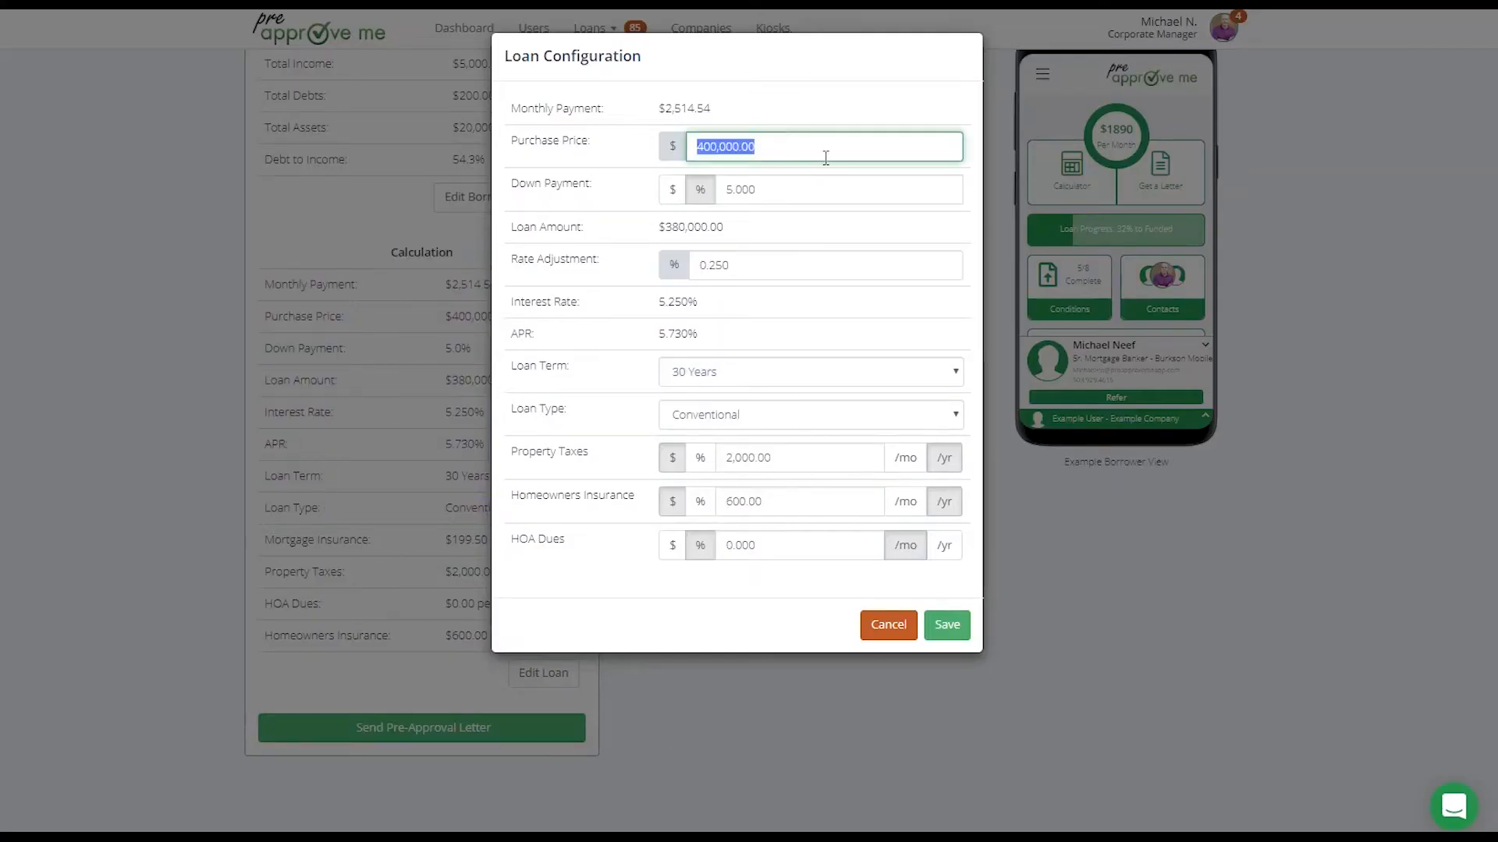
{"action": "type", "text": "200000"}
{"action": "left_click", "coordinate": [619, 210]}
{"action": "left_click", "coordinate": [939, 625]}
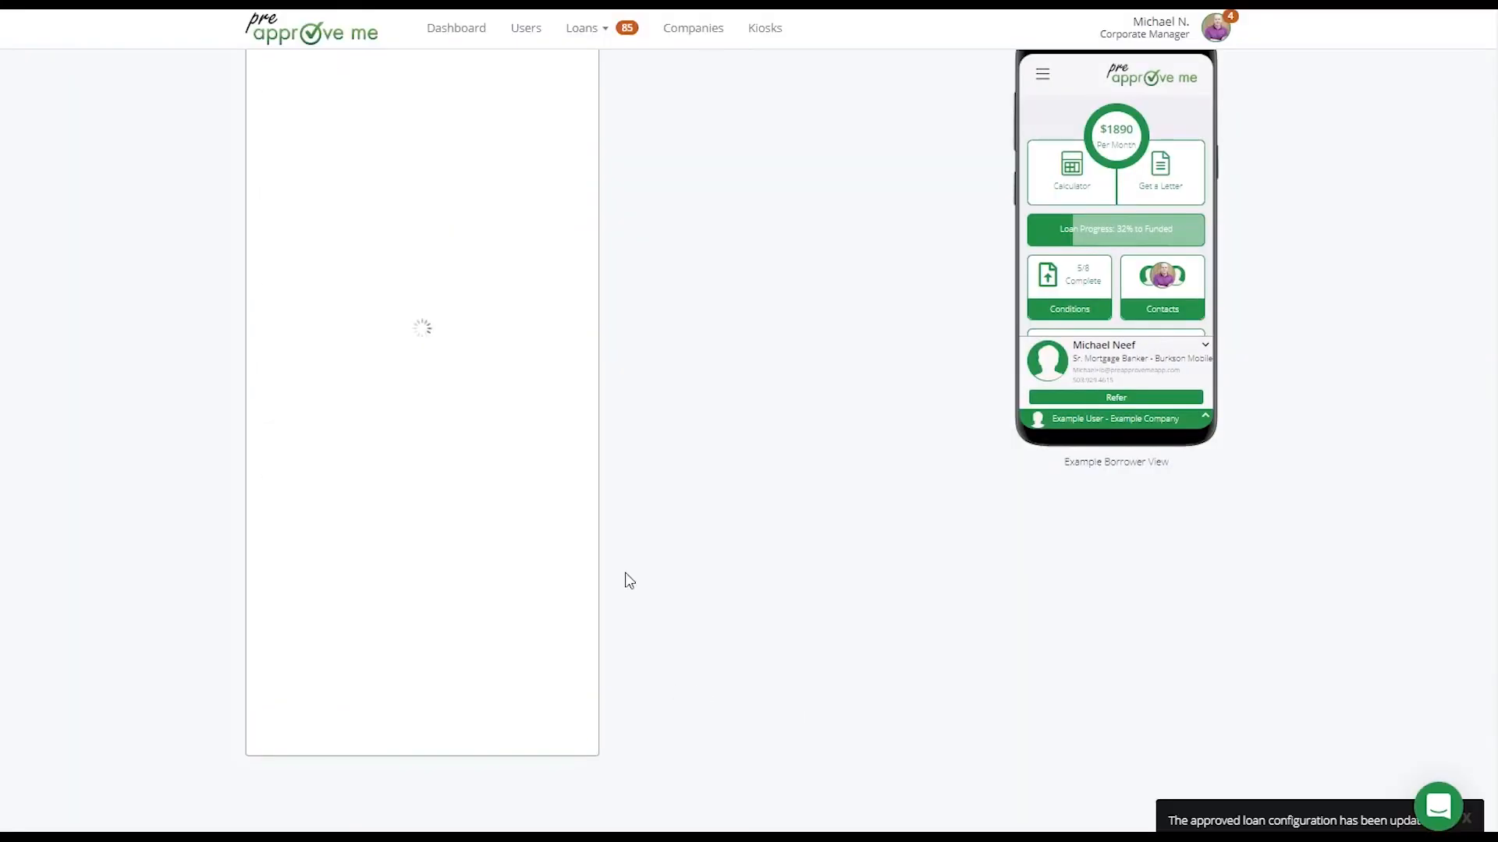
Check the approved scenario's qualification status and open the Send Pre-Approval Letter form
{"action": "left_click_drag", "start_coordinate": [478, 227], "coordinate": [337, 238]}
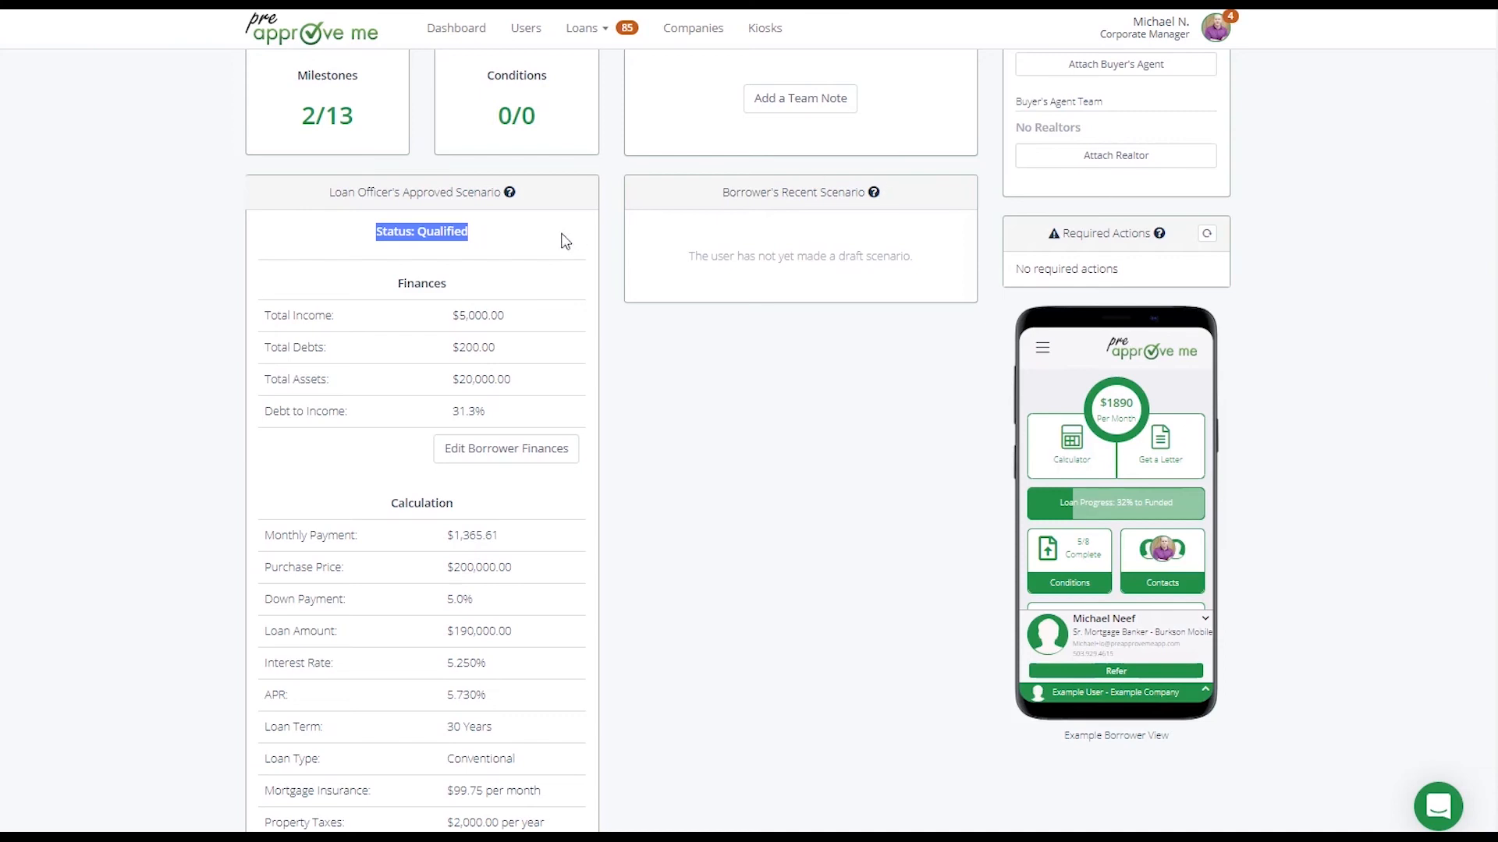
{"action": "left_click_drag", "start_coordinate": [563, 238], "coordinate": [361, 243]}
{"action": "left_click", "coordinate": [563, 286]}
{"action": "scroll", "coordinate": [562, 284], "scroll_direction": "down", "scroll_amount": 3}
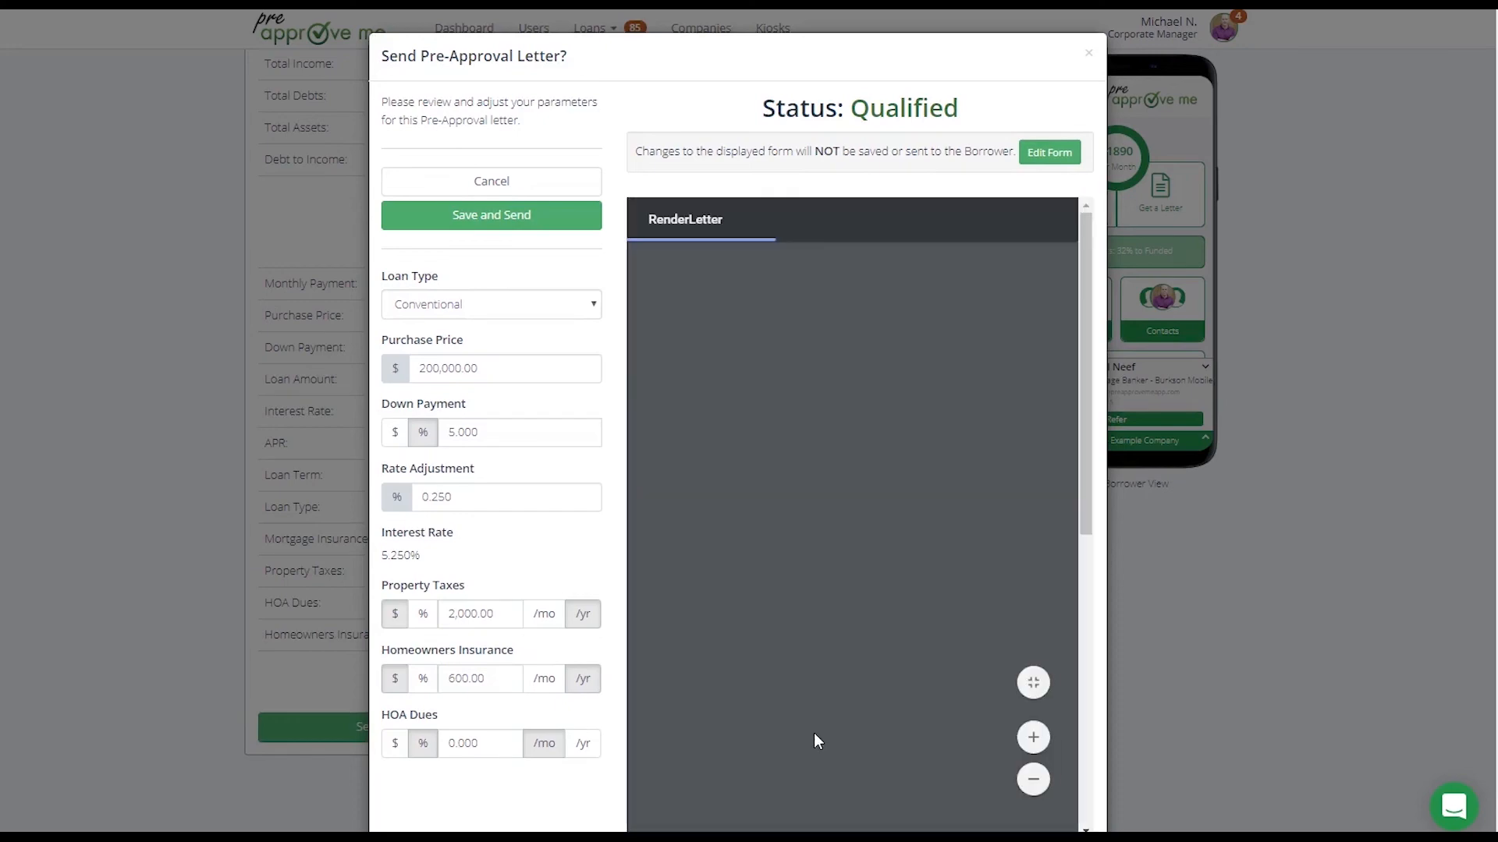
Review the pre-approval letter preview and the adjustable loan type, purchase price and down payment parameters
{"action": "scroll", "coordinate": [815, 739], "scroll_direction": "down", "scroll_amount": 10}
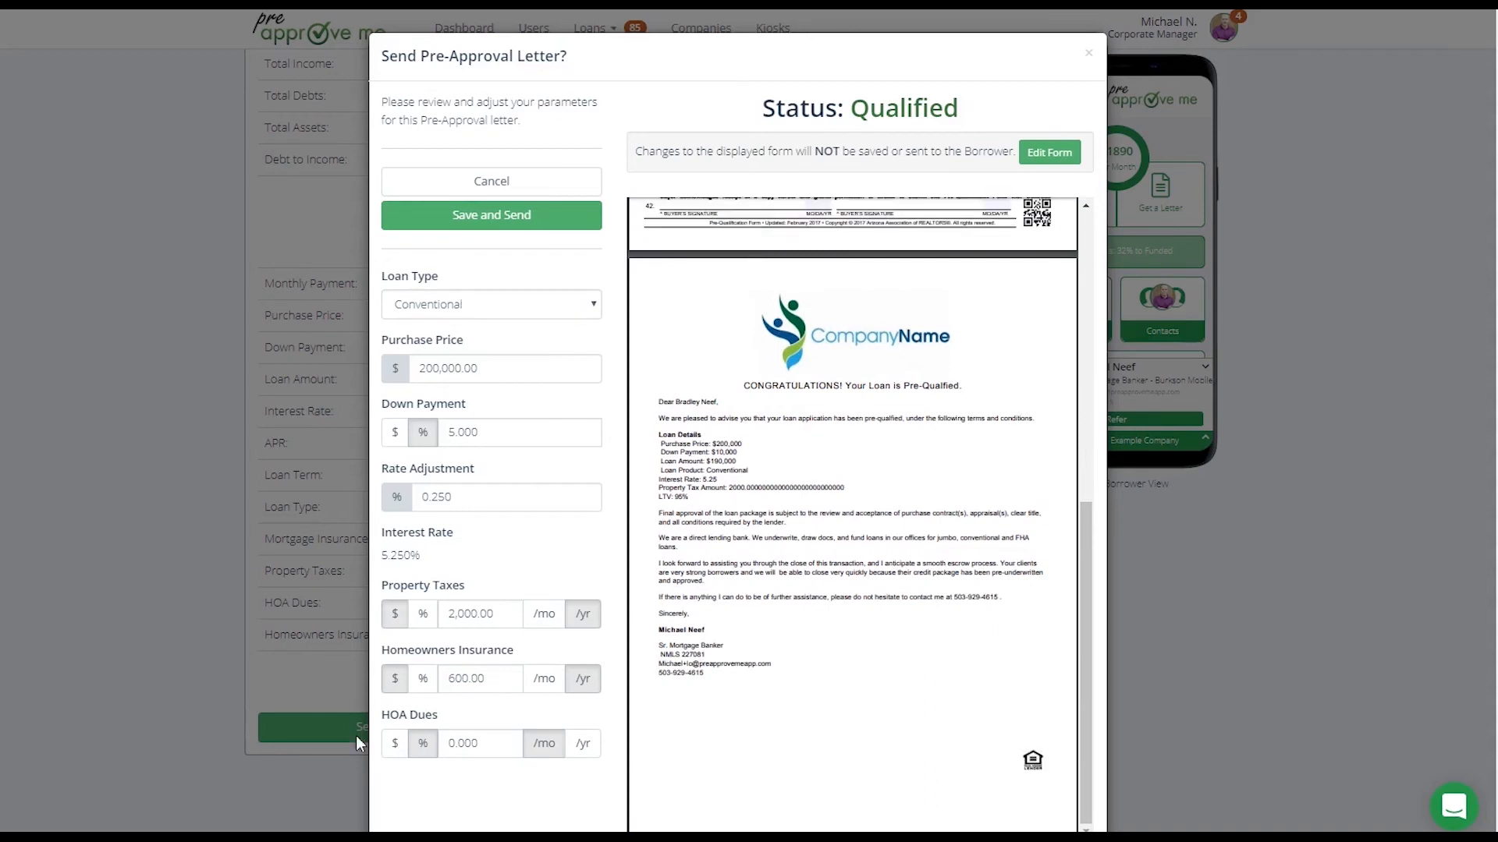
{"action": "left_click", "coordinate": [441, 306]}
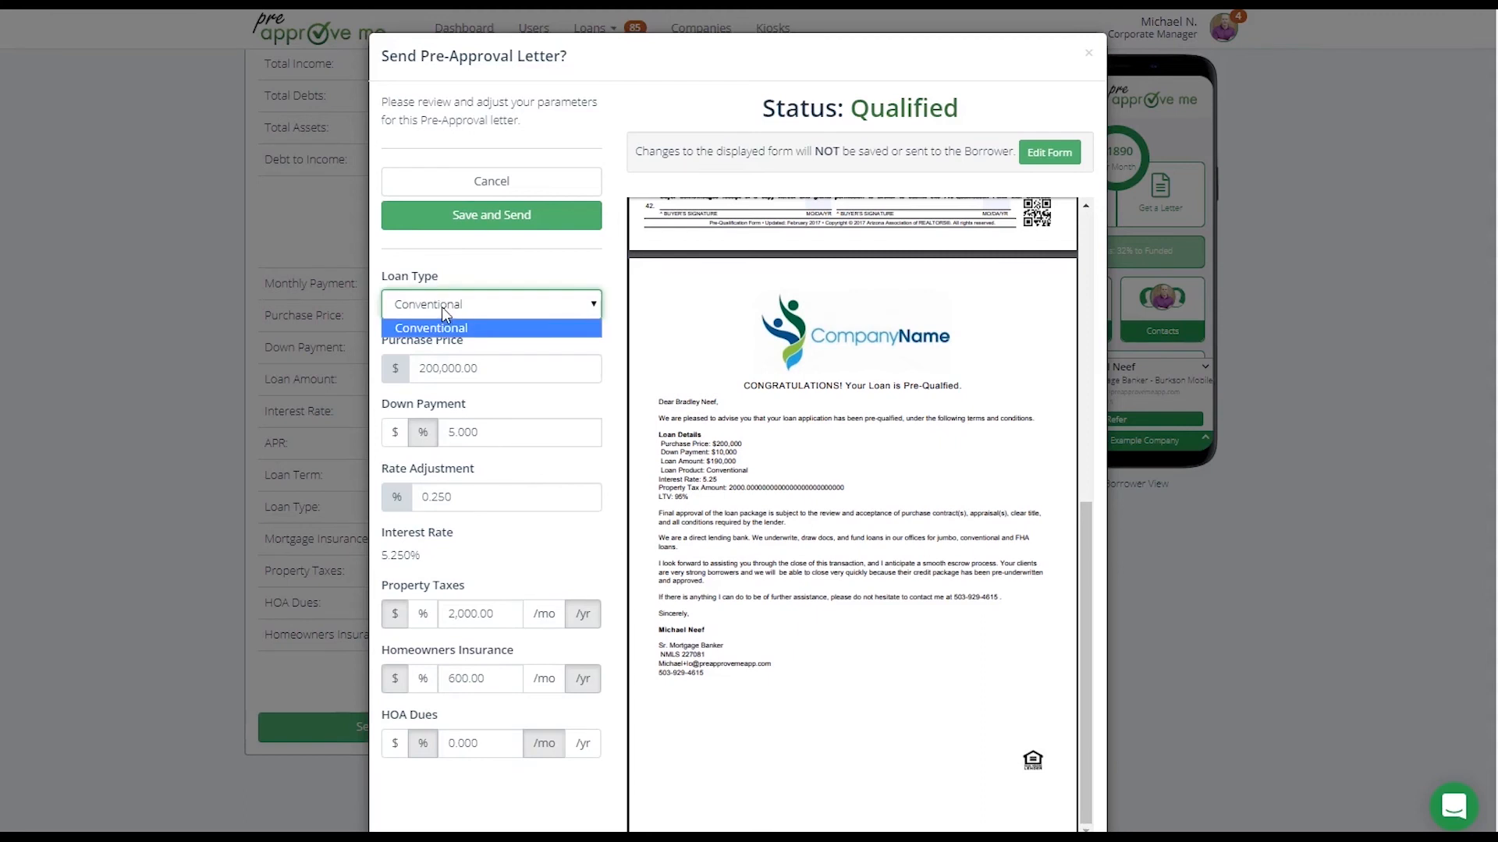
{"action": "left_click", "coordinate": [440, 369]}
{"action": "left_click", "coordinate": [507, 437]}
{"action": "double_click", "coordinate": [507, 442]}
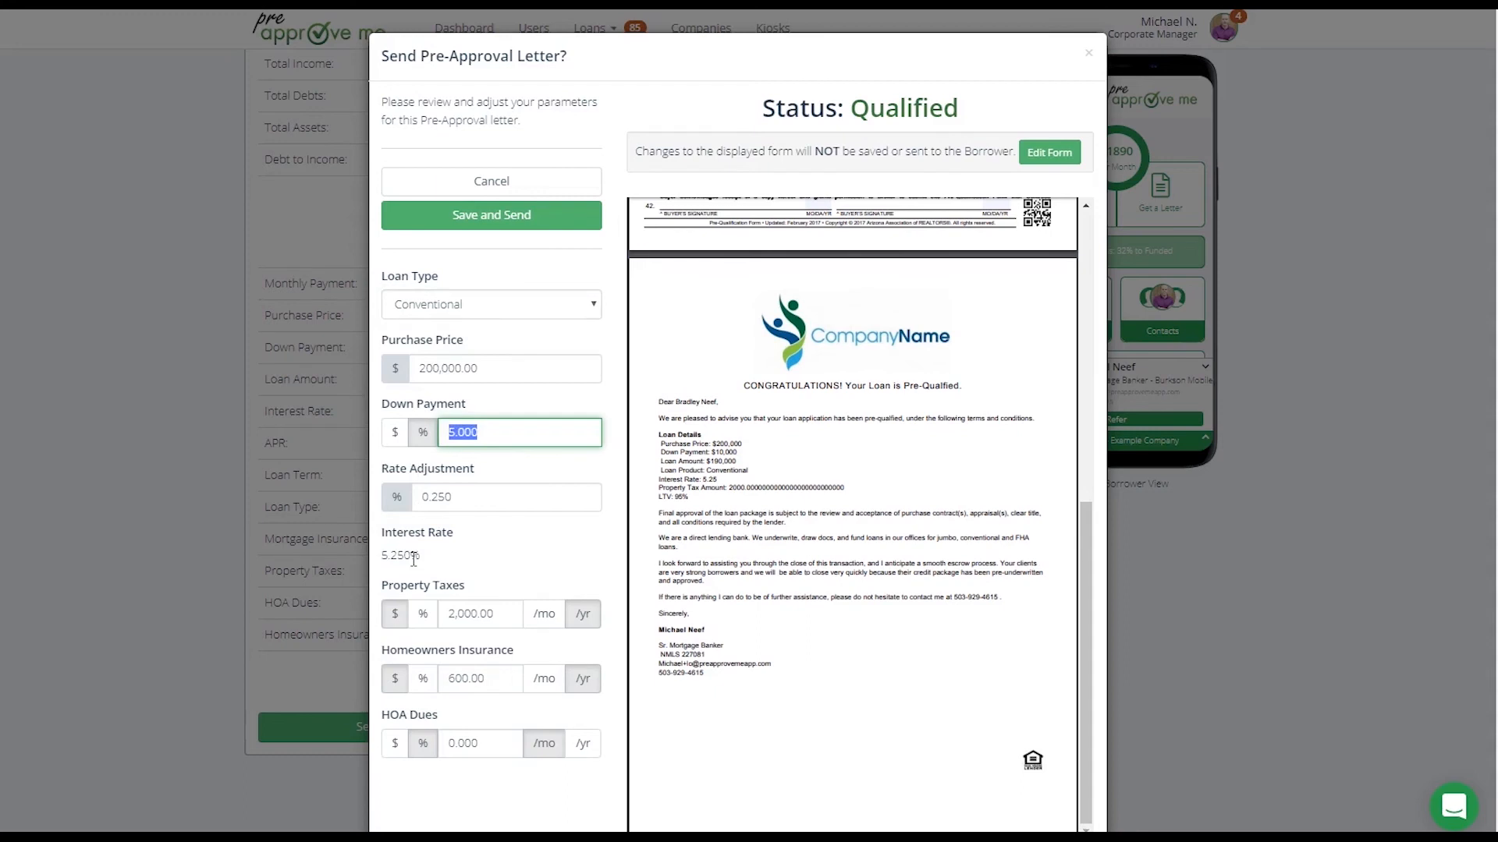
Try a purchase price of $300,000 for the pre-approval letter and check the qualification status
{"action": "left_click_drag", "start_coordinate": [494, 367], "coordinate": [377, 372]}
{"action": "type", "text": "30"}
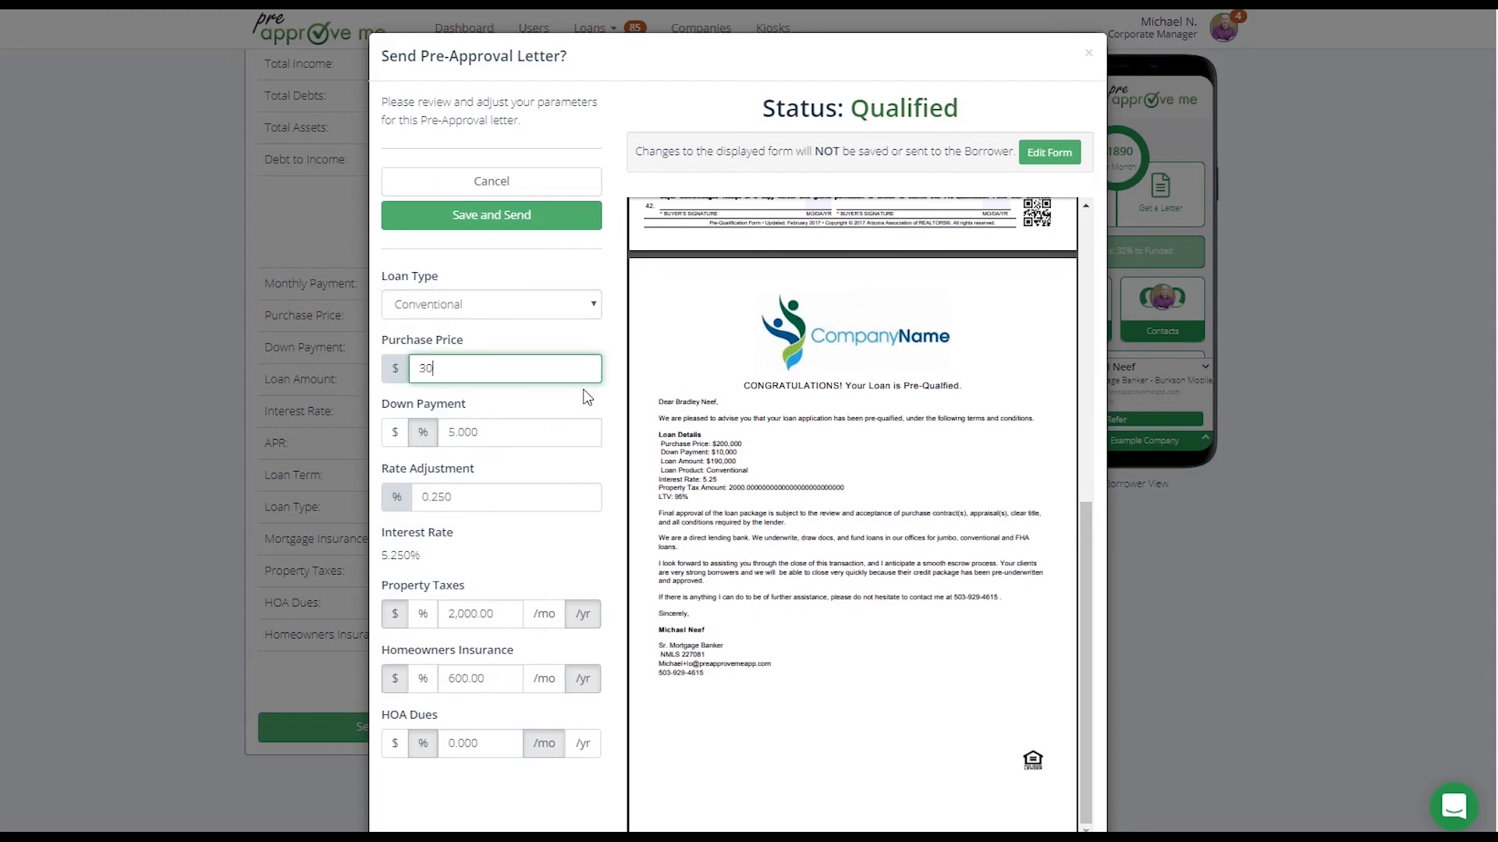
{"action": "type", "text": "0,000000"}
{"action": "left_click", "coordinate": [587, 397]}
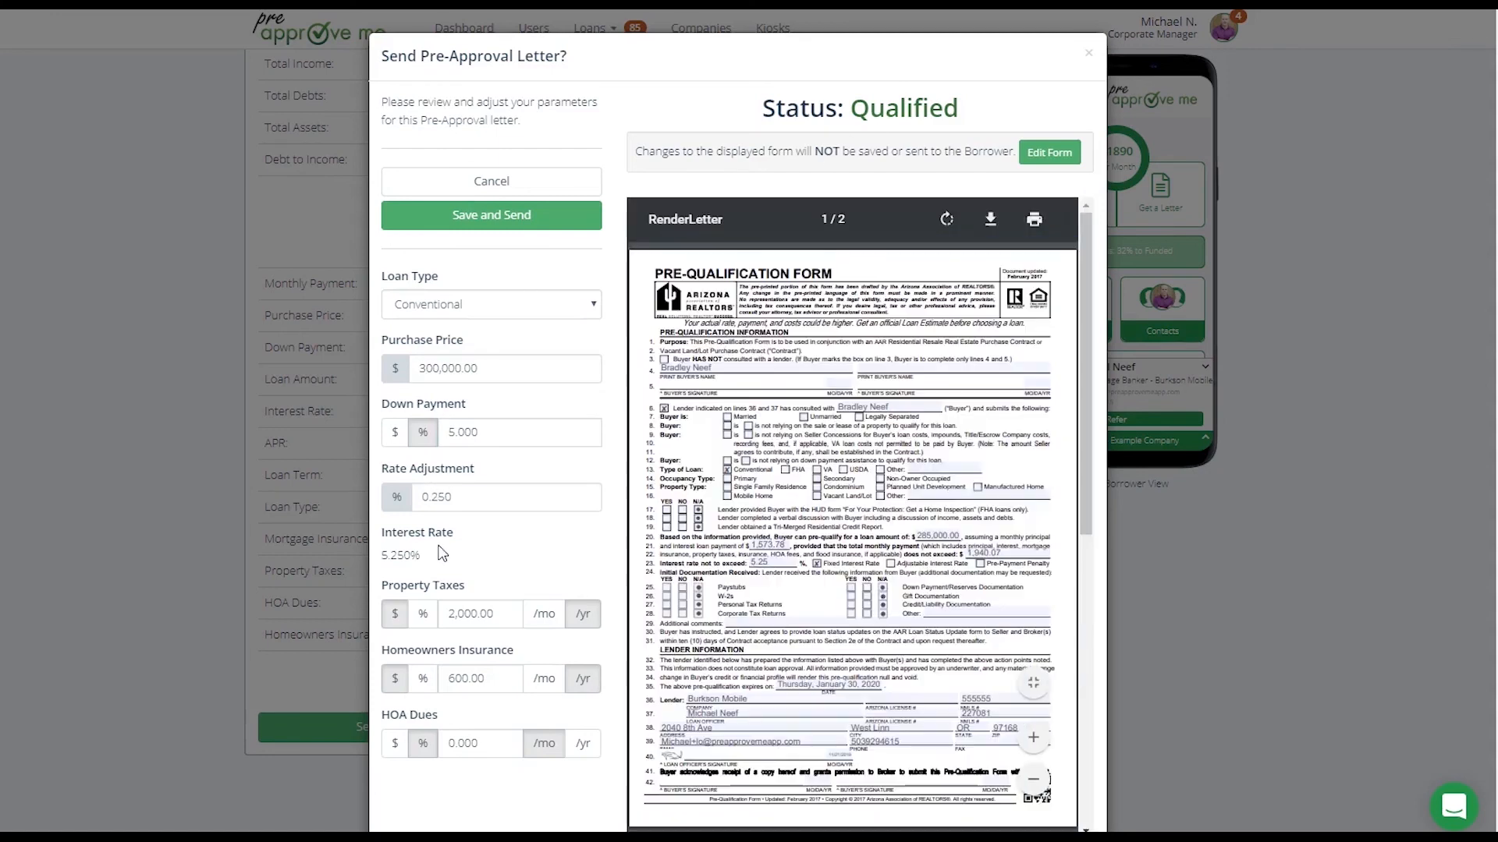
{"action": "left_click_drag", "start_coordinate": [842, 117], "coordinate": [958, 109]}
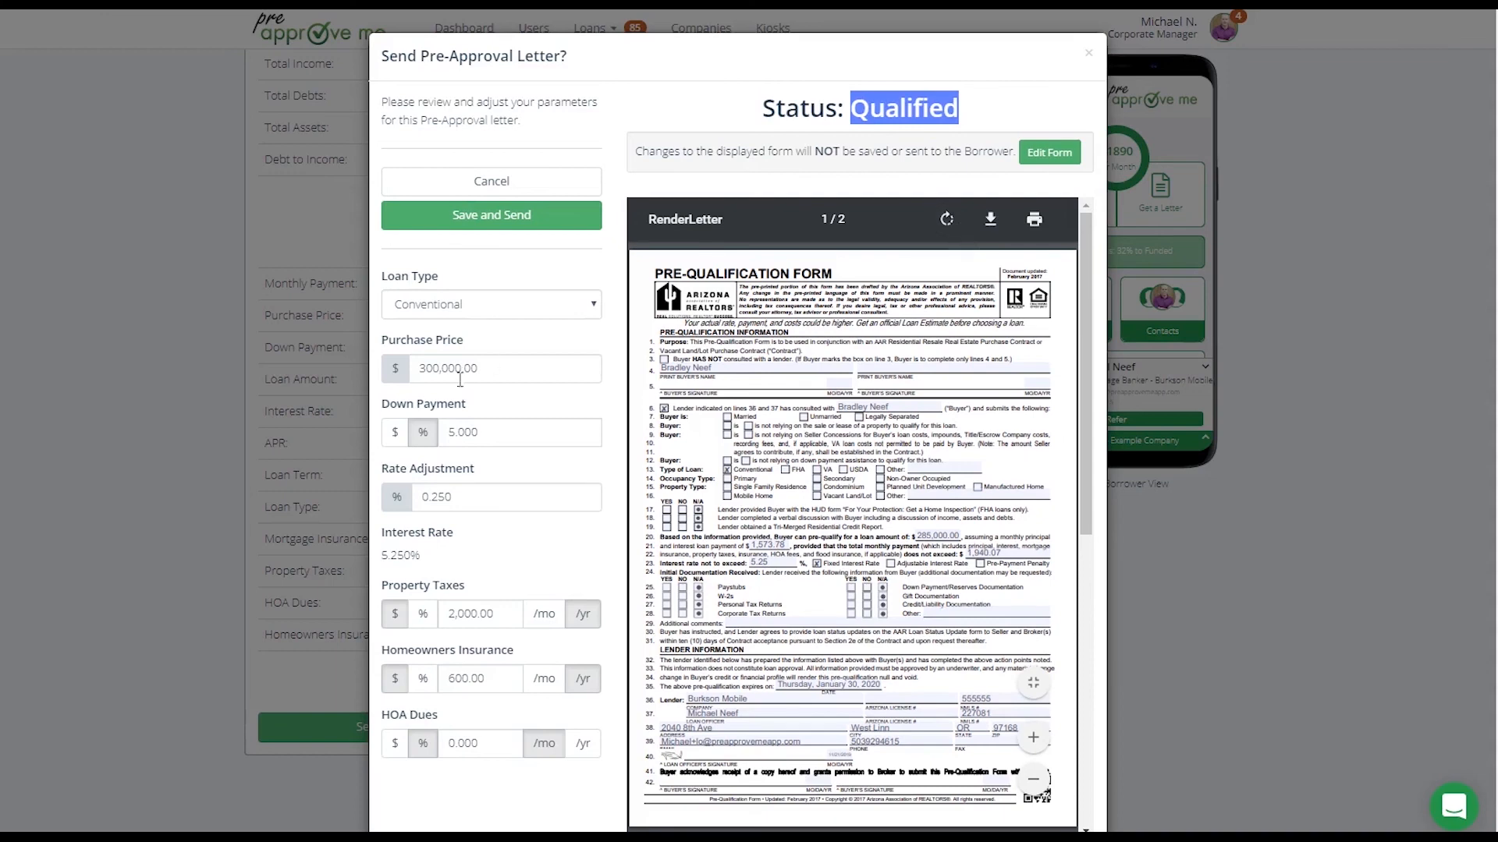
Try a 10% down payment for the letter, check the qualification status, and close the form without sending
{"action": "left_click", "coordinate": [465, 437]}
{"action": "type", "text": "10"}
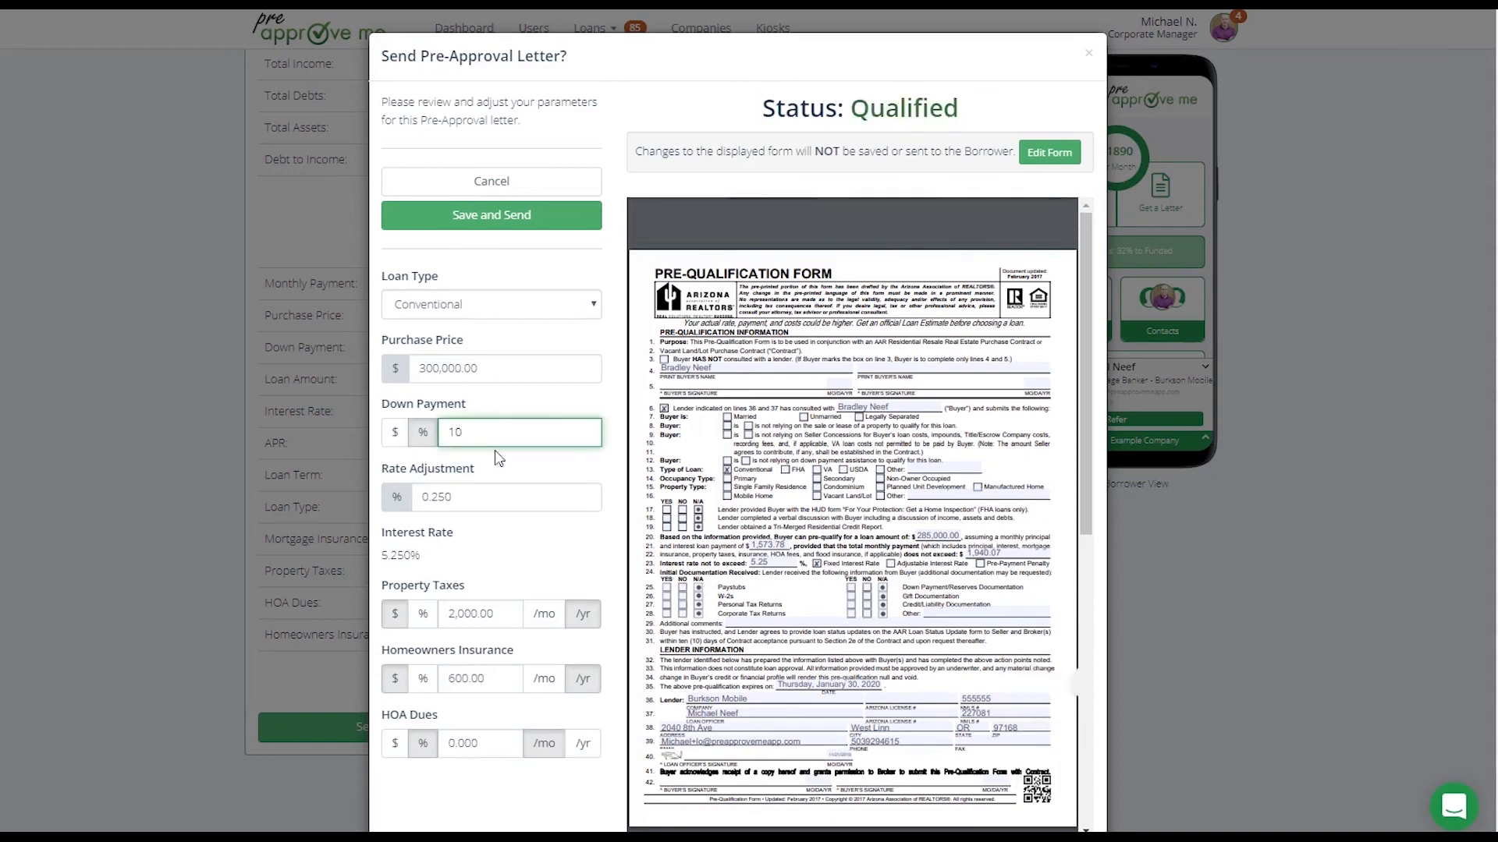
{"action": "left_click_drag", "start_coordinate": [829, 109], "coordinate": [984, 110]}
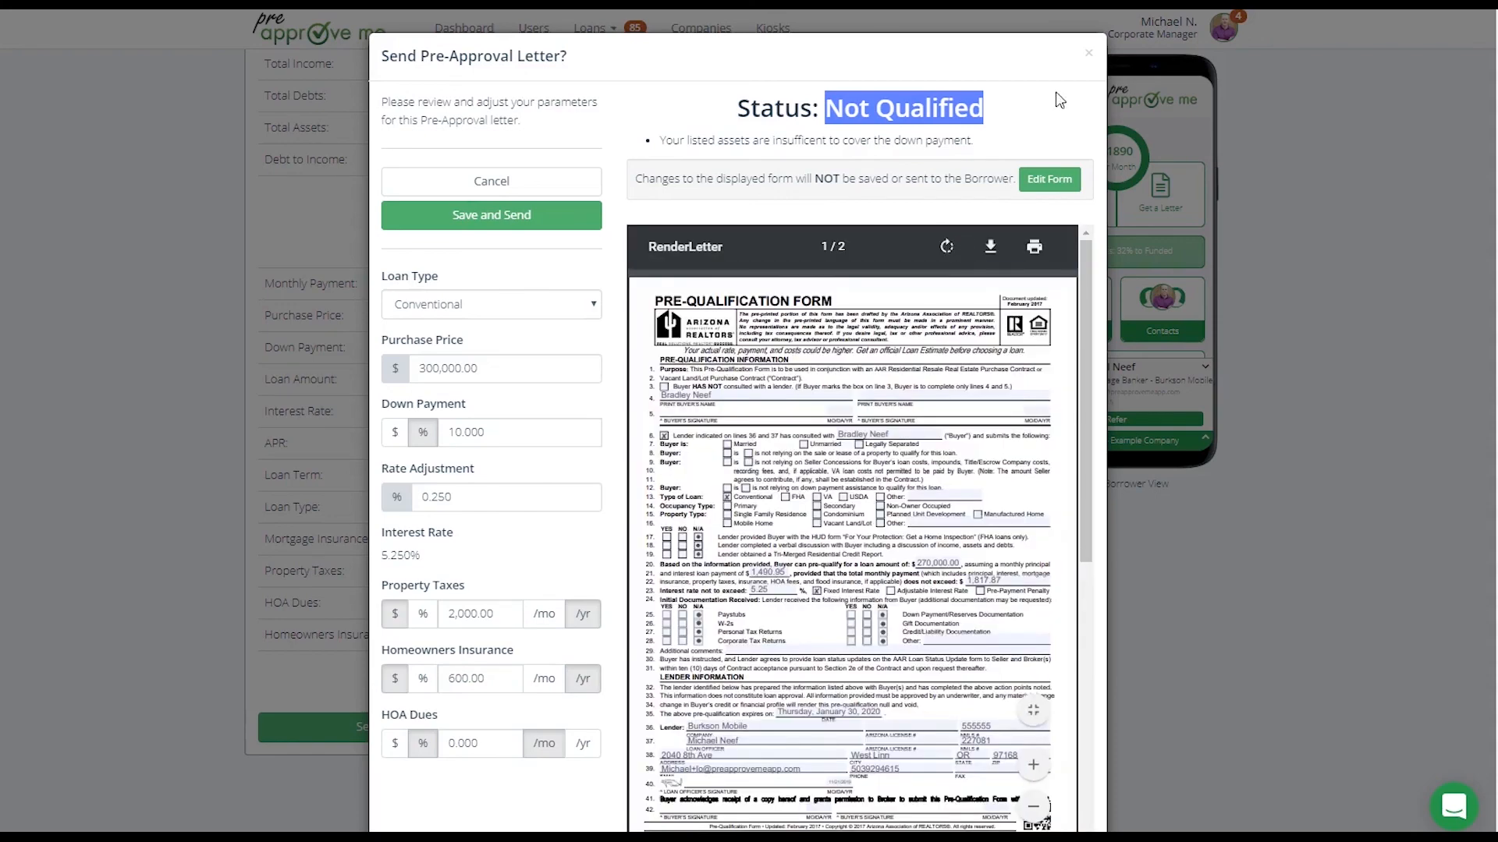
{"action": "scroll", "coordinate": [1086, 59], "scroll_direction": "down", "scroll_amount": 3}
{"action": "key", "text": "Escape"}
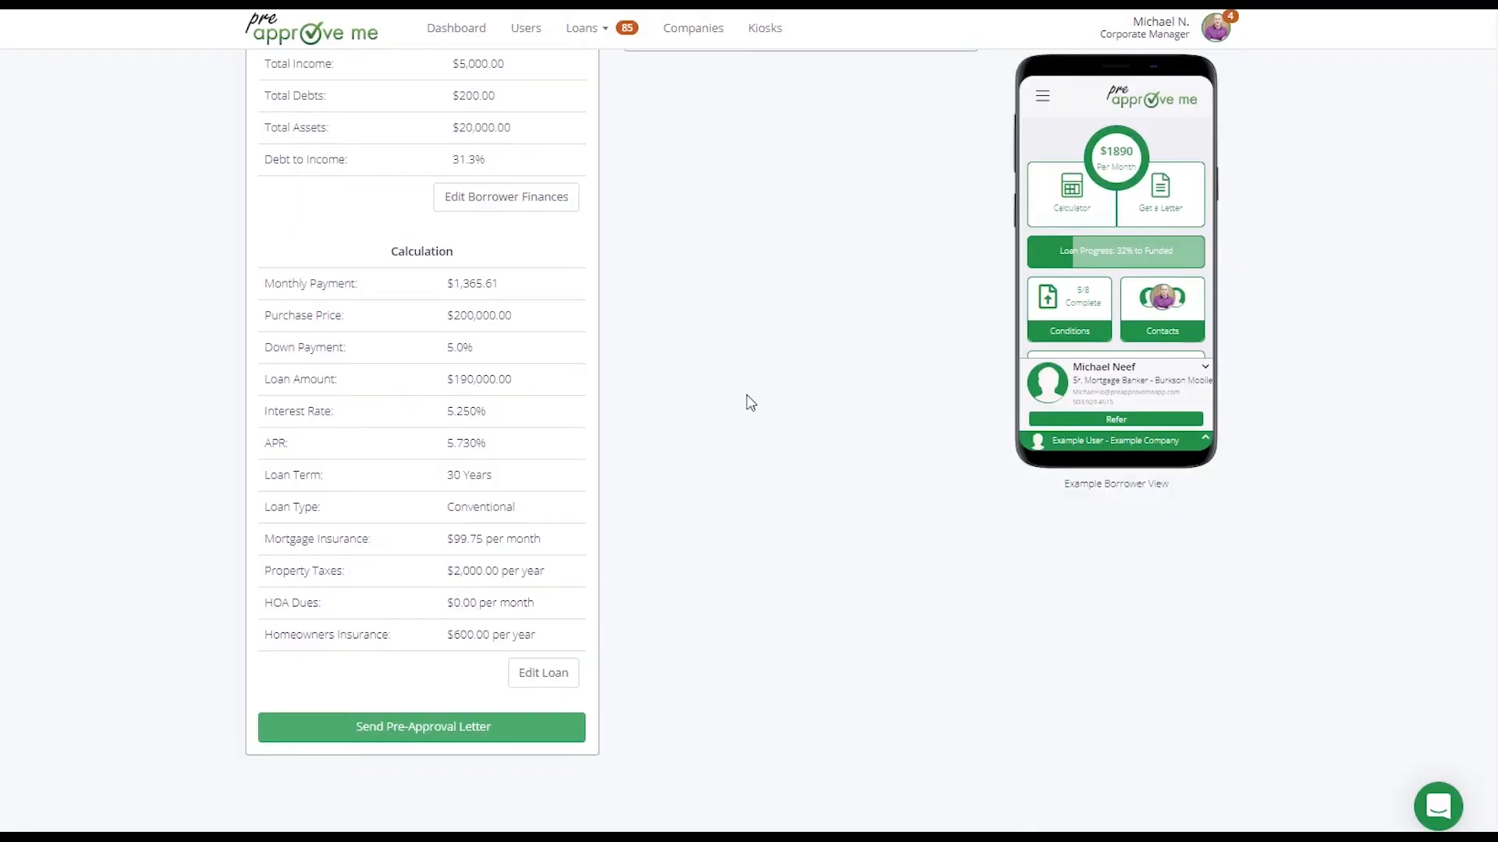
{"action": "scroll", "coordinate": [749, 402], "scroll_direction": "up", "scroll_amount": 4}
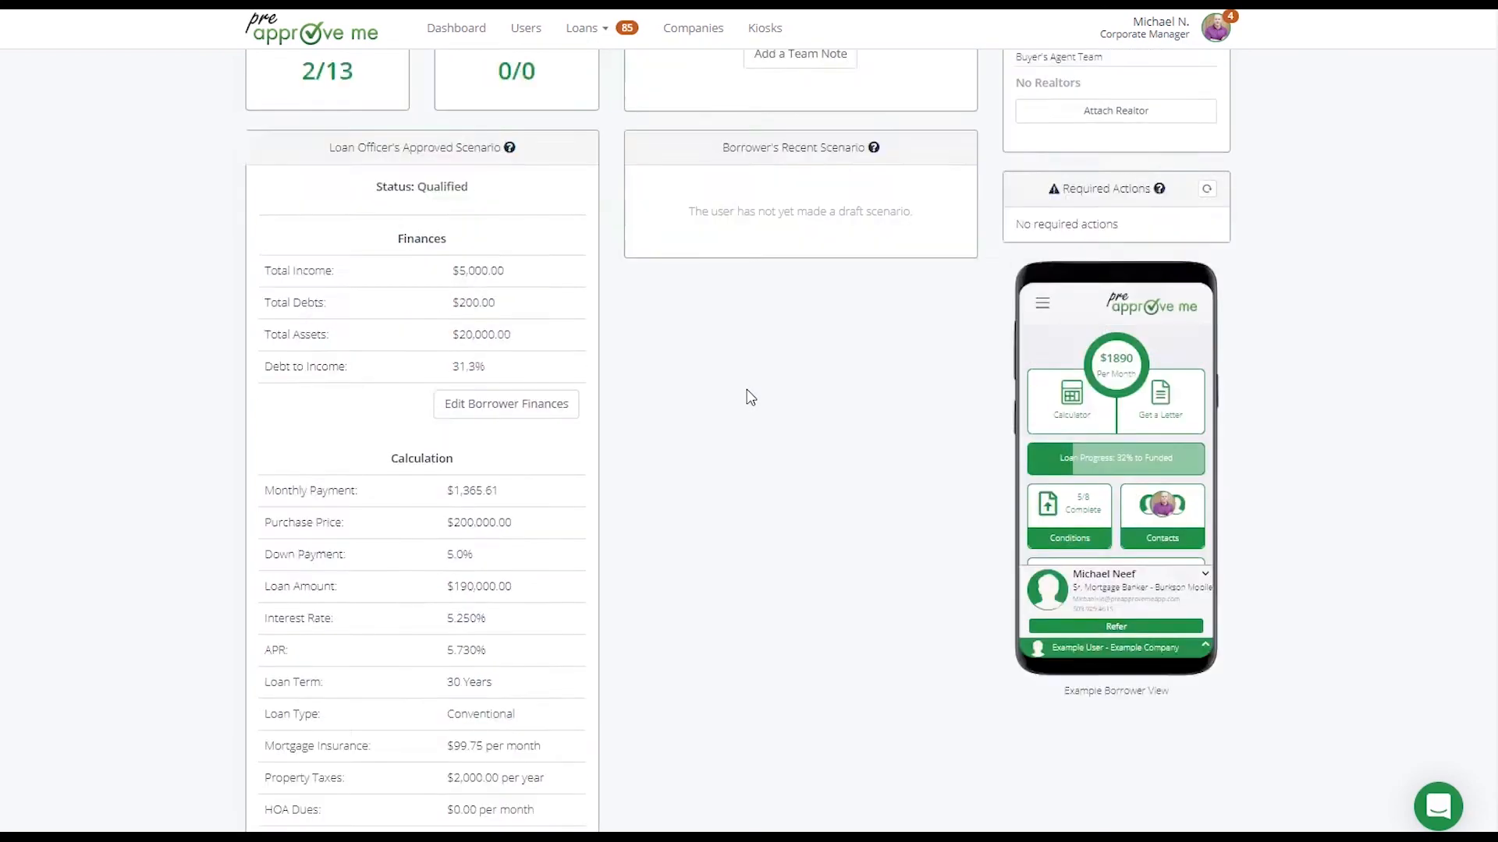